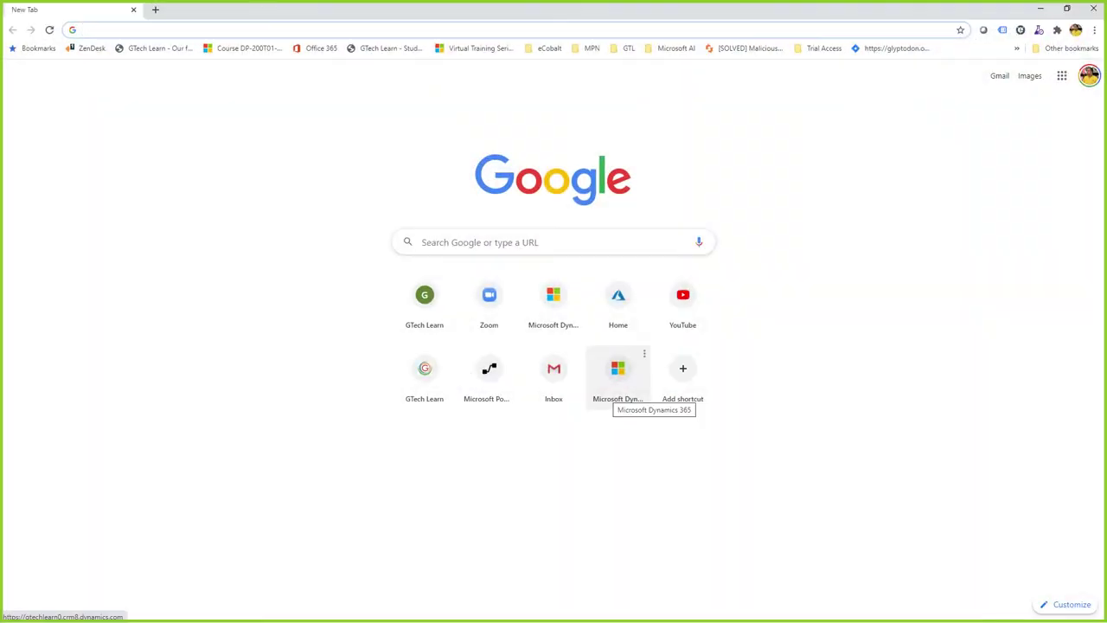
Open Lifecycle Services at lcs.dynamics.com/v2, start a new project and choose its purpose
text(lcs)
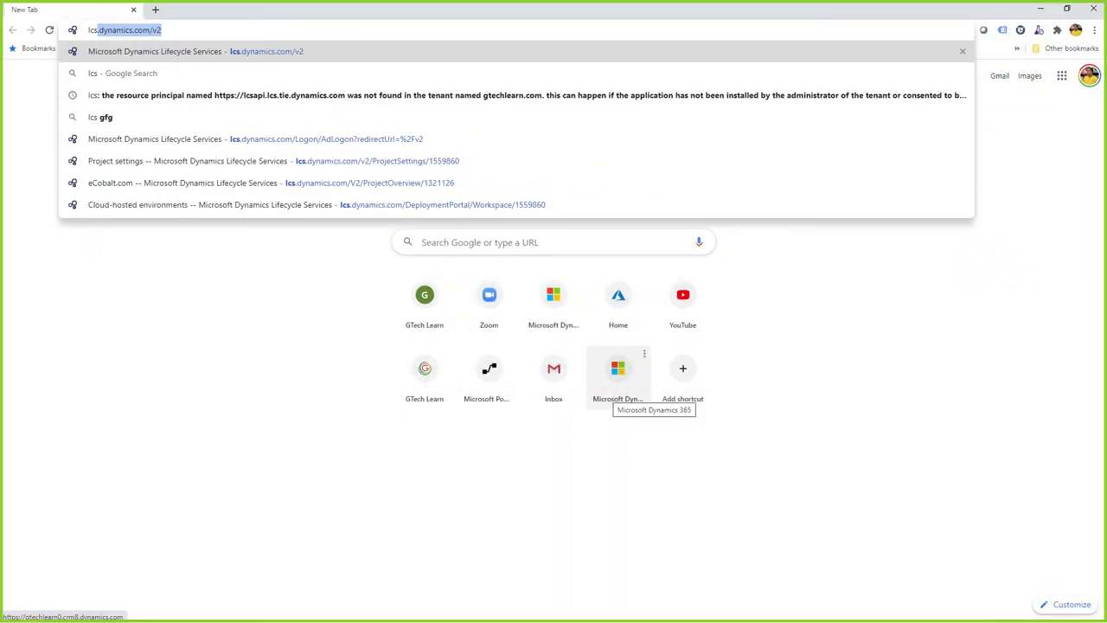
key(Return)
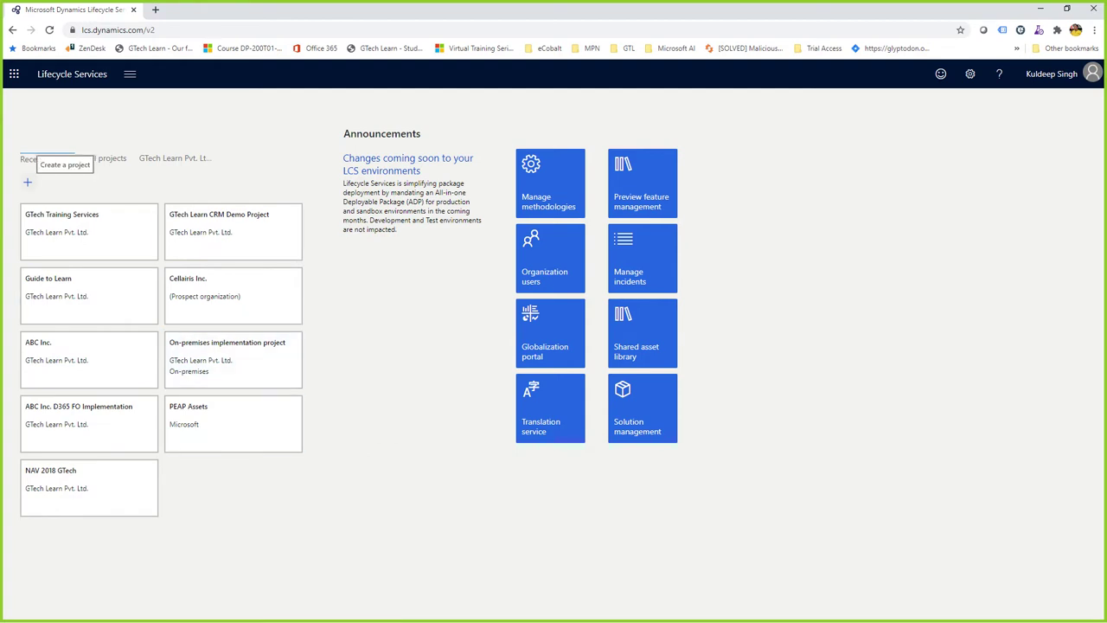
click(27, 181)
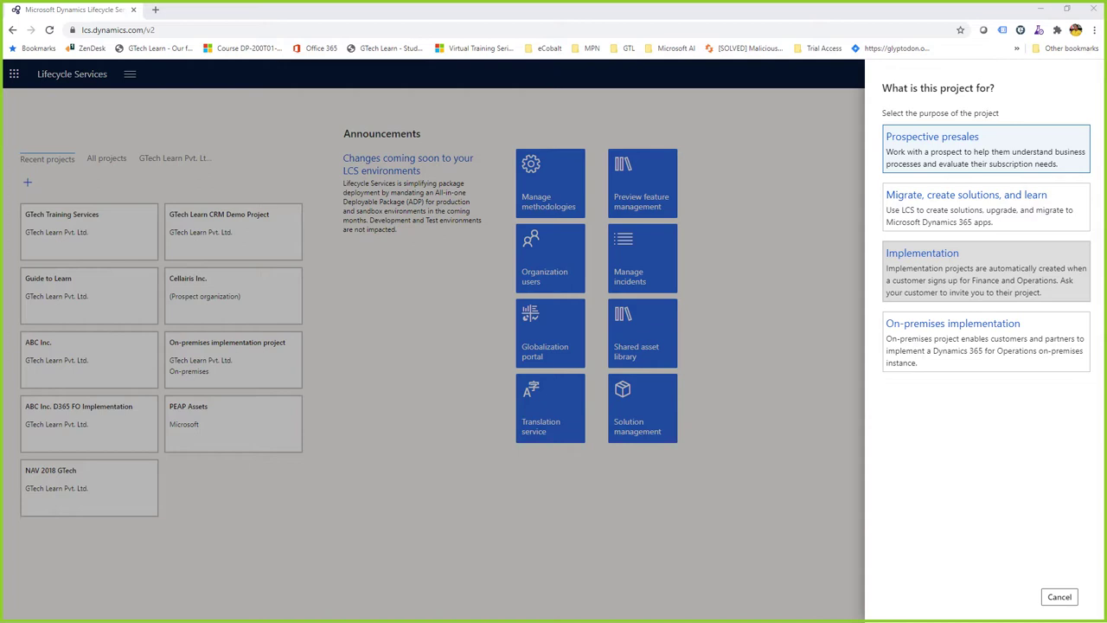
click(986, 208)
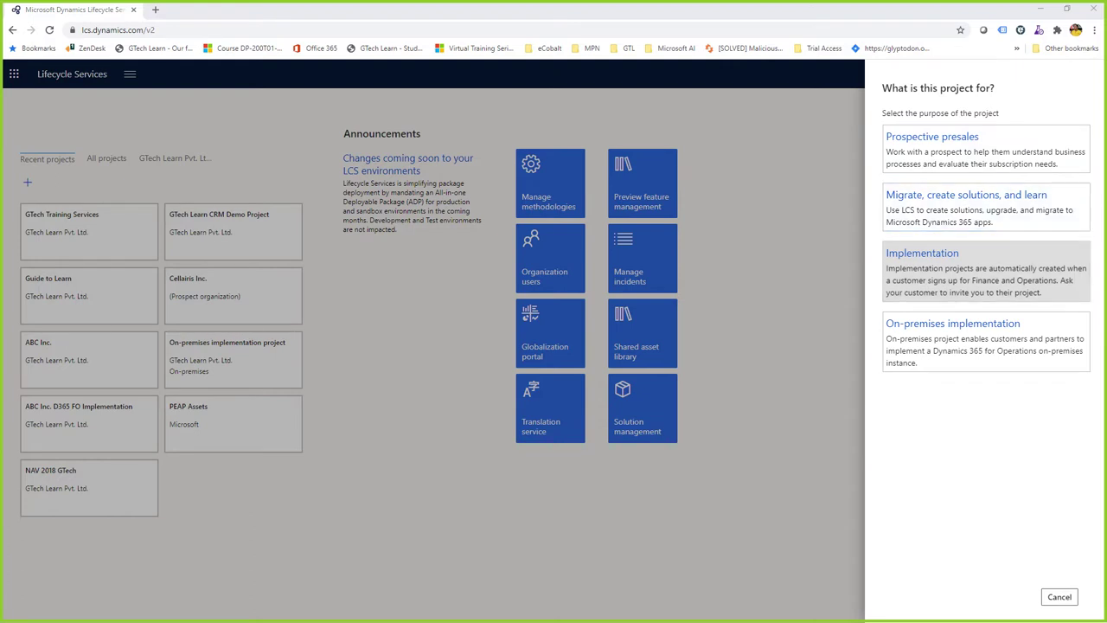
click(986, 342)
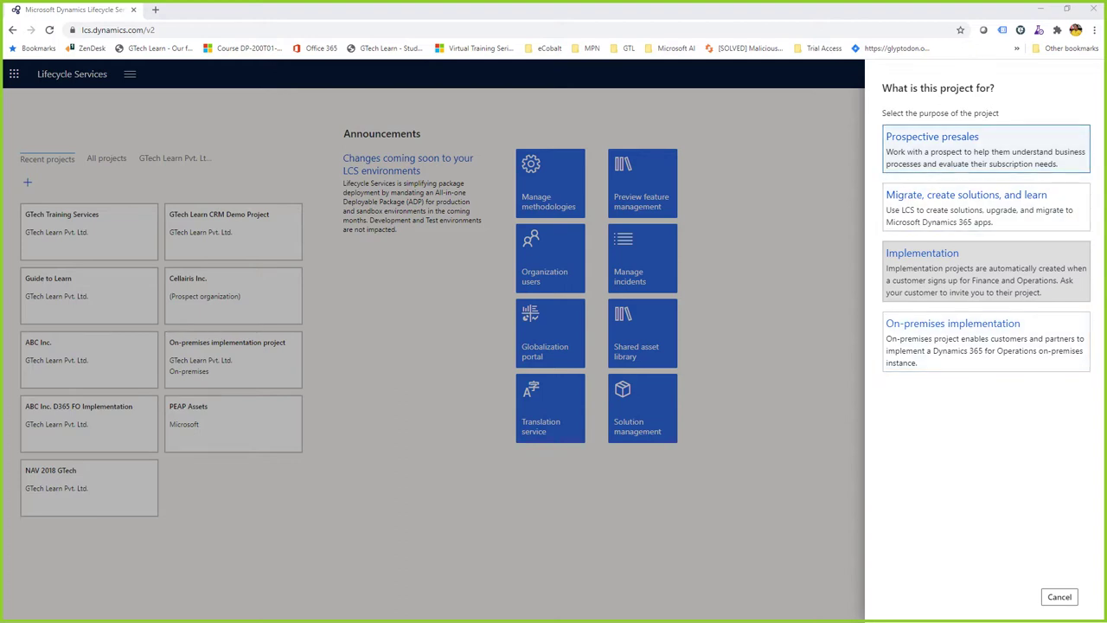
click(986, 151)
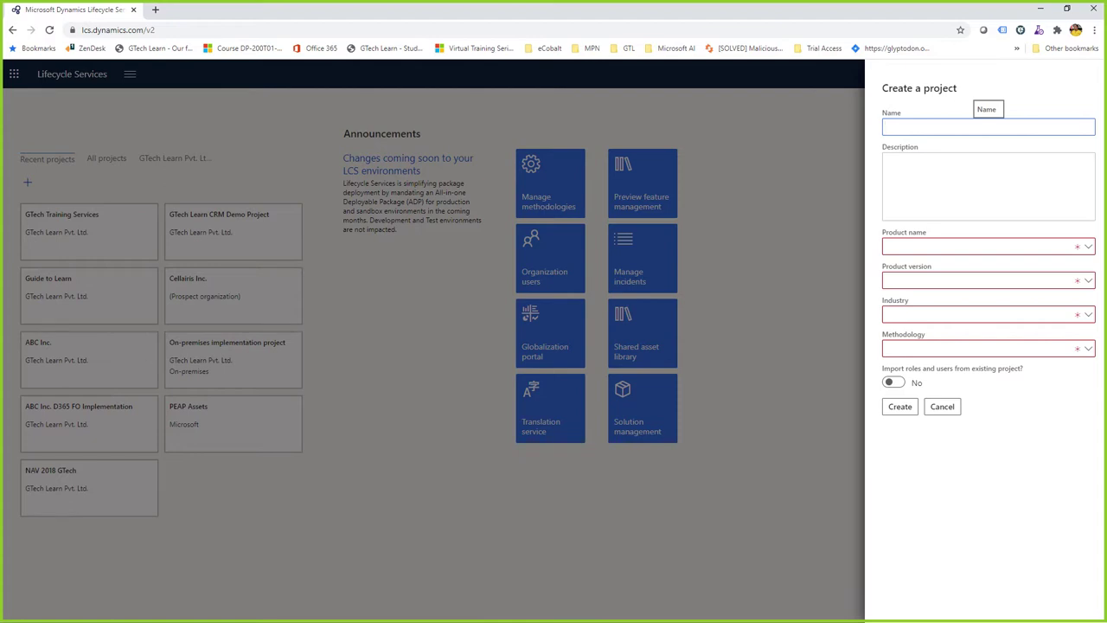
Create the project as Demo D365 Project with Finance and Operations as product name and version, and Manufacturing as industry
text(Demo D365 Project)
click(887, 162)
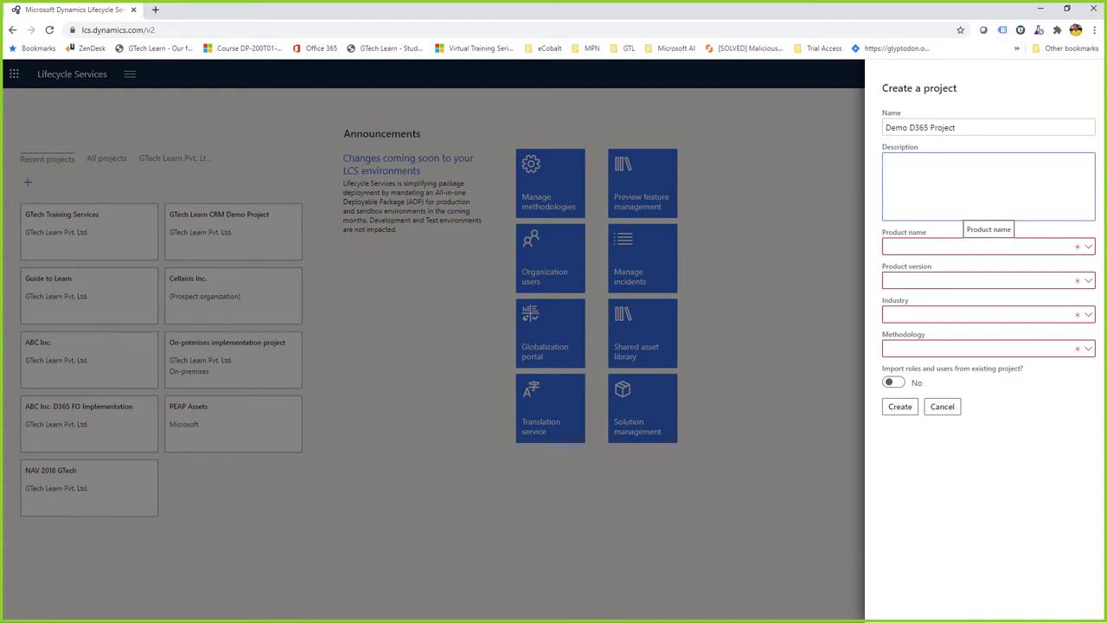
click(987, 246)
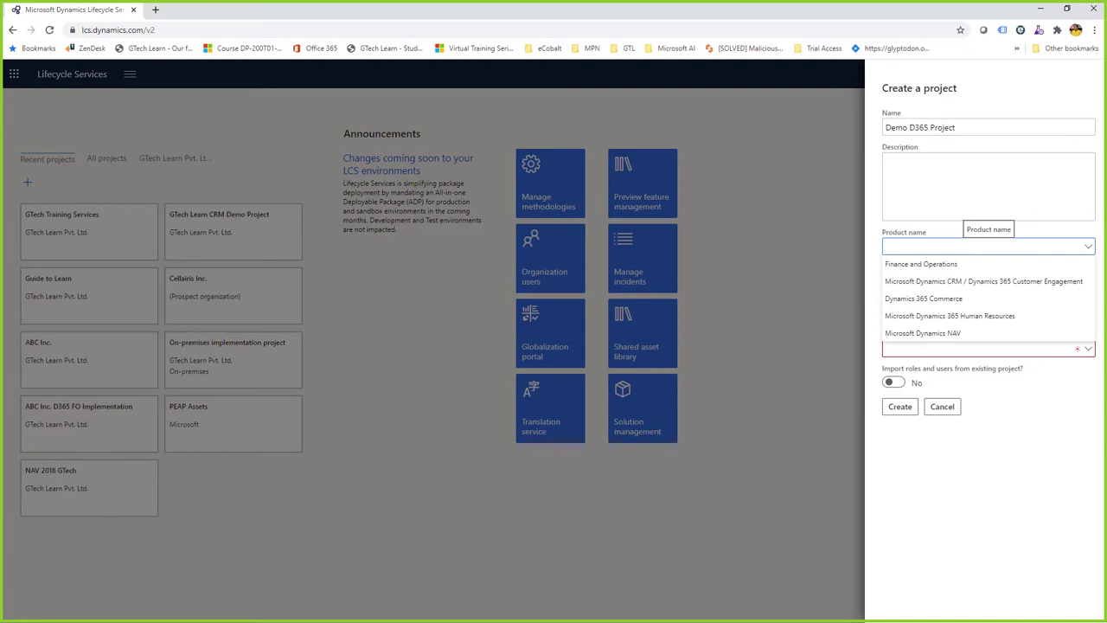
click(986, 264)
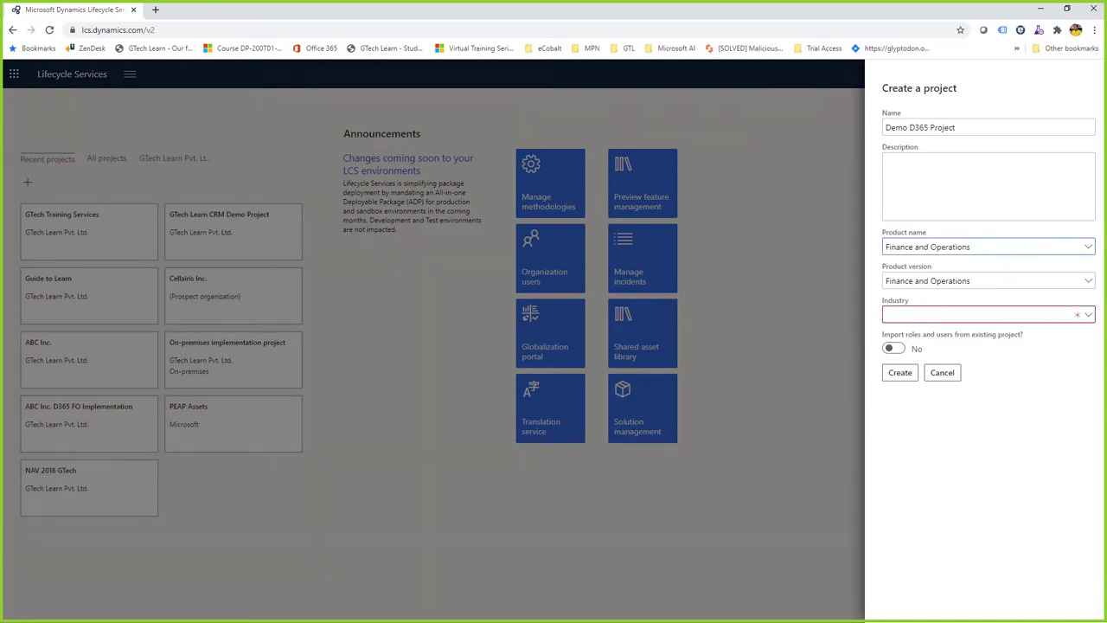
click(986, 280)
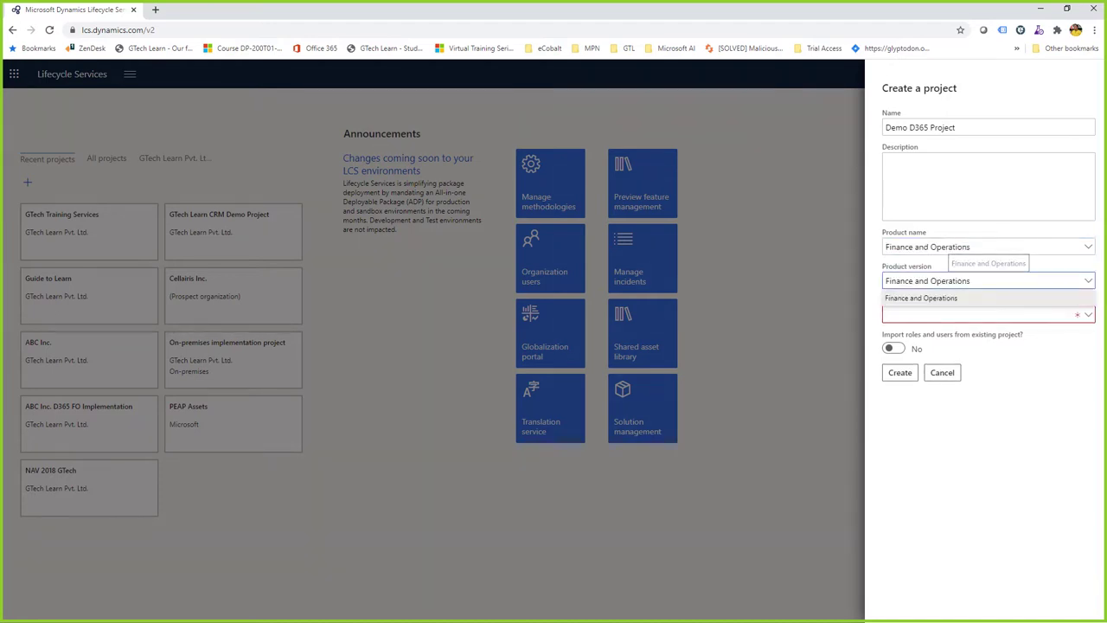
click(952, 294)
click(988, 314)
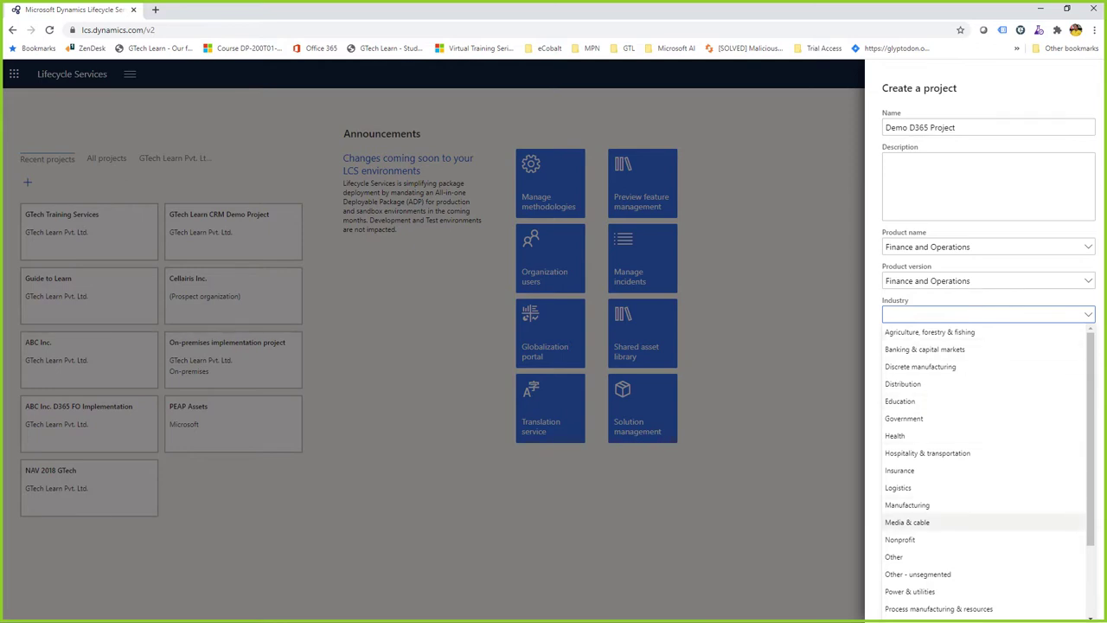
click(907, 505)
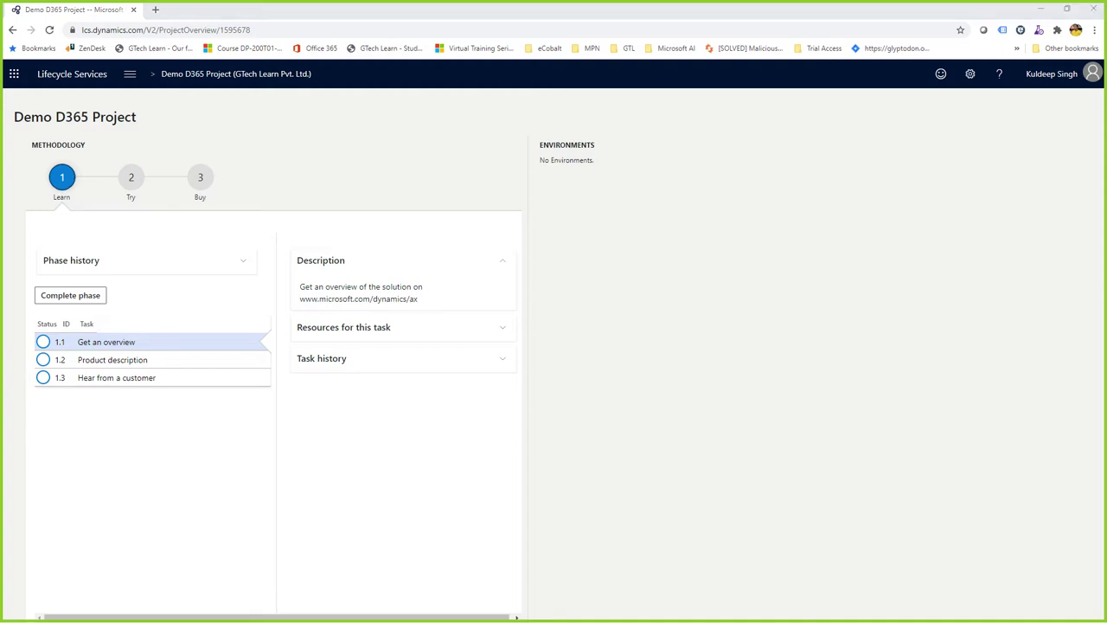
Open the Lifecycle Services sign-in page in a new incognito window
key(ctrl+shift+n)
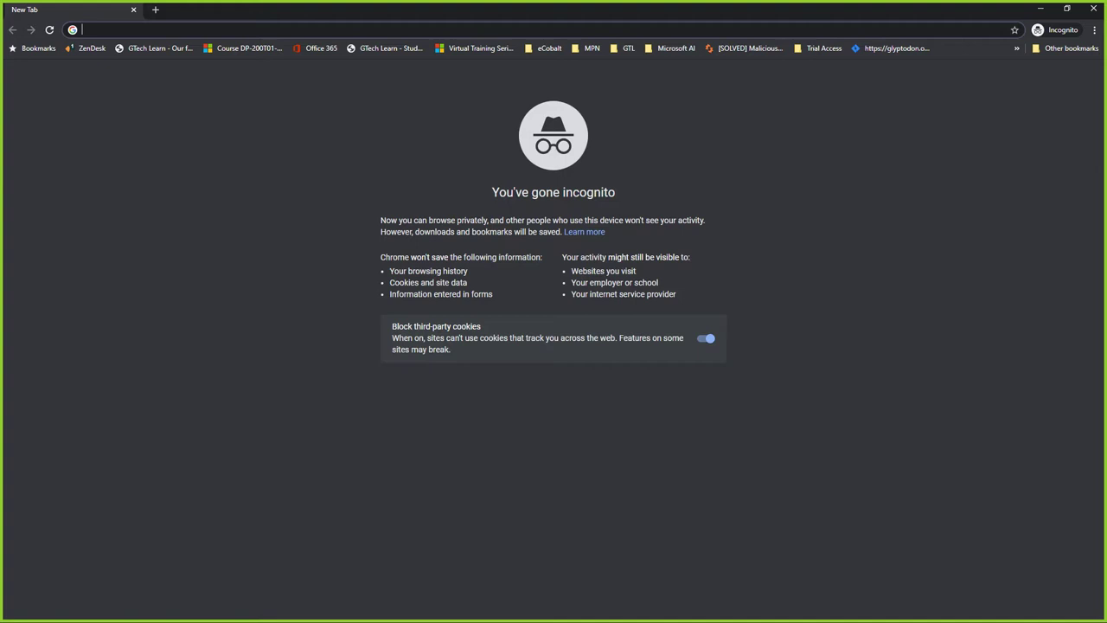
text(lcs)
key(Return)
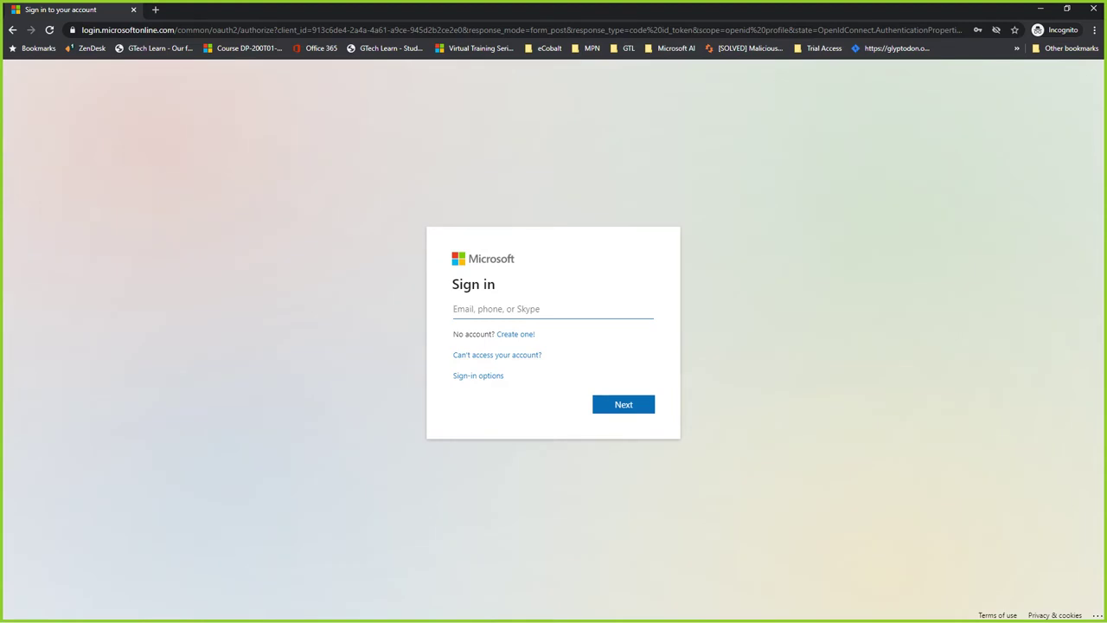
Enter the saved personal Hotmail account e-mail on the Microsoft sign-in page and continue
text(kul)
text(dee)
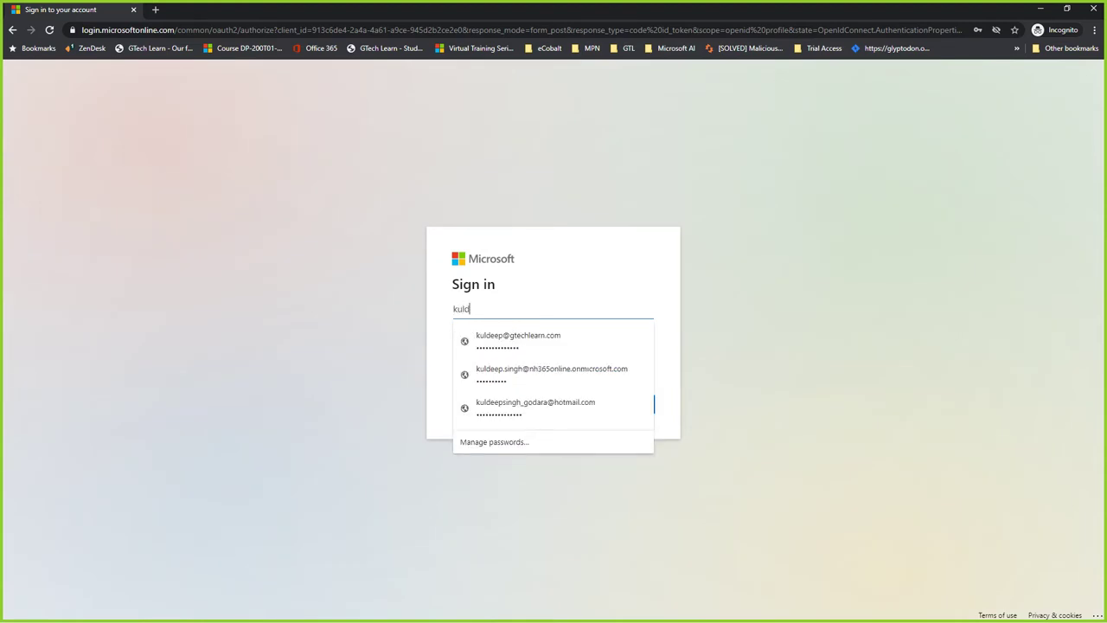
key(Down)
key(Down)
key(Down)
key(Return)
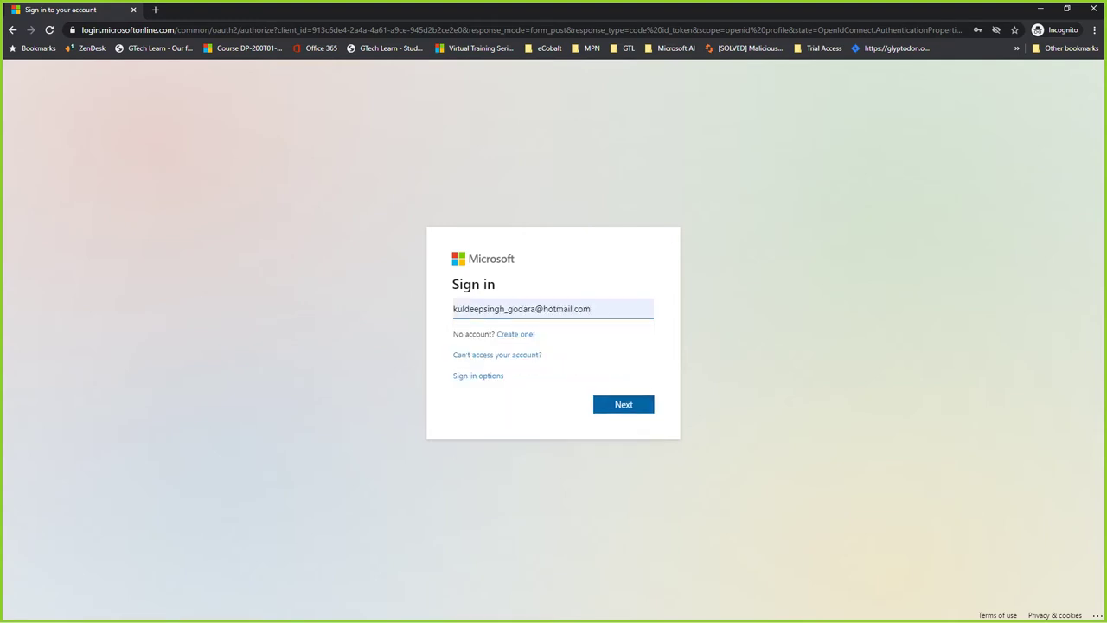
click(608, 407)
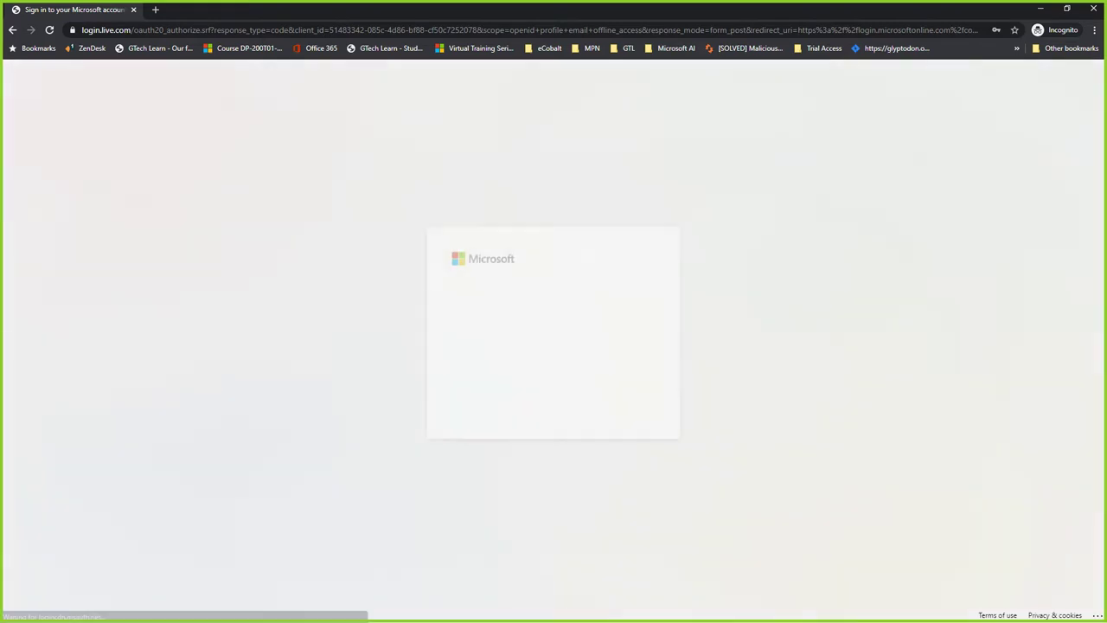
Enter the account password and try to sign in to Lifecycle Services with the personal account
text(•)
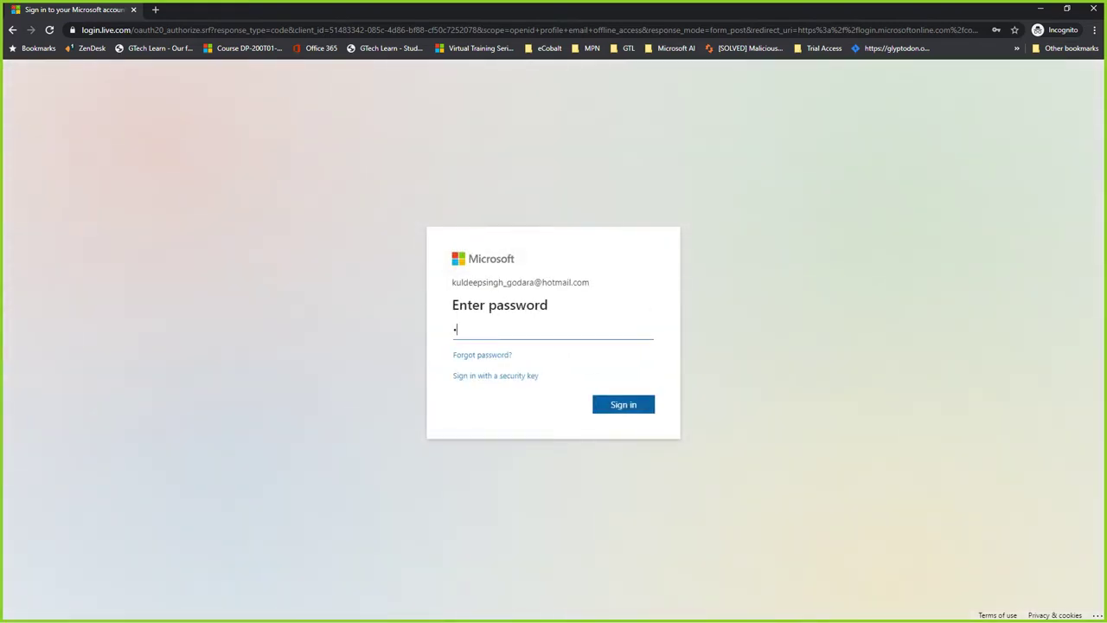
text(•••••••••••••••••)
key(Return)
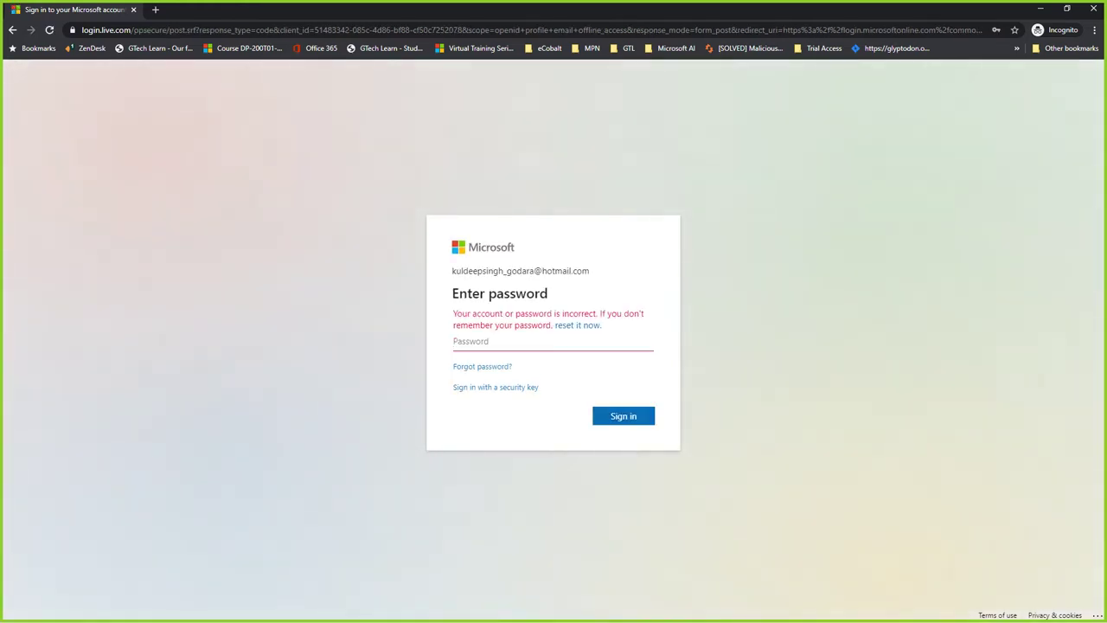
text(••••••••••••••••)
key(Return)
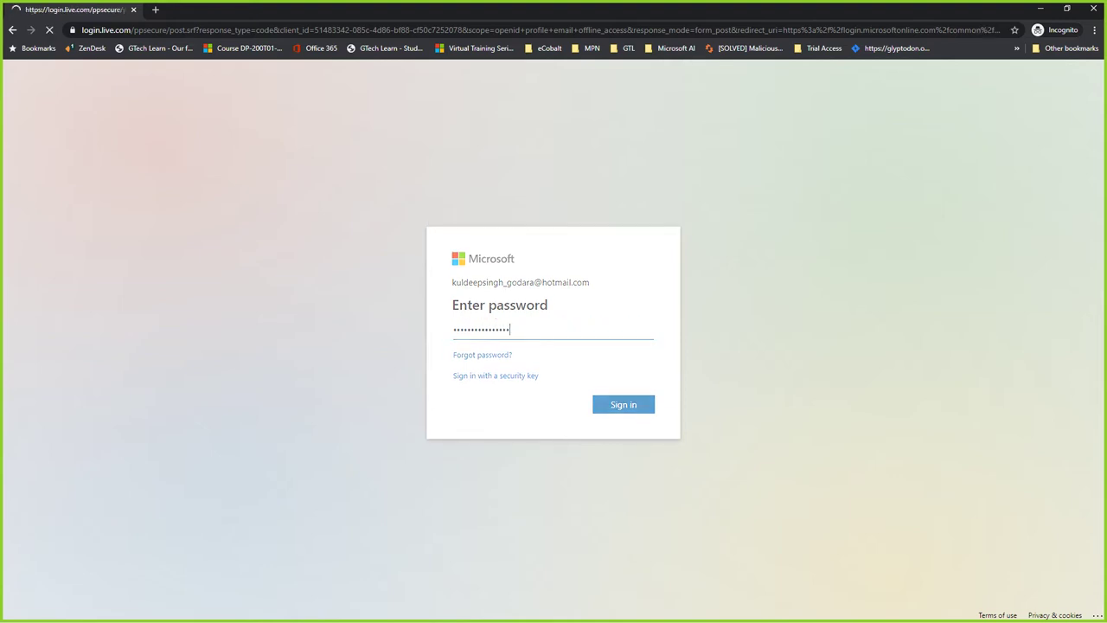
key(Return)
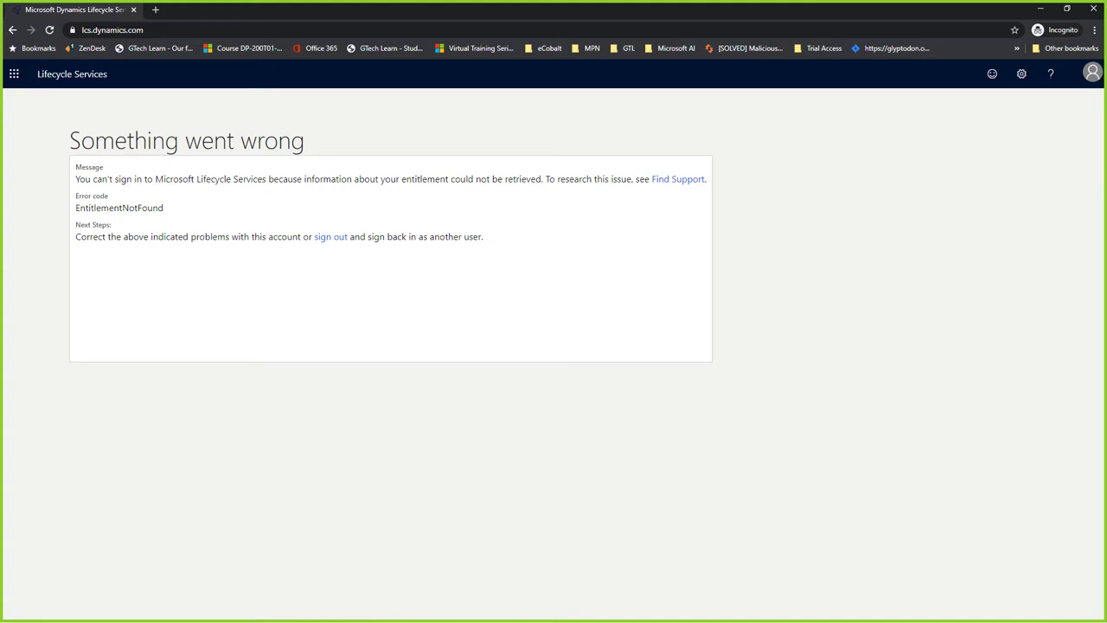
Examine the error code on the sign-in result page and return to the Demo D365 Project window
drag(93, 208, 165, 207)
click(164, 208)
click(1040, 9)
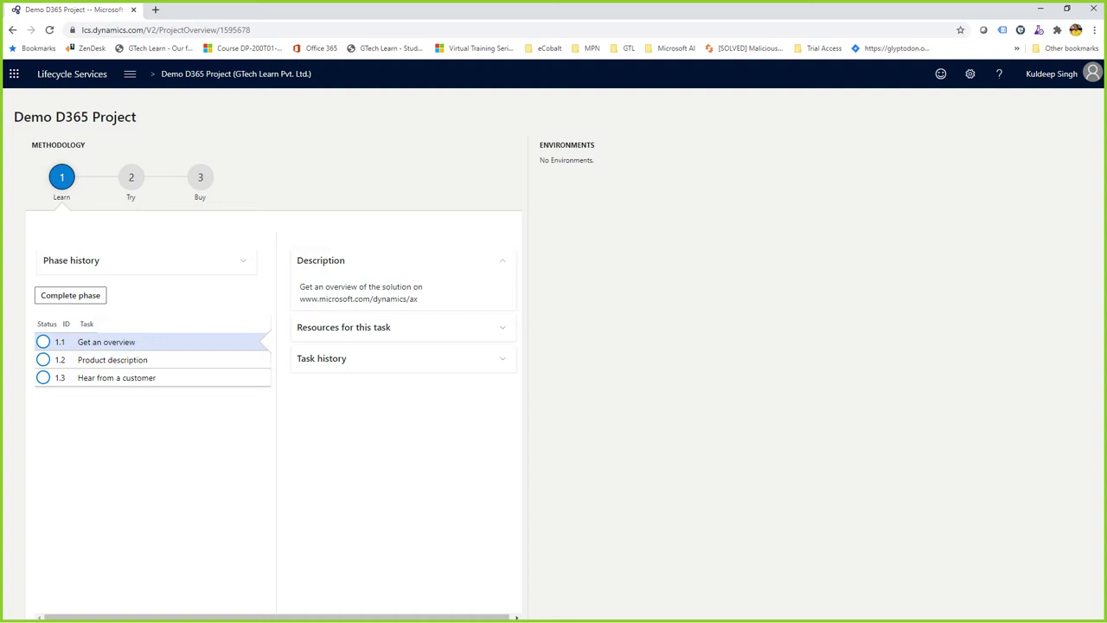
Examine the project's methodology heading and the list of tools available for Demo D365 Project
drag(32, 145, 85, 145)
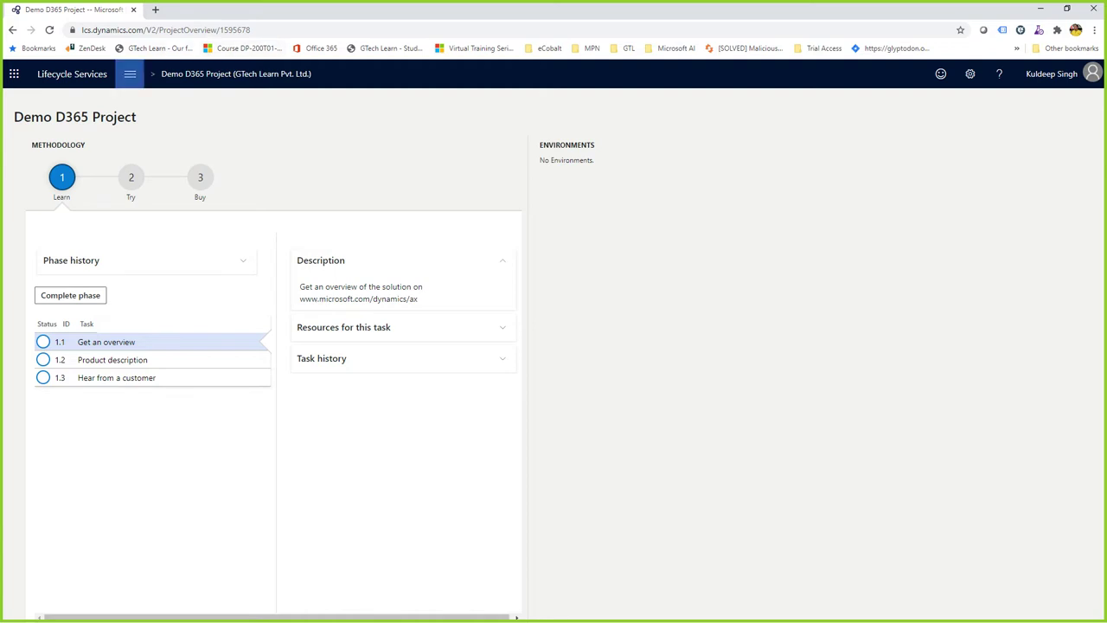
click(130, 74)
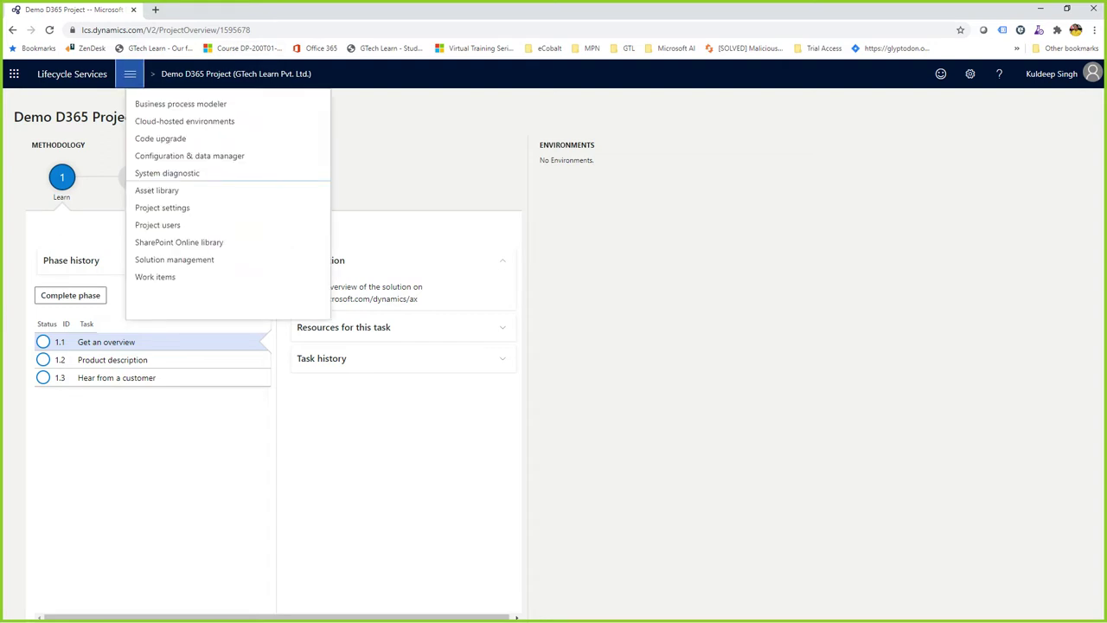
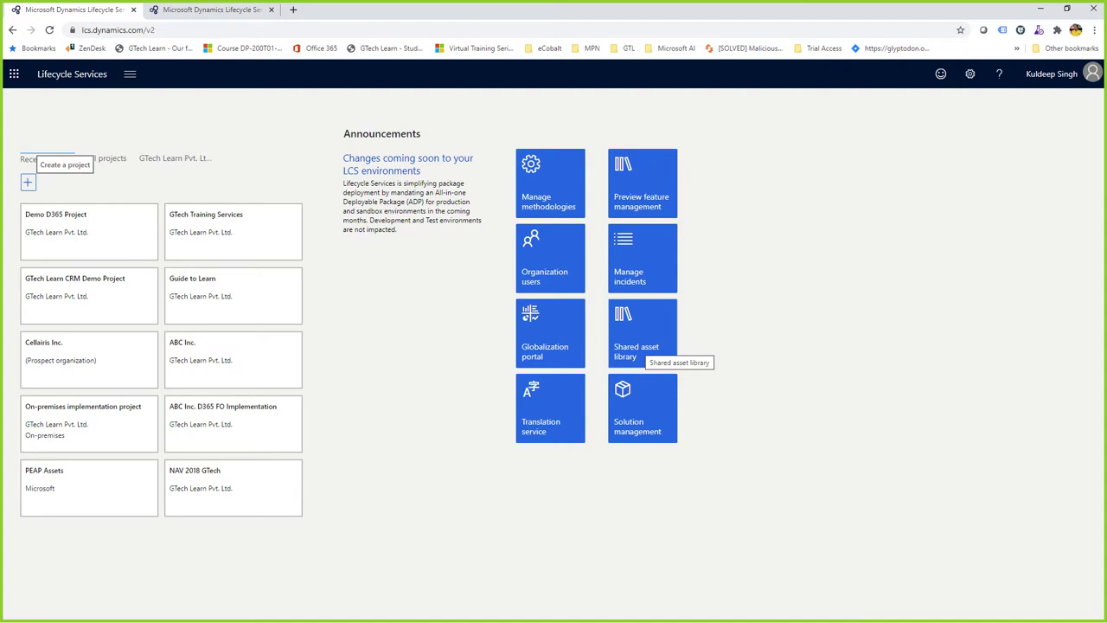
Open the shared asset library in one browser tab and Demo D365 Project's own asset library, showing Data package files, in the other
click(641, 348)
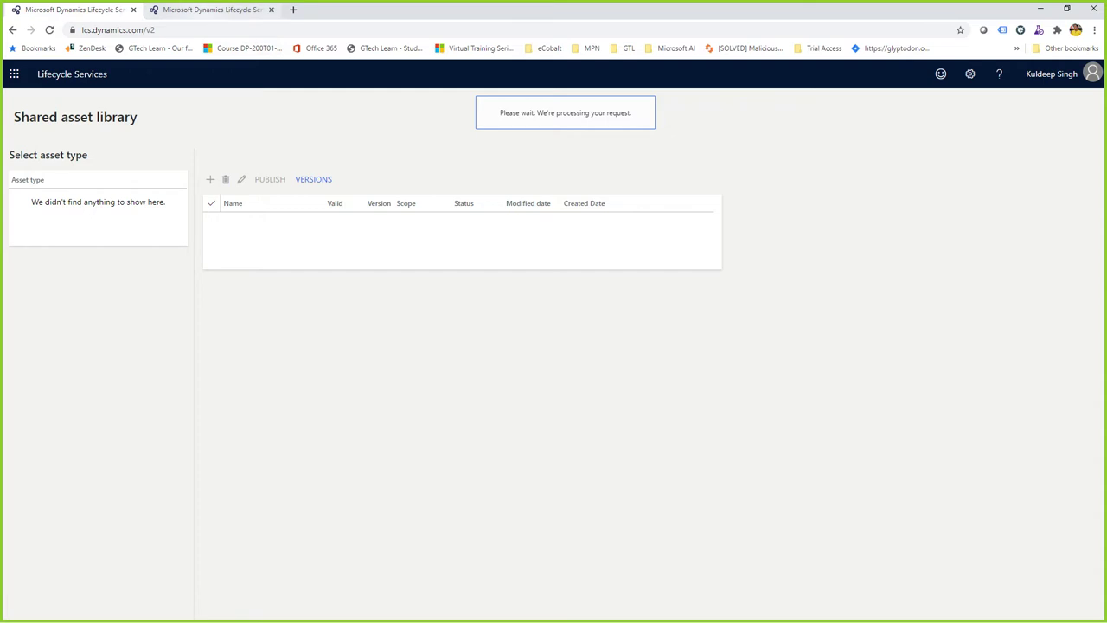
click(212, 10)
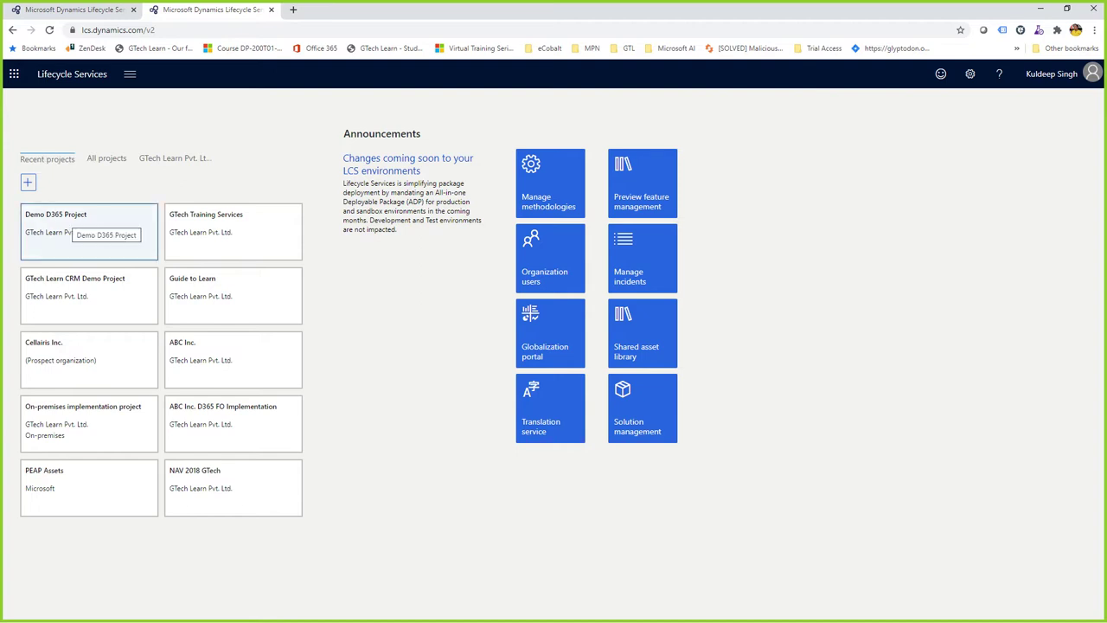
click(91, 235)
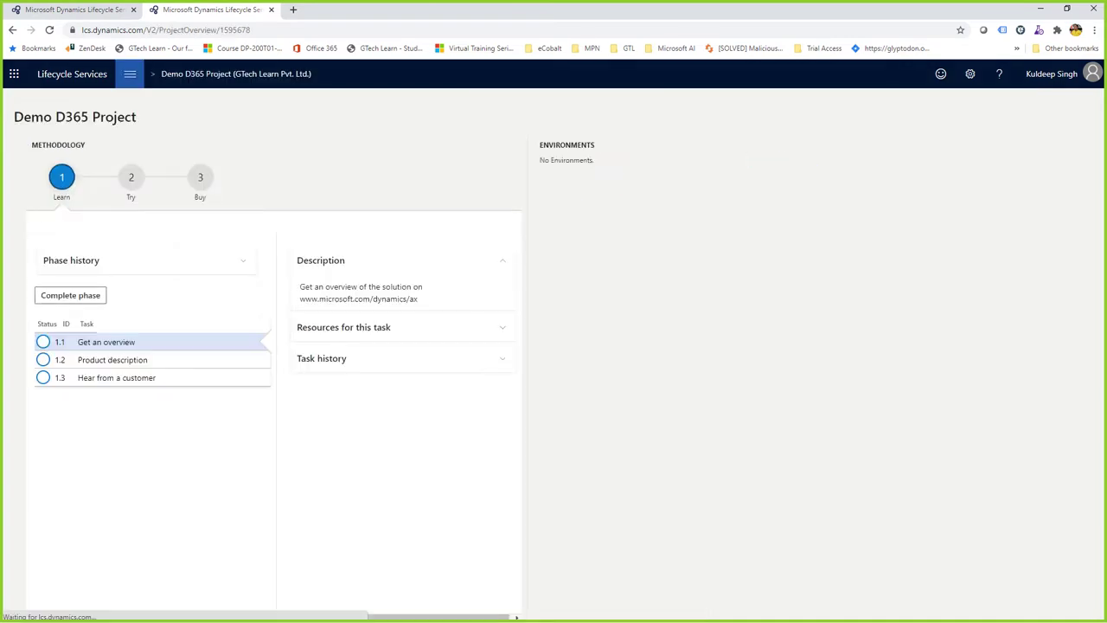
click(129, 73)
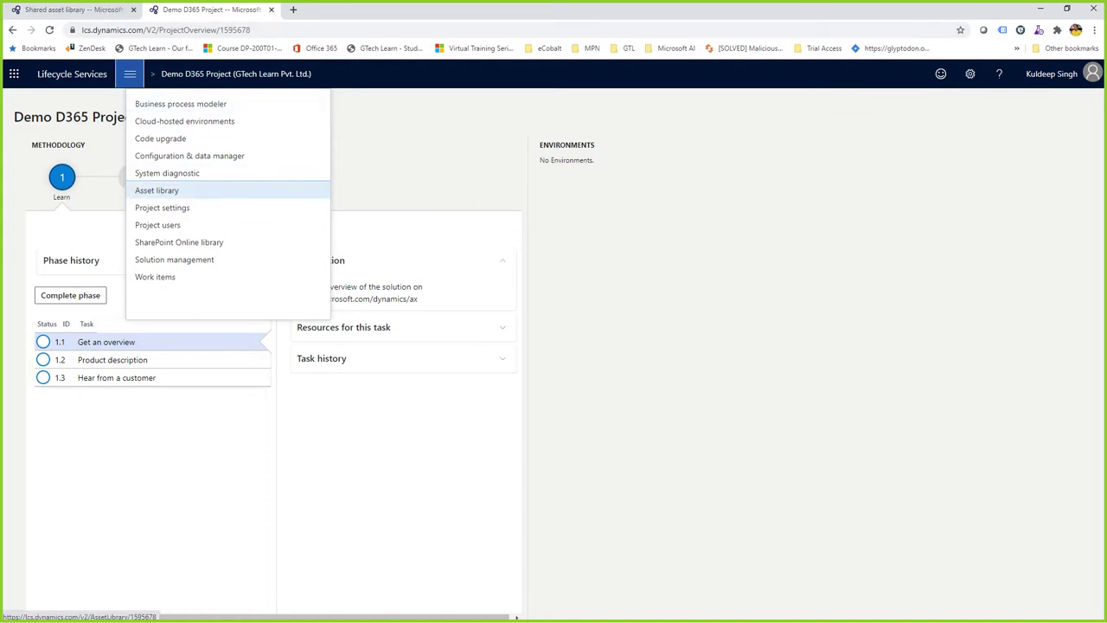
click(156, 190)
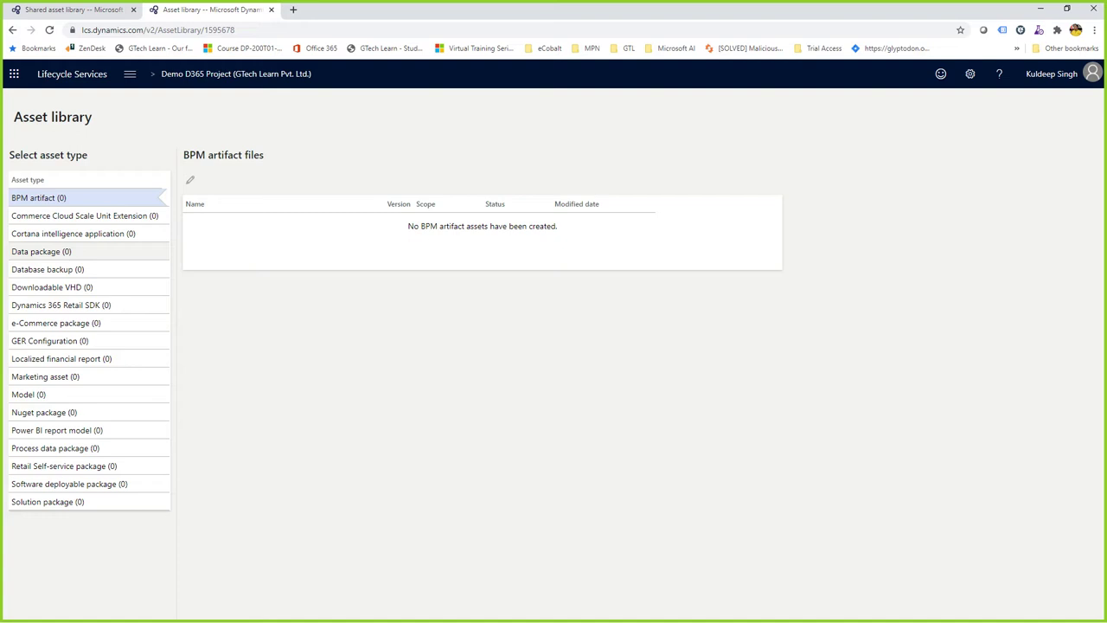
click(82, 250)
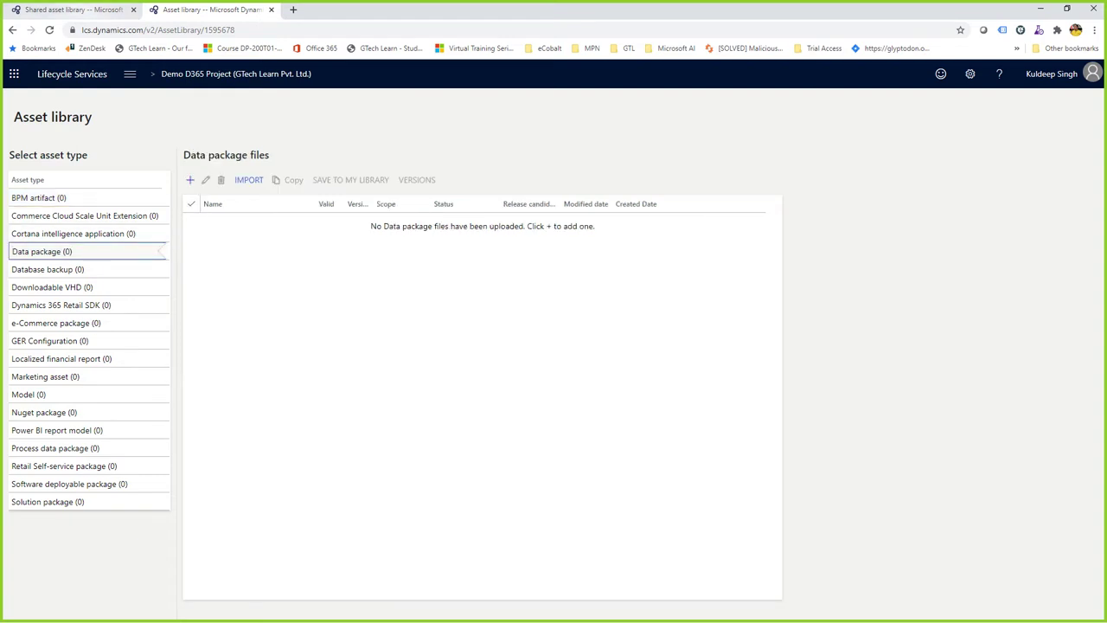
Review the GER Configuration and Software deployable package files in the shared asset library
click(74, 10)
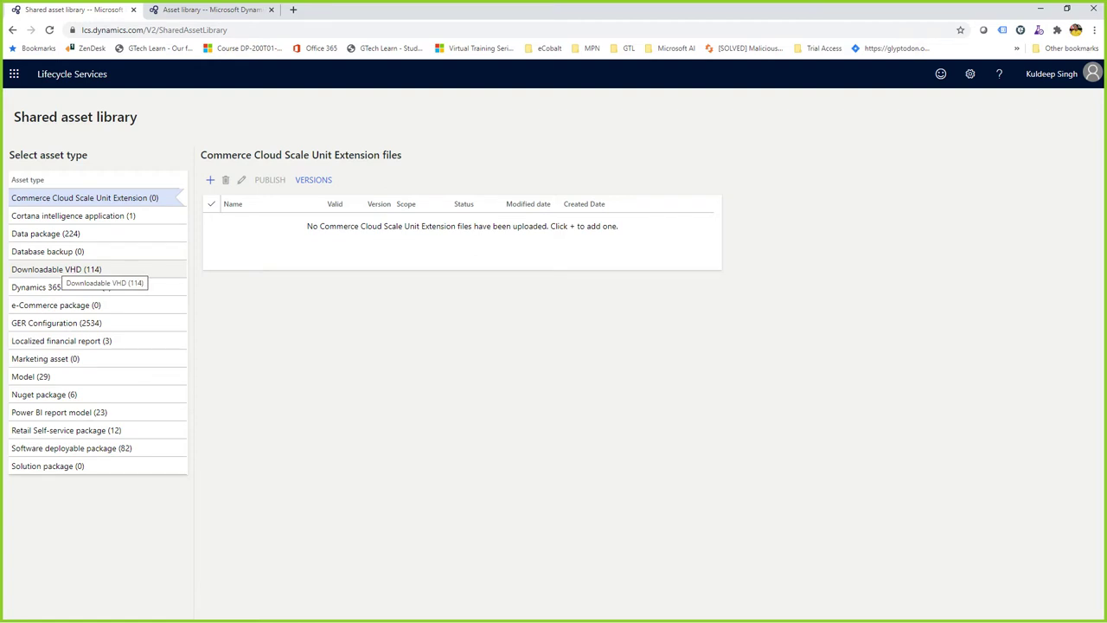
click(61, 322)
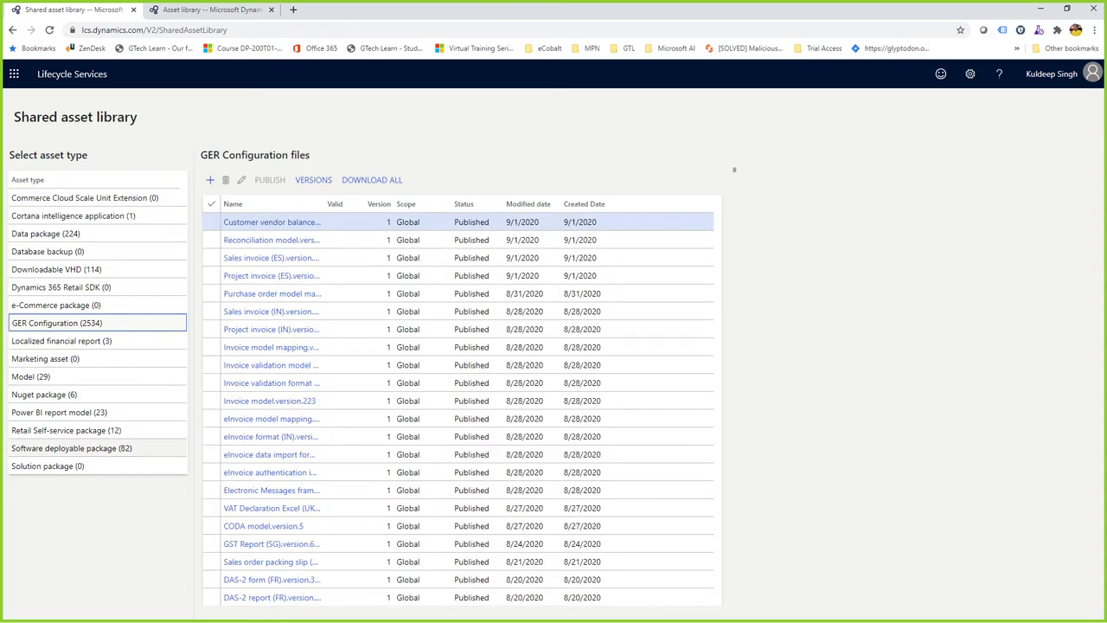
click(179, 448)
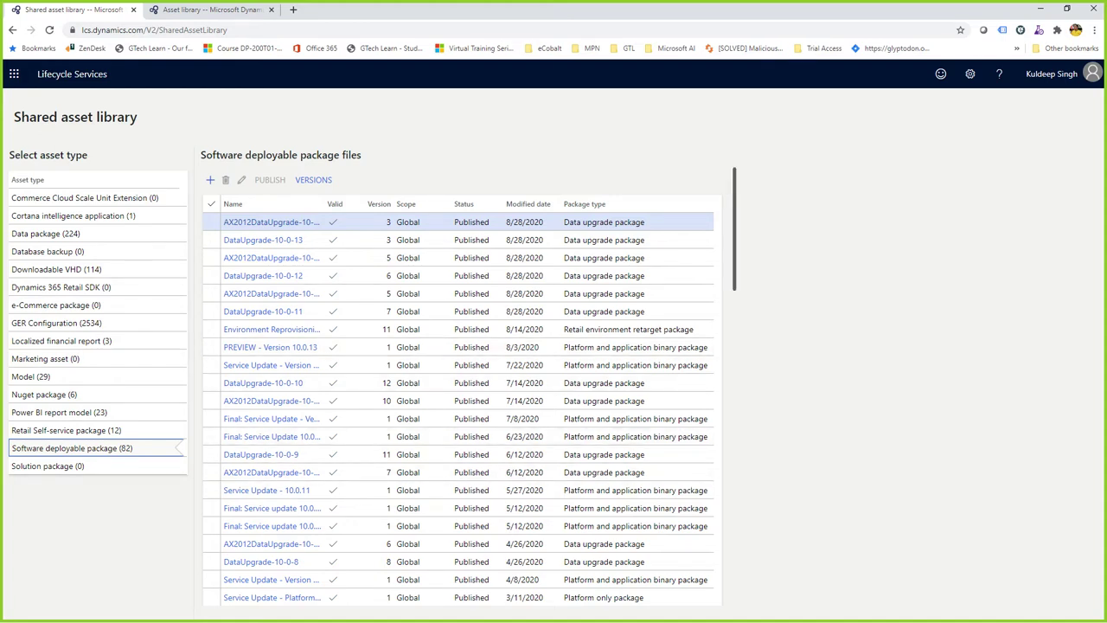
drag(734, 229, 734, 236)
scroll(458, 389, down, 1)
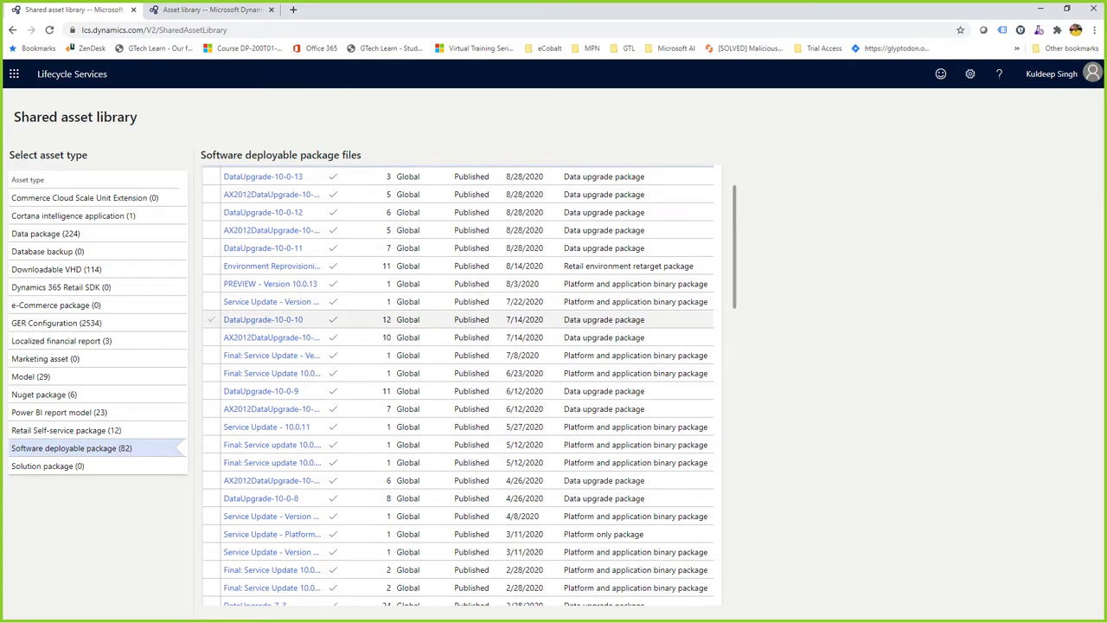
Review the details of Final: Service Update - Version 10.0.10 in the shared library and return to the project's asset library
click(422, 355)
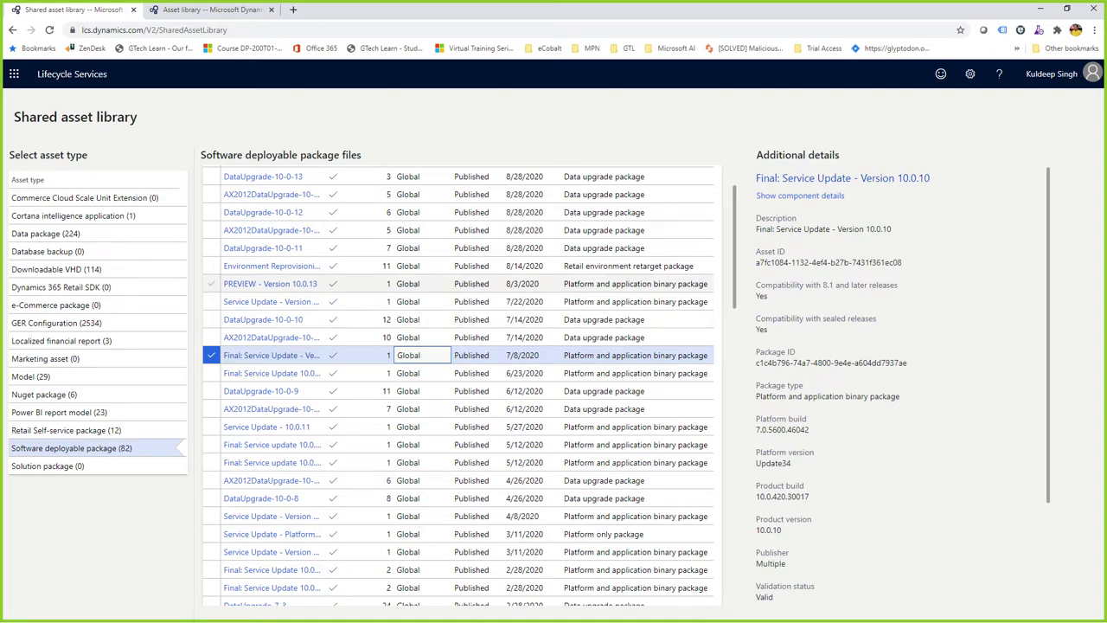
scroll(458, 390, up, 2)
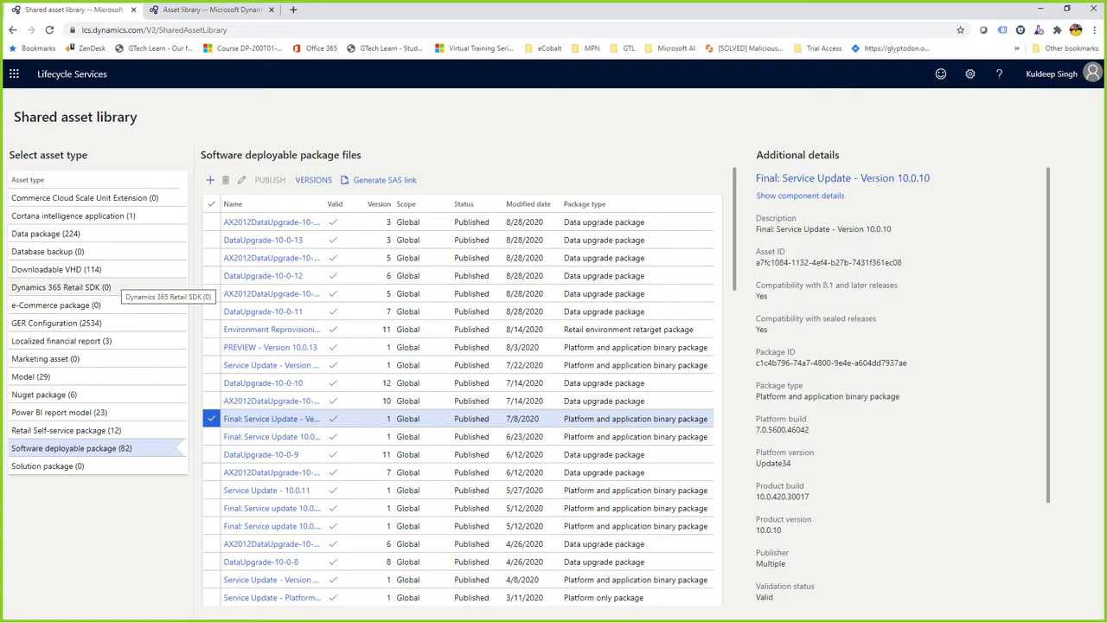
key(ctrl+Tab)
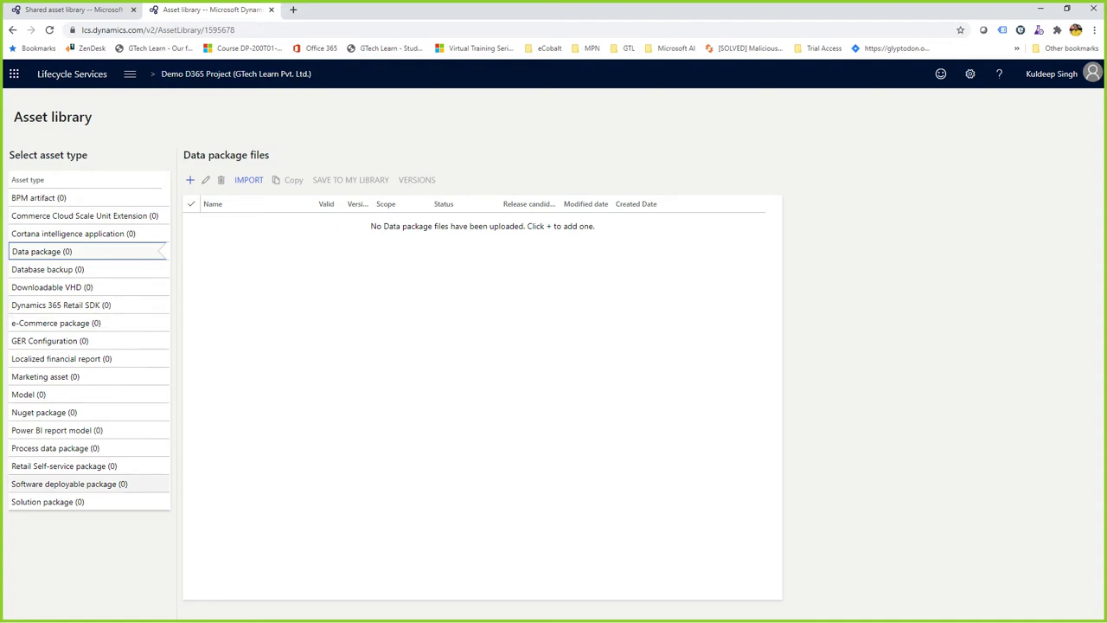
Import Environment Reprovisioning Tool from the shared asset library into the project's software deployable package files
click(69, 483)
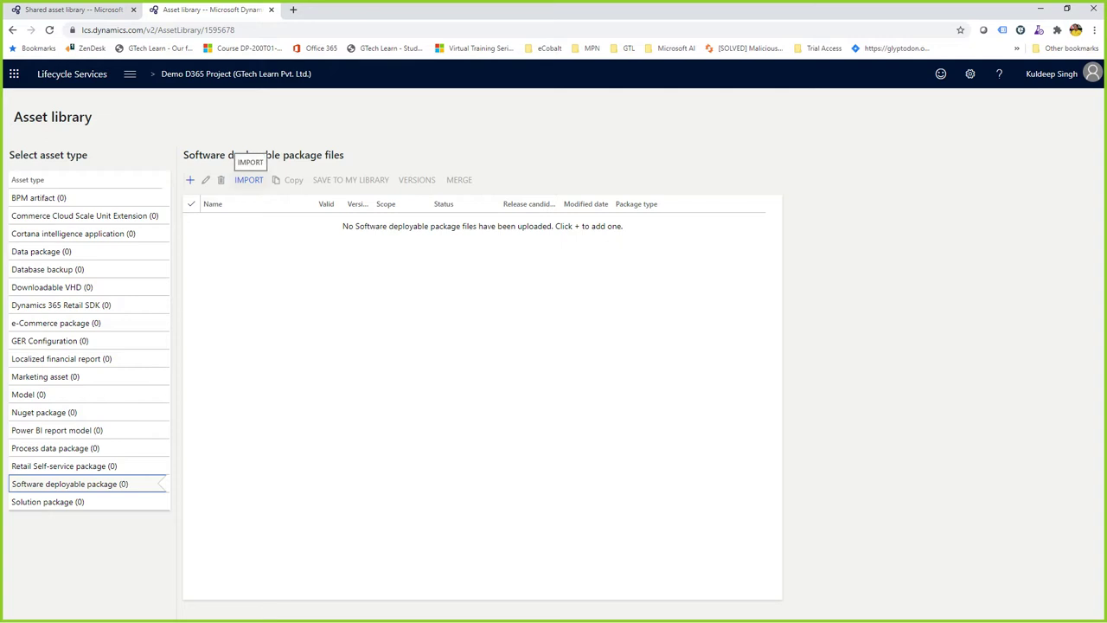
click(248, 179)
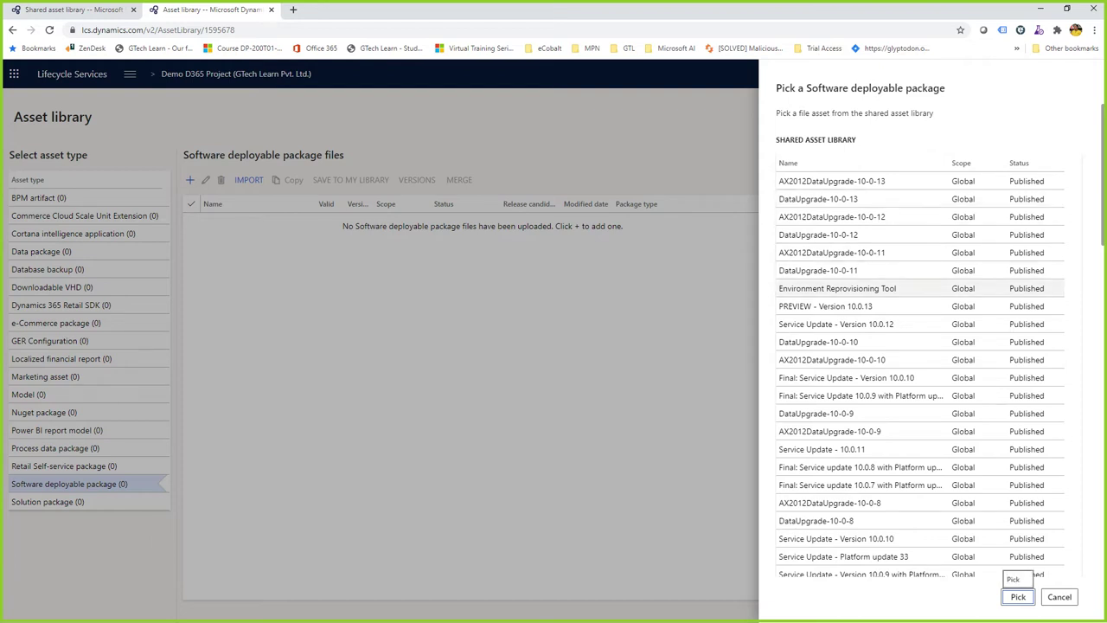
click(838, 288)
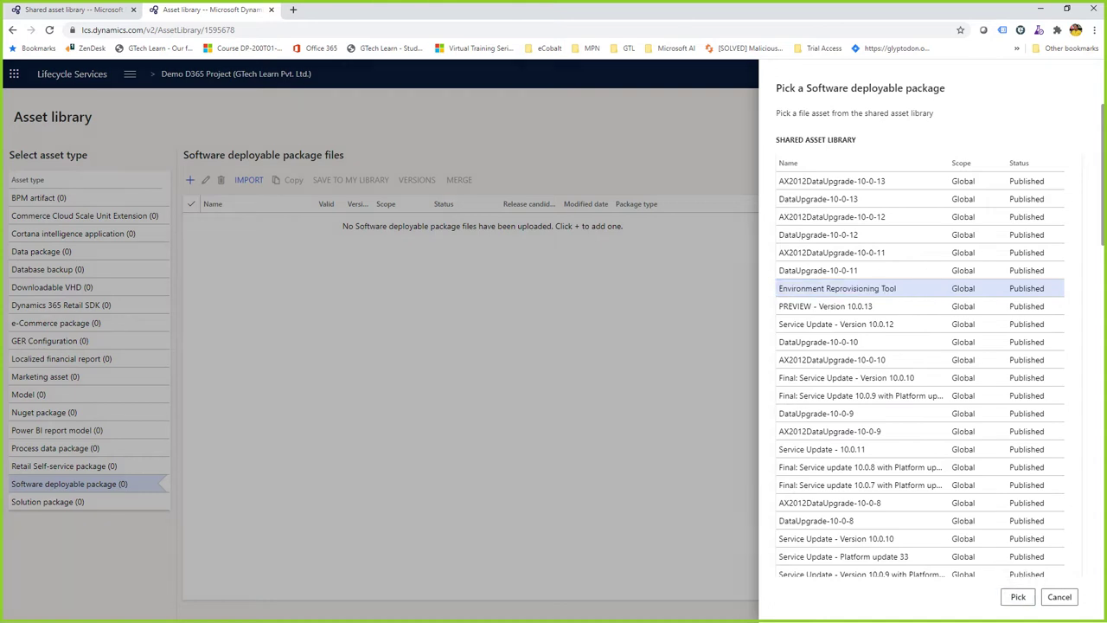
click(1018, 597)
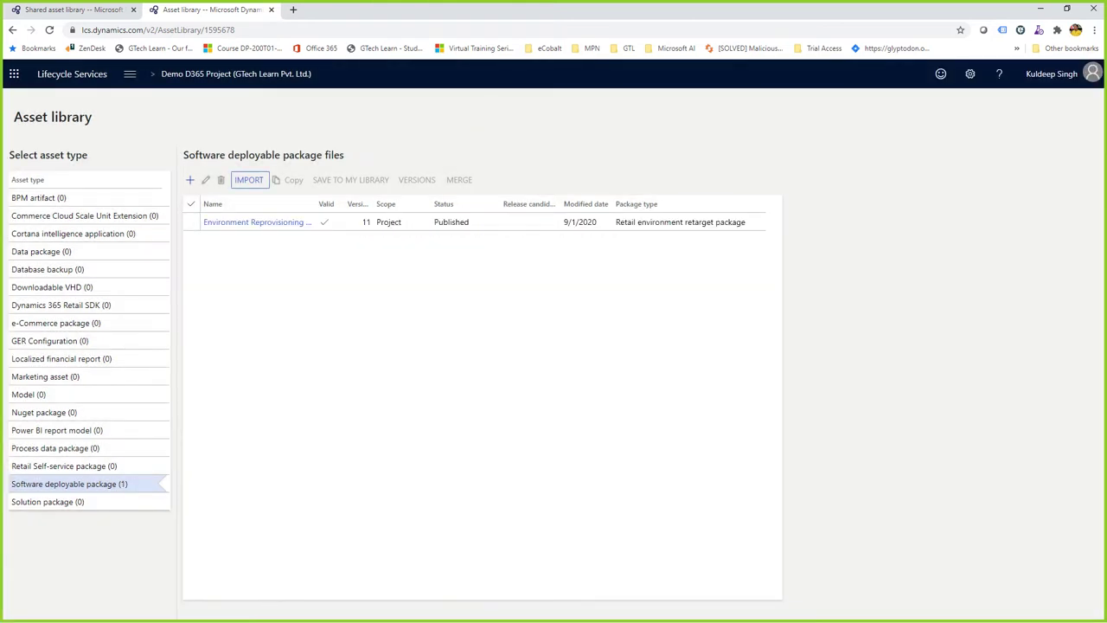
Import Final: Service Update - Version 10.0.10 from the shared asset library into the project's software deployable packages
click(249, 180)
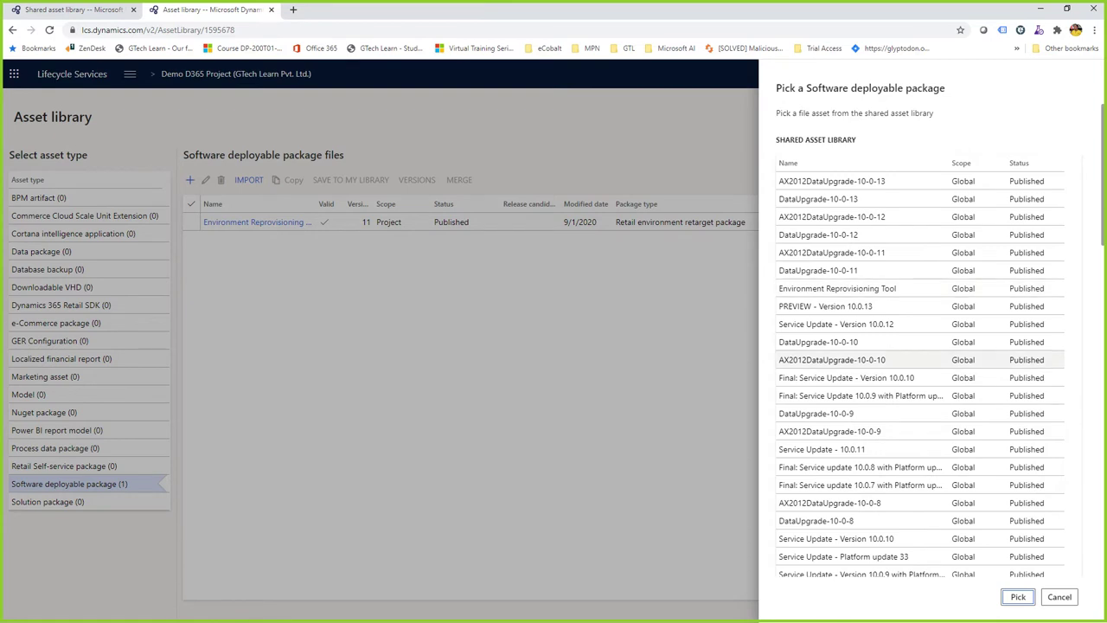
click(861, 467)
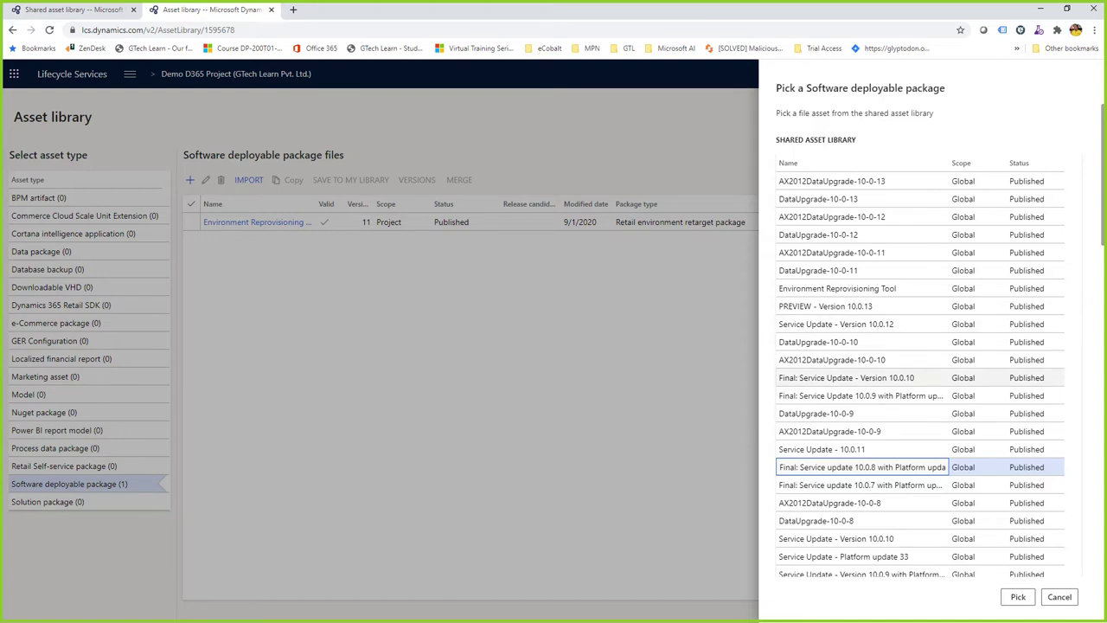
click(860, 378)
click(1017, 597)
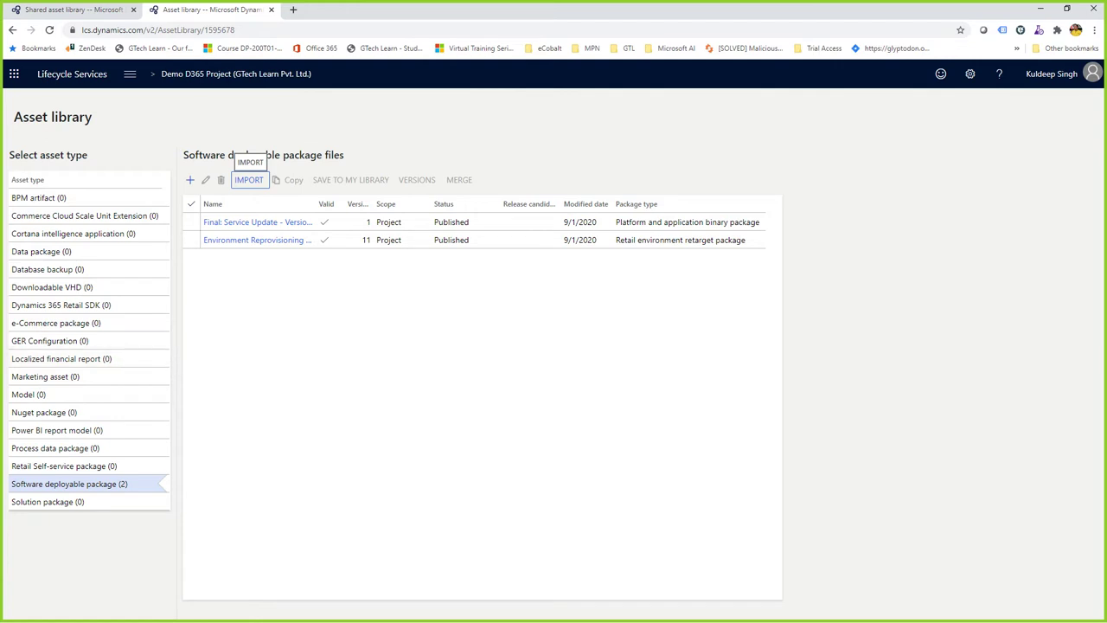
Mark Environment Reprovisioning Tool as a release candidate and check the details of both imported packages
click(401, 239)
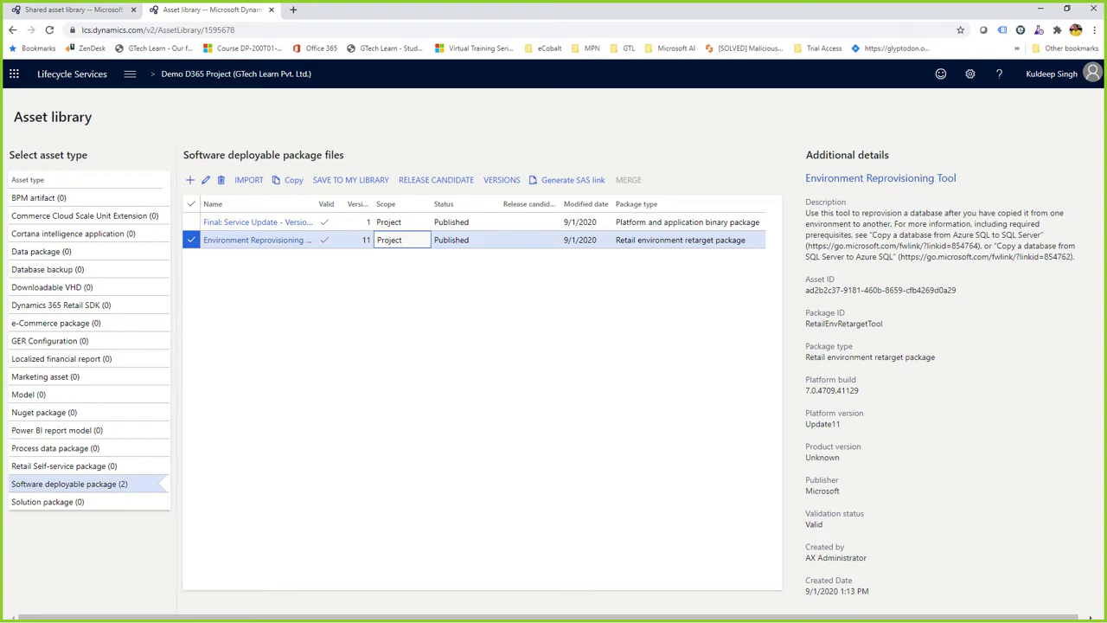
click(436, 179)
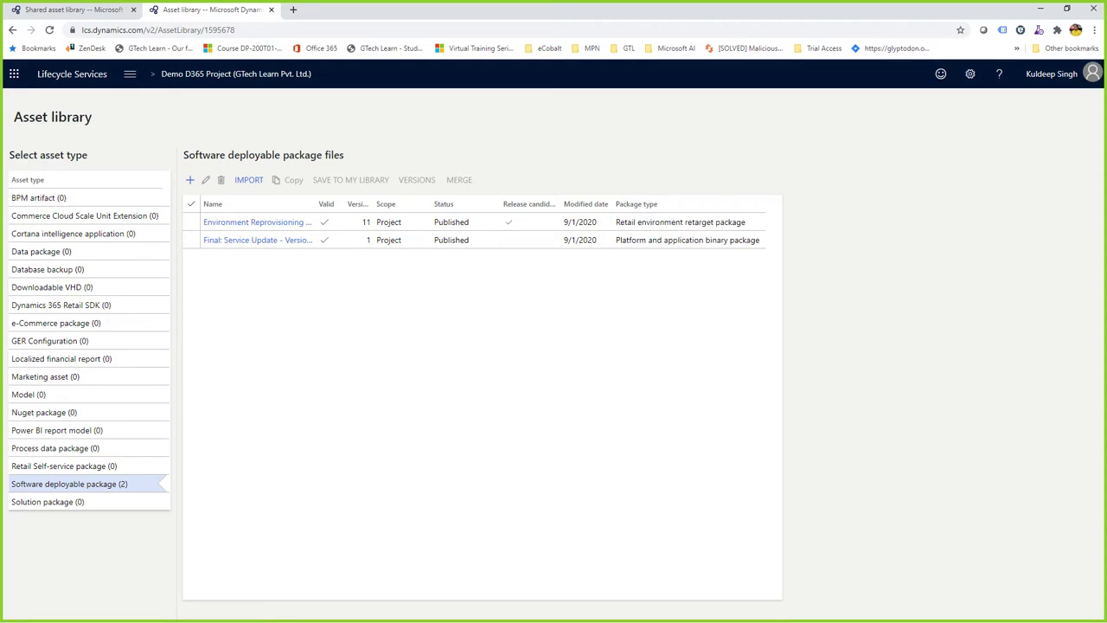
click(394, 240)
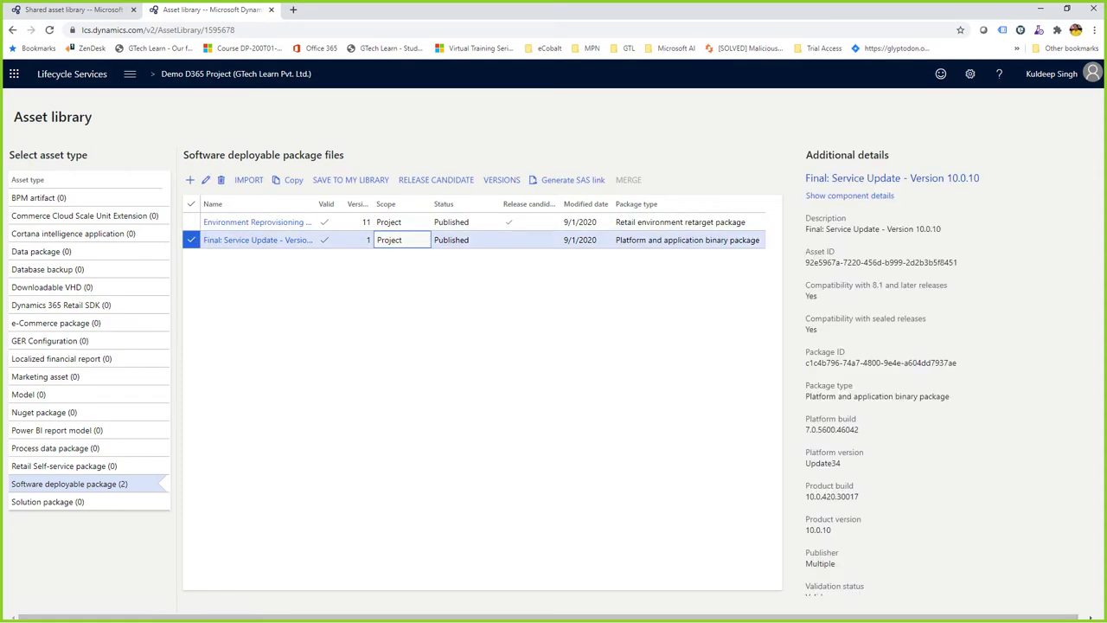
click(402, 221)
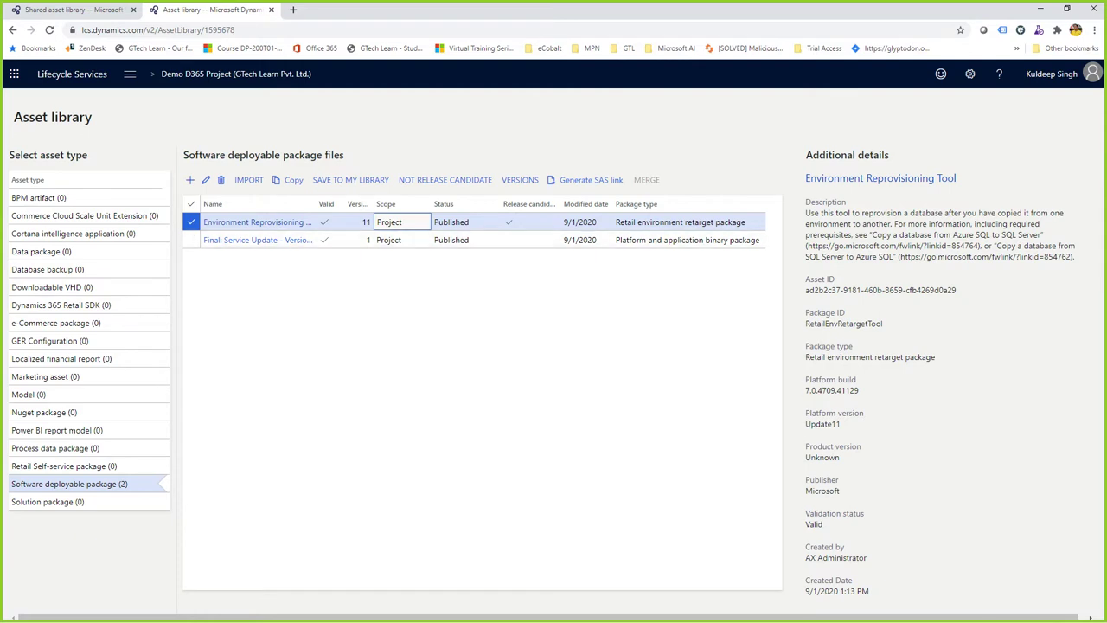
Look through the project's Power BI report model, Process data package, Dynamics 365 Retail SDK and Data package files
click(86, 430)
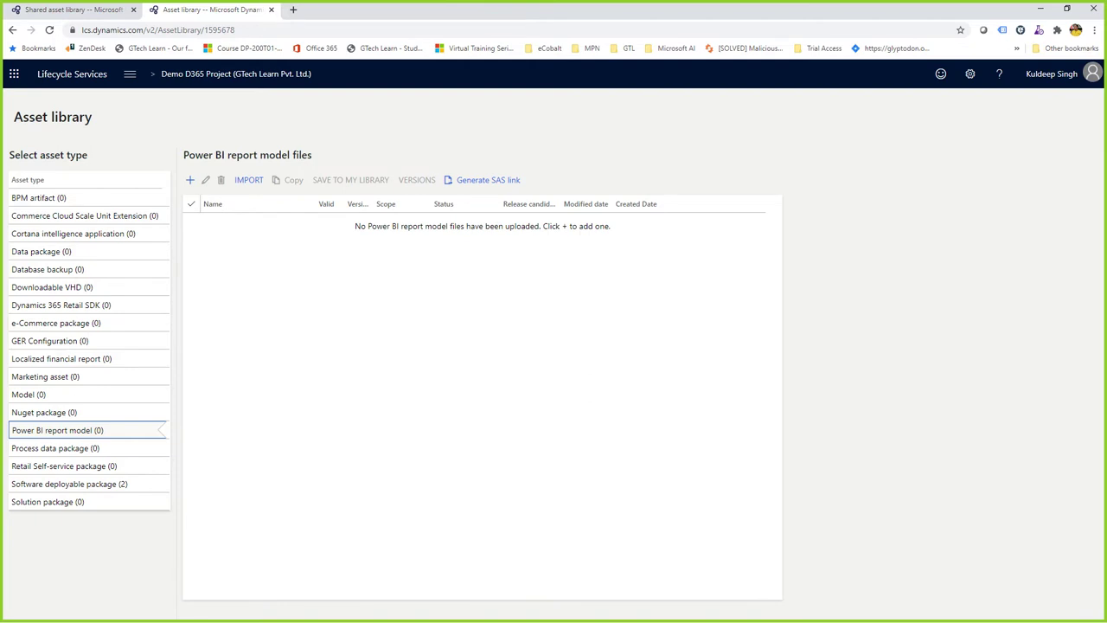
click(86, 448)
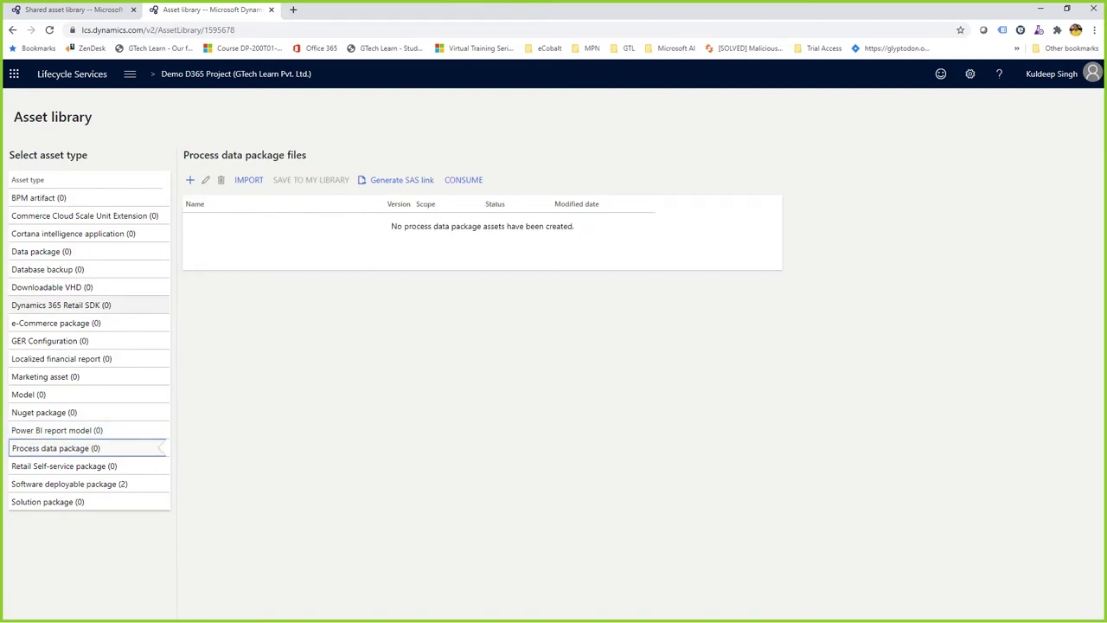
click(86, 304)
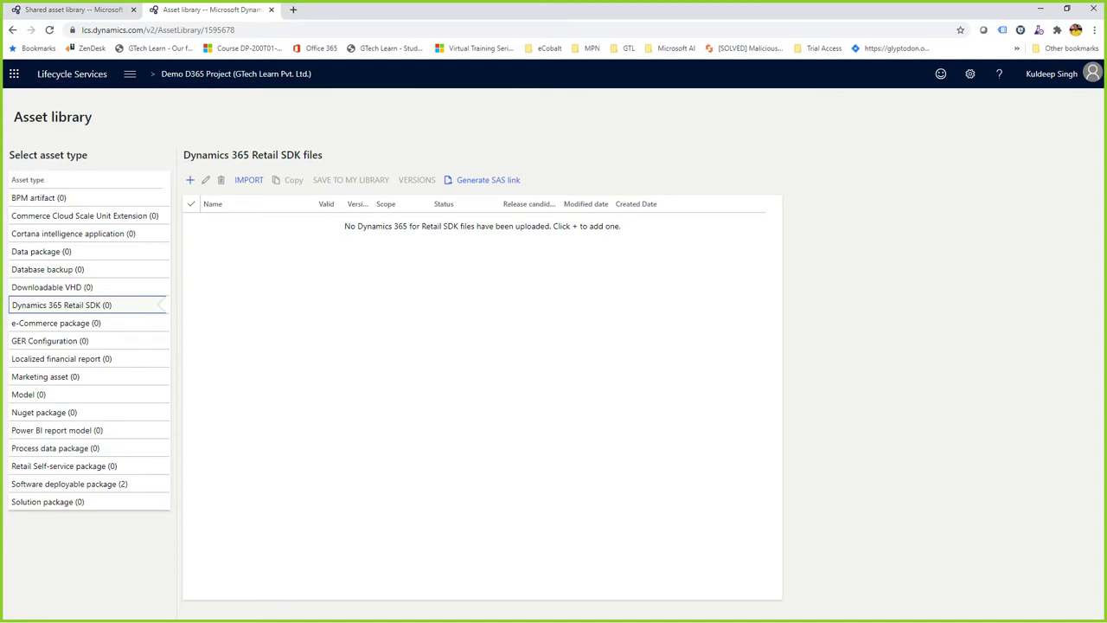
click(41, 251)
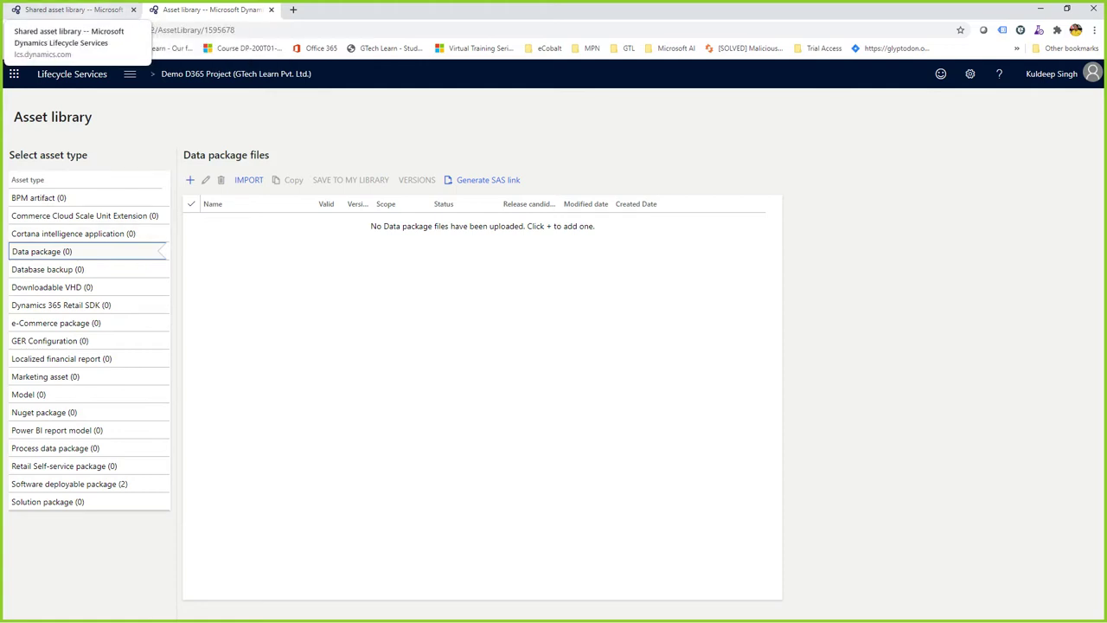
click(69, 10)
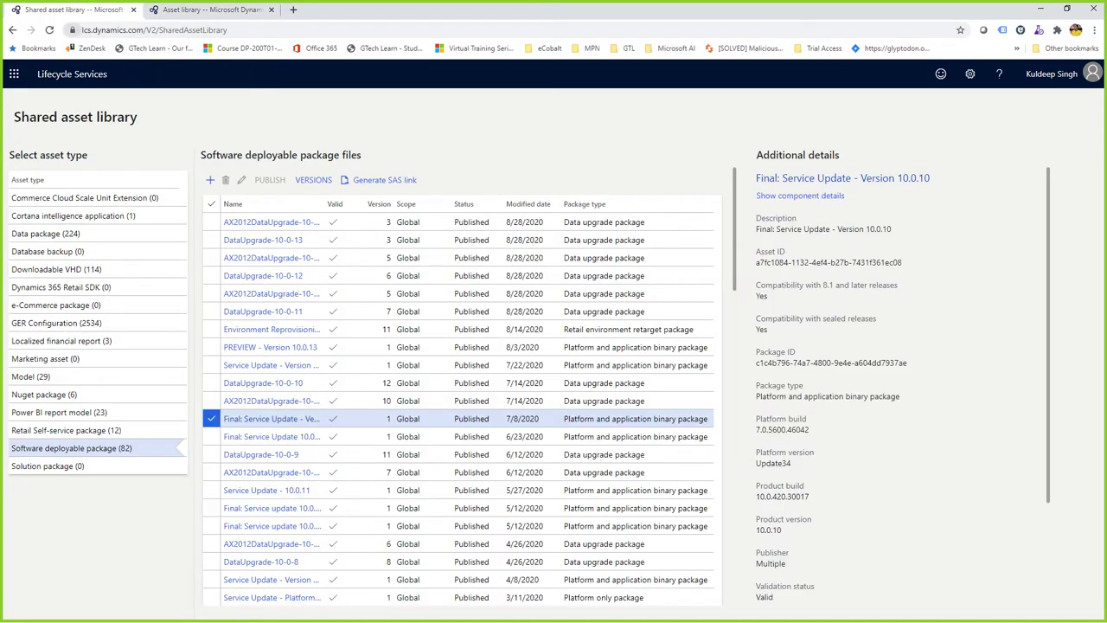
click(212, 10)
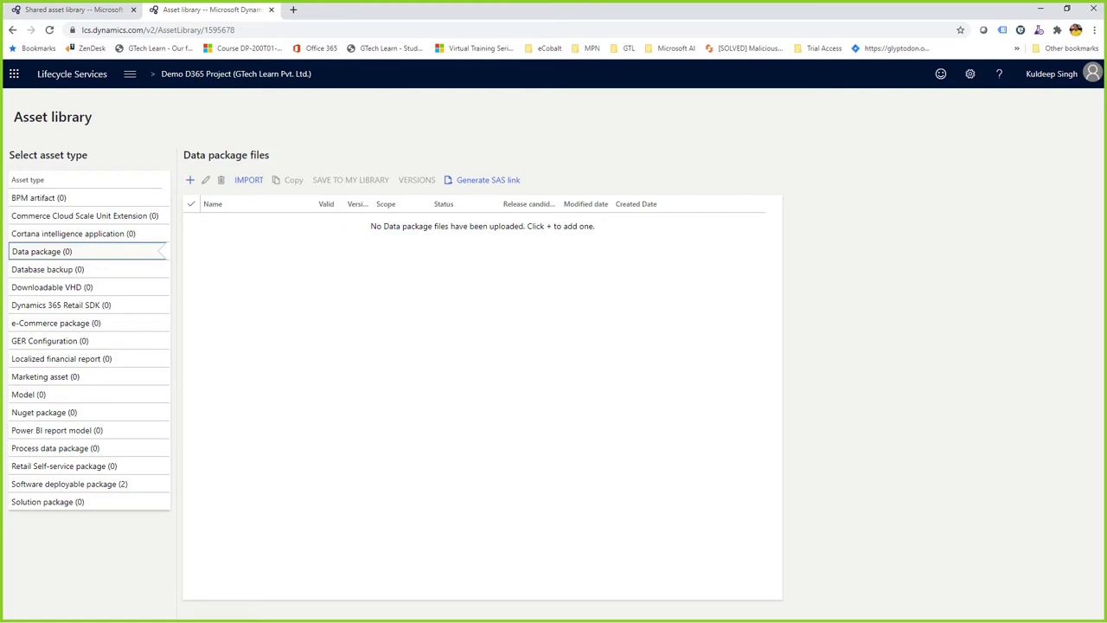
Open the GTech Training Services project from the Lifecycle Services home page and examine its tool list and Environments section
click(72, 73)
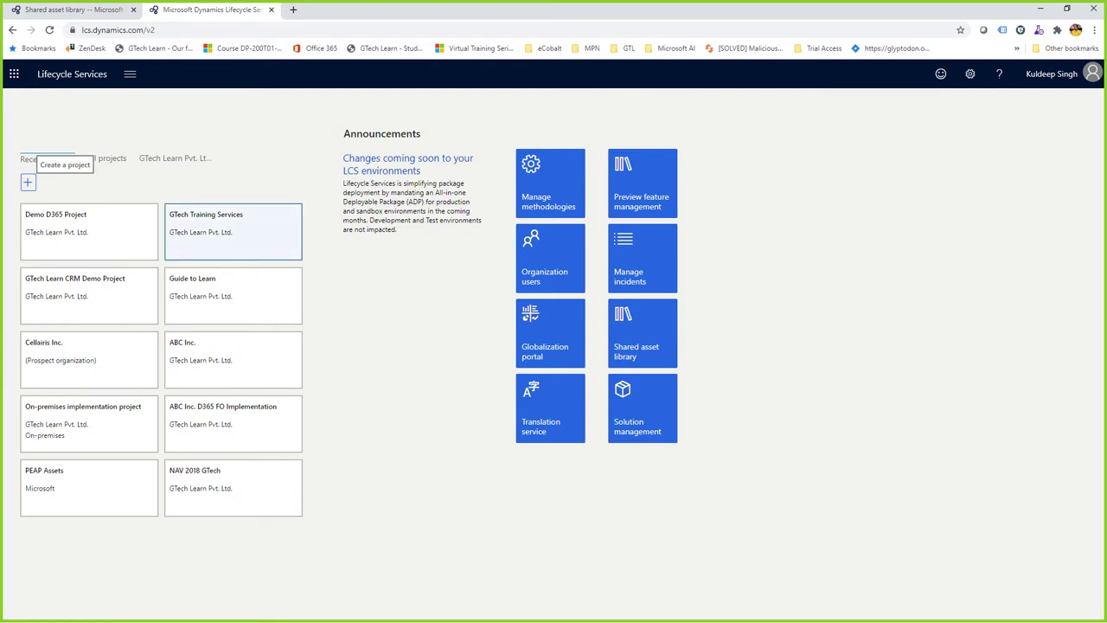
click(233, 231)
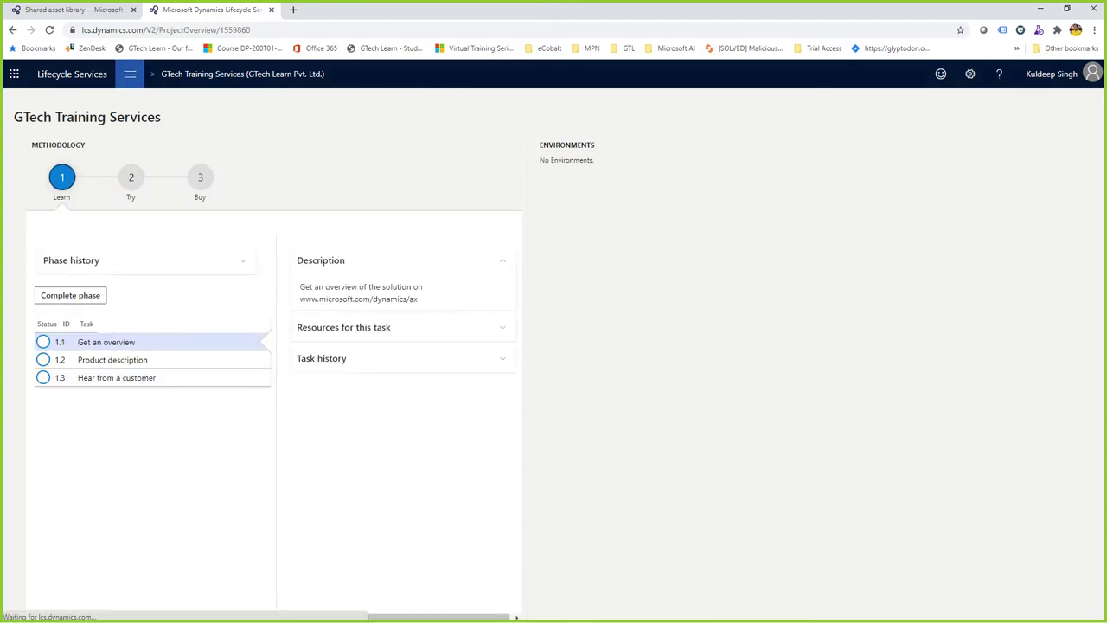
click(129, 73)
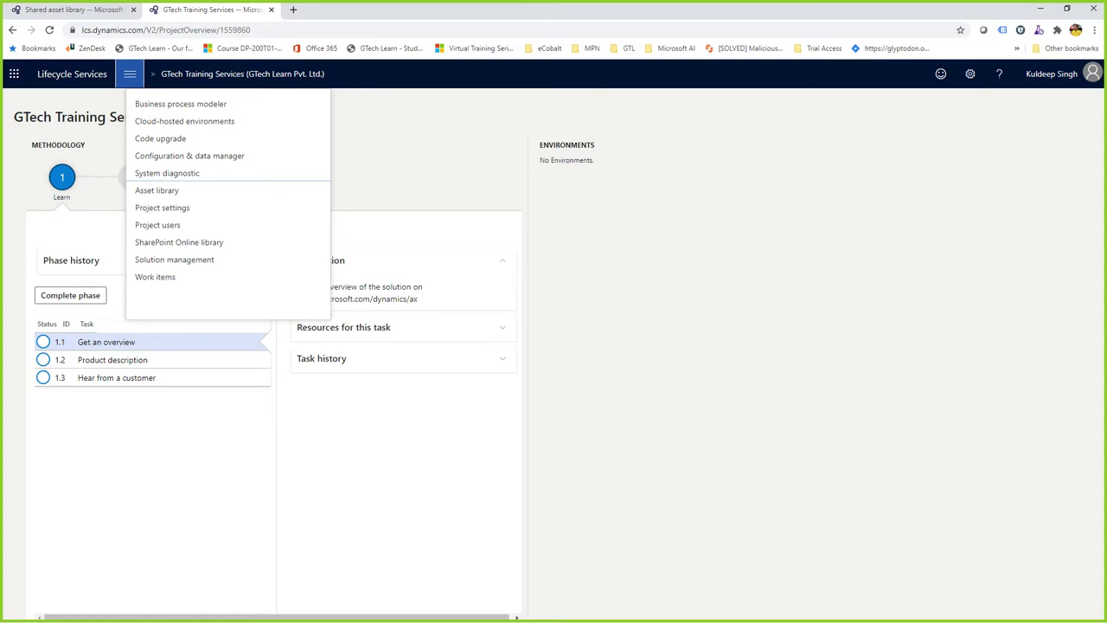
click(129, 73)
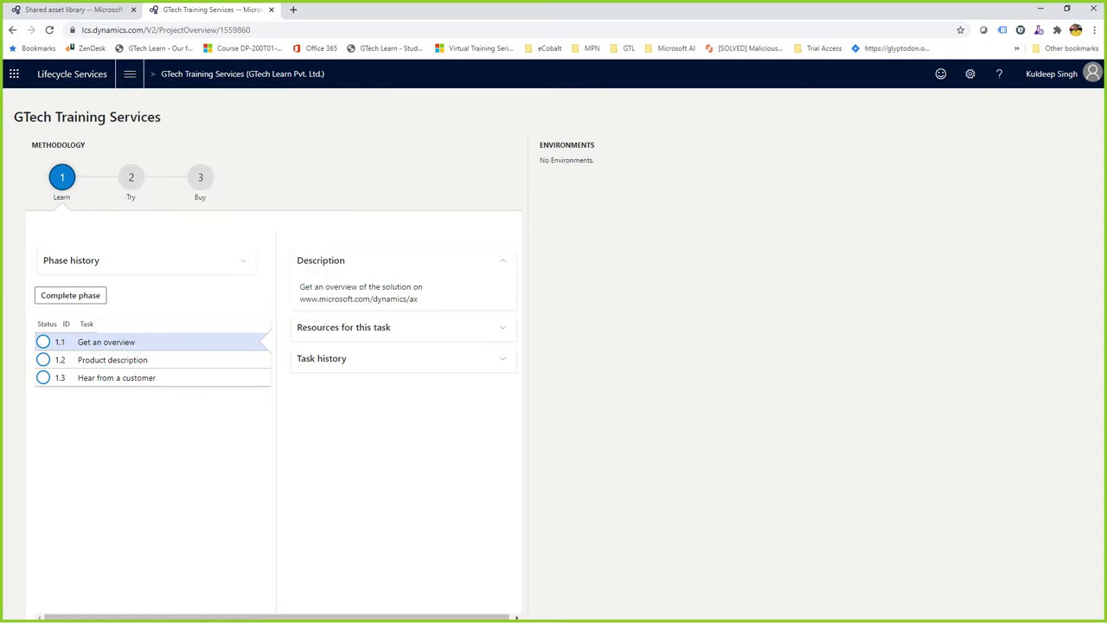
mouse_move(599, 145)
mouse_down()
mouse_move(553, 144)
mouse_move(541, 160)
mouse_move(595, 160)
mouse_up()
click(595, 160)
Open the project's cloud-hosted environments and show the details of the GTLDemo environment
click(130, 74)
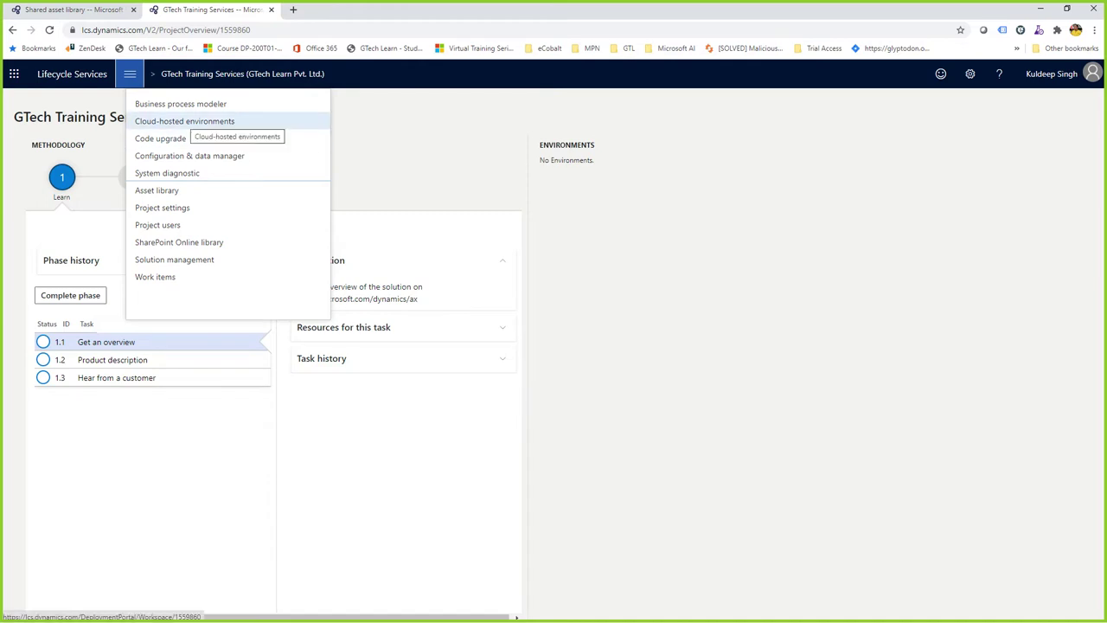
click(190, 123)
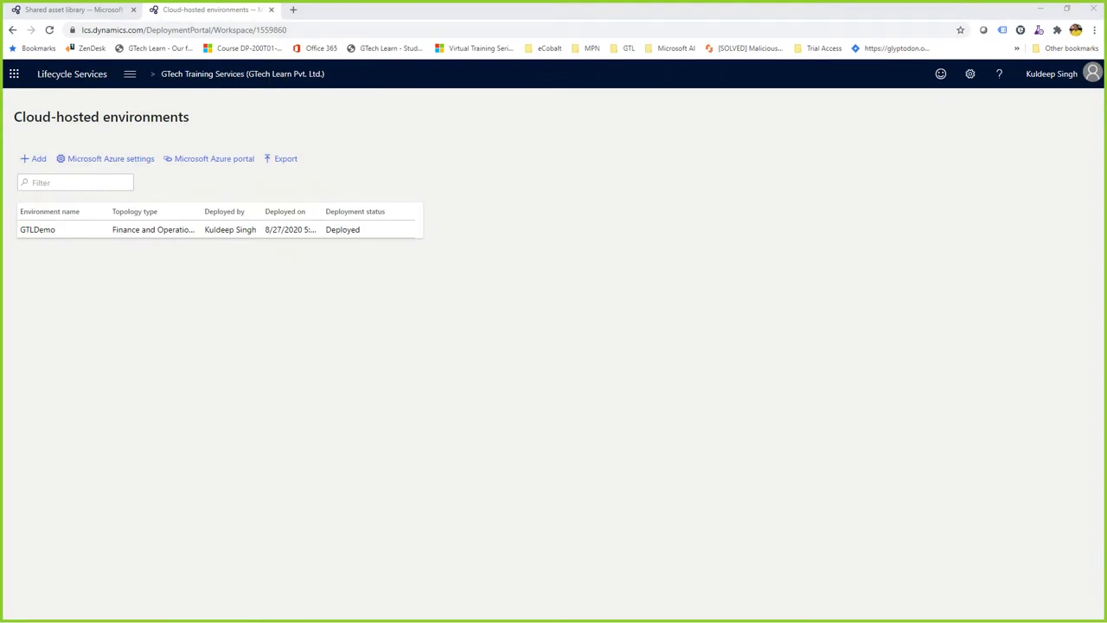
drag(22, 117, 189, 116)
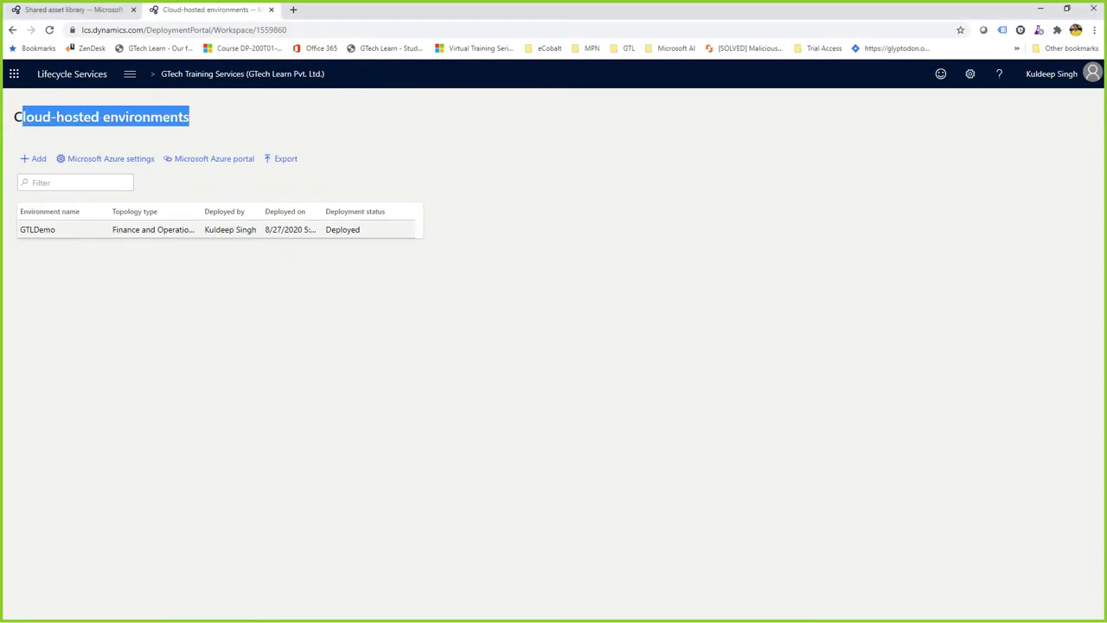
click(217, 230)
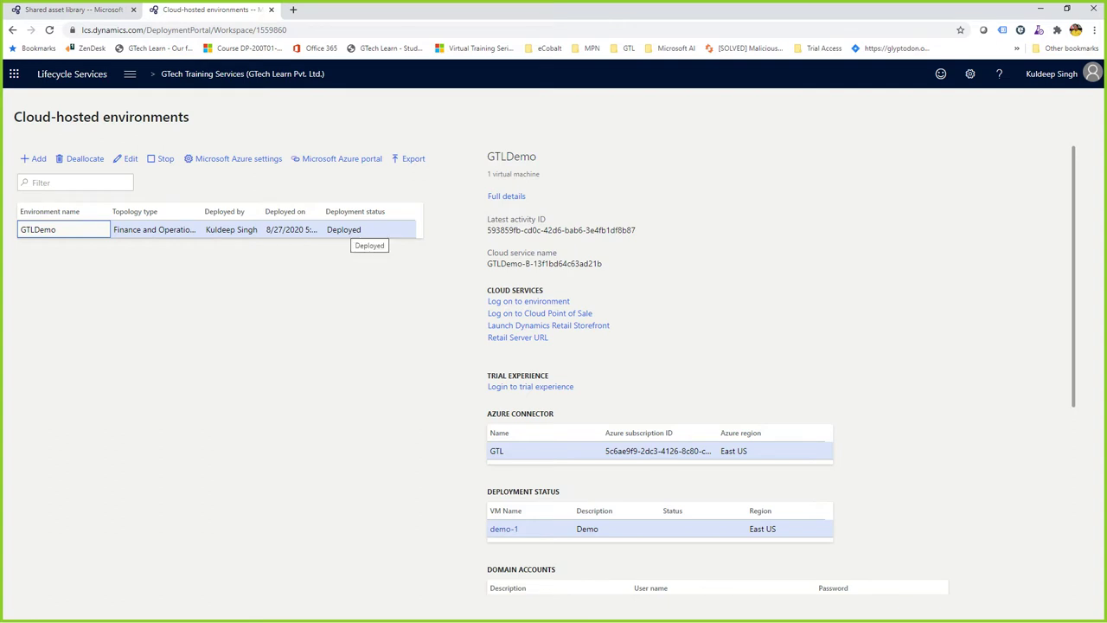
Log on to the GTLDemo environment in a new browser tab and review its deployment status and account lists in Lifecycle Services
middle_click(529, 301)
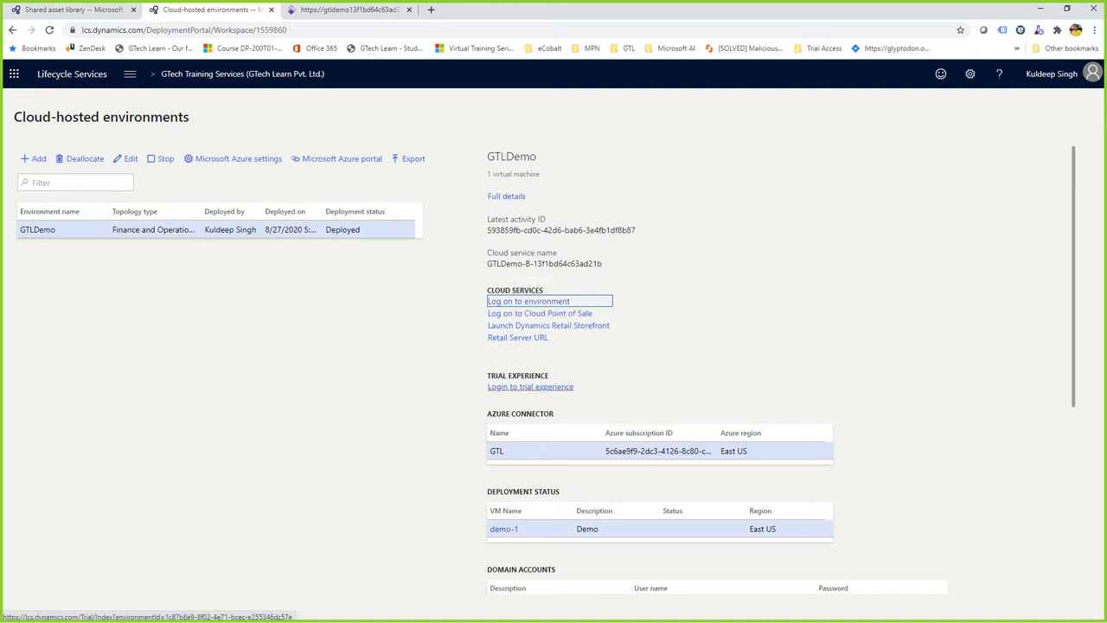
scroll(718, 372, down, 4)
scroll(717, 372, up, 4)
scroll(718, 484, down, 4)
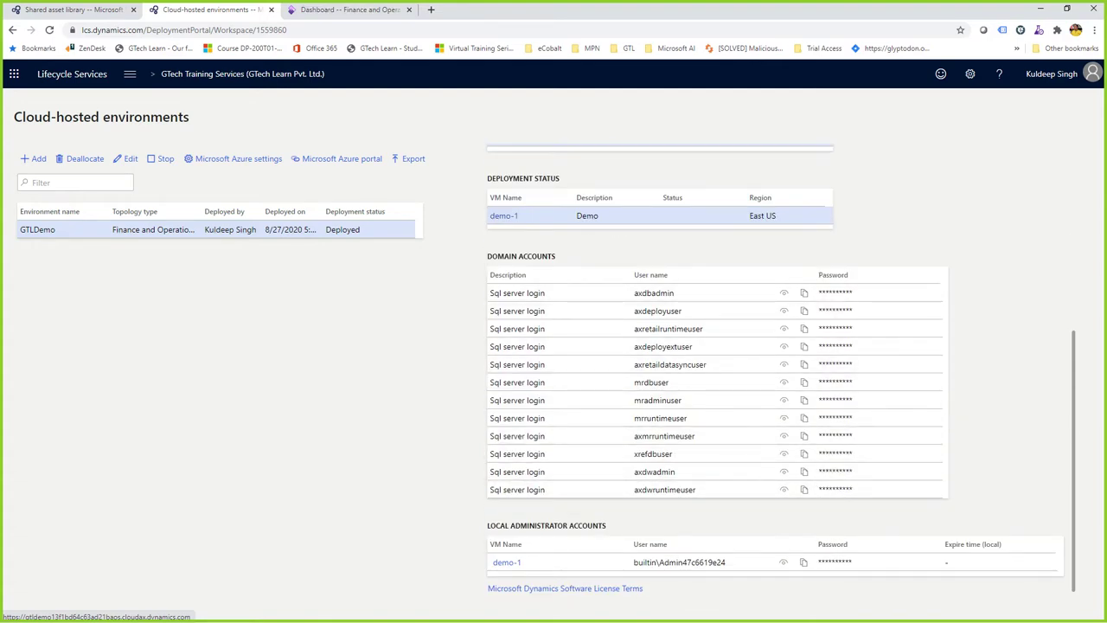
Switch to the Finance and Operations dashboard and expand the list of modules in its navigation pane
click(346, 9)
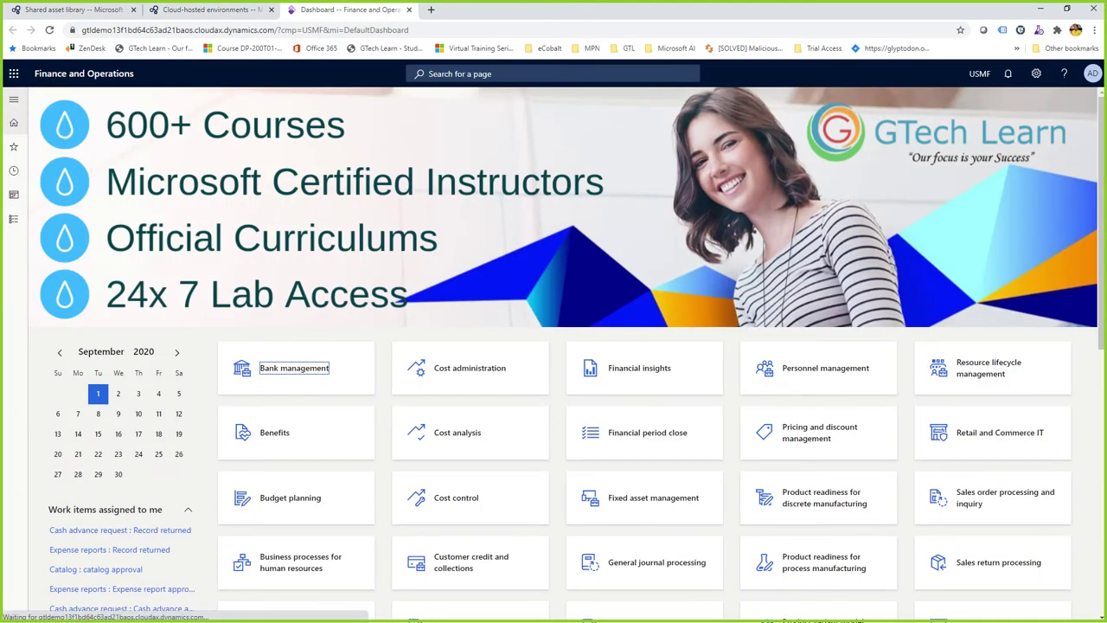
click(13, 99)
click(43, 219)
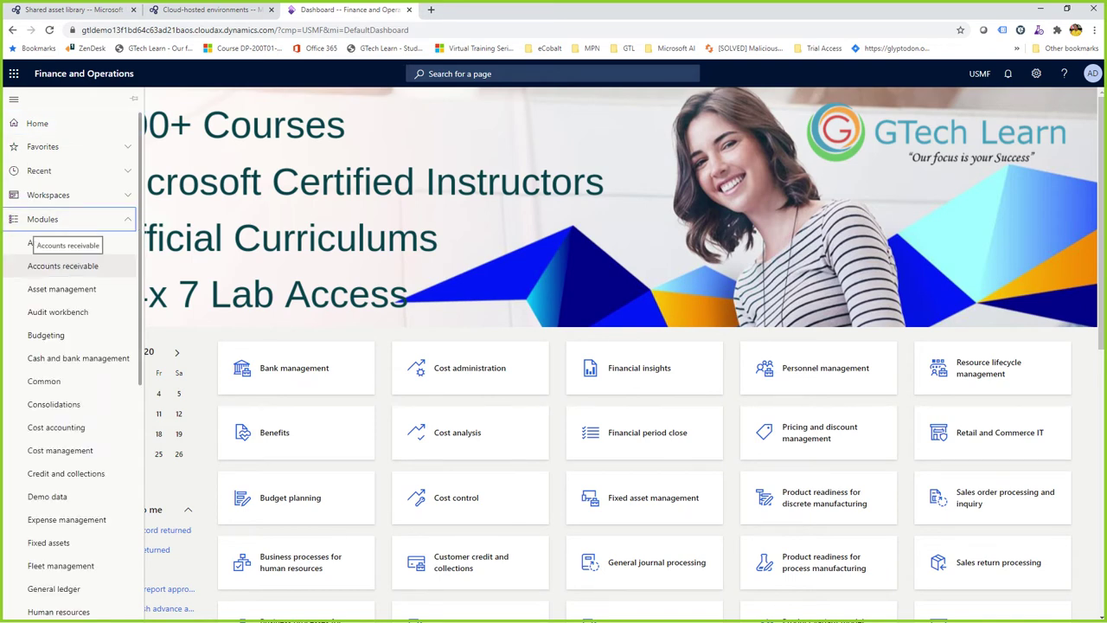
Return to Lifecycle Services and open the GTech Training Services project in the first browser tab
click(207, 9)
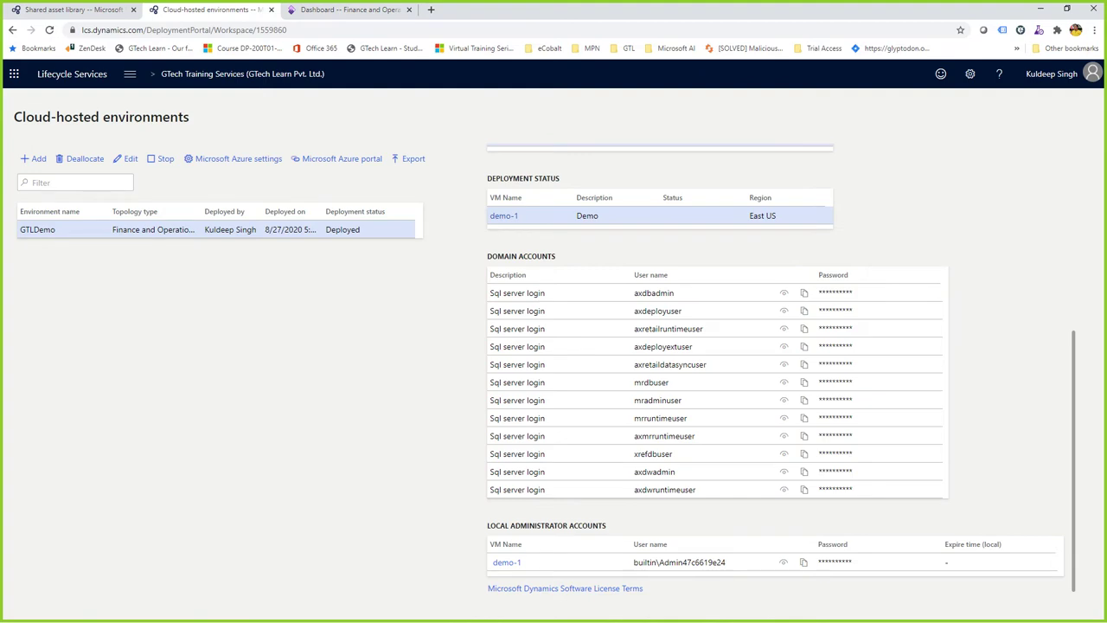
key(ctrl+shift+Tab)
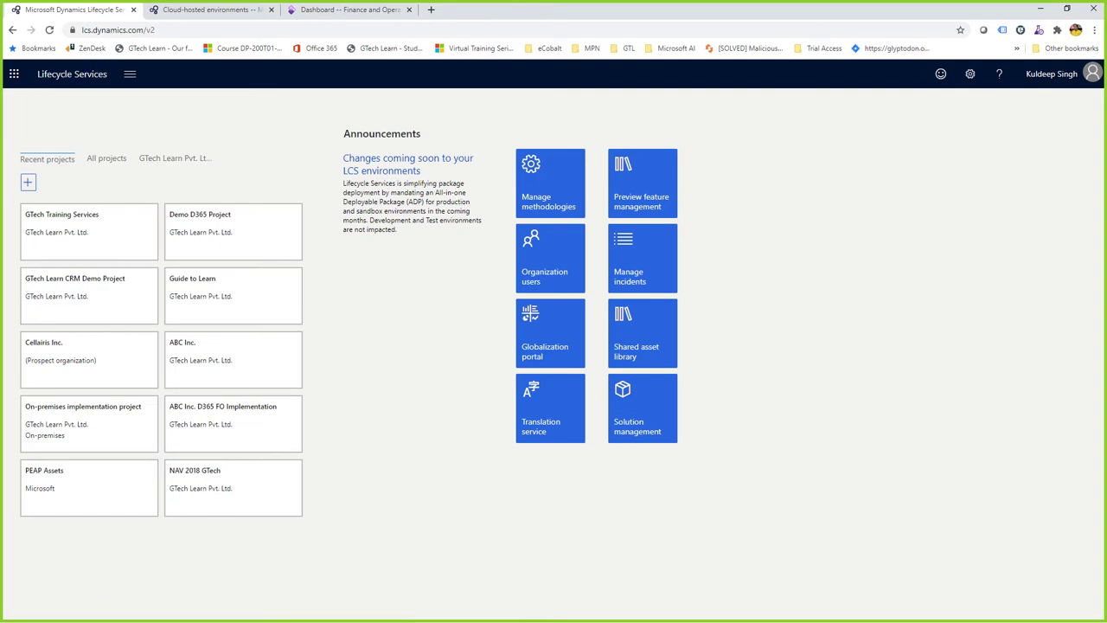
click(87, 229)
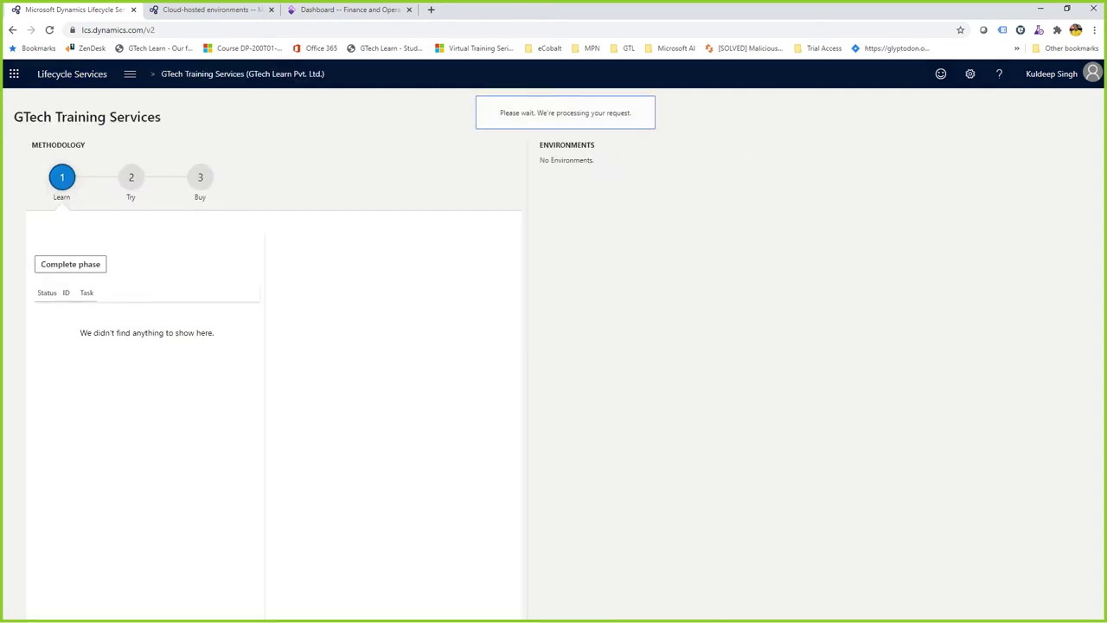
Review the GTech Training Services project's environments and tool list, alternating between its overview and its cloud-hosted environments page
drag(548, 160, 594, 160)
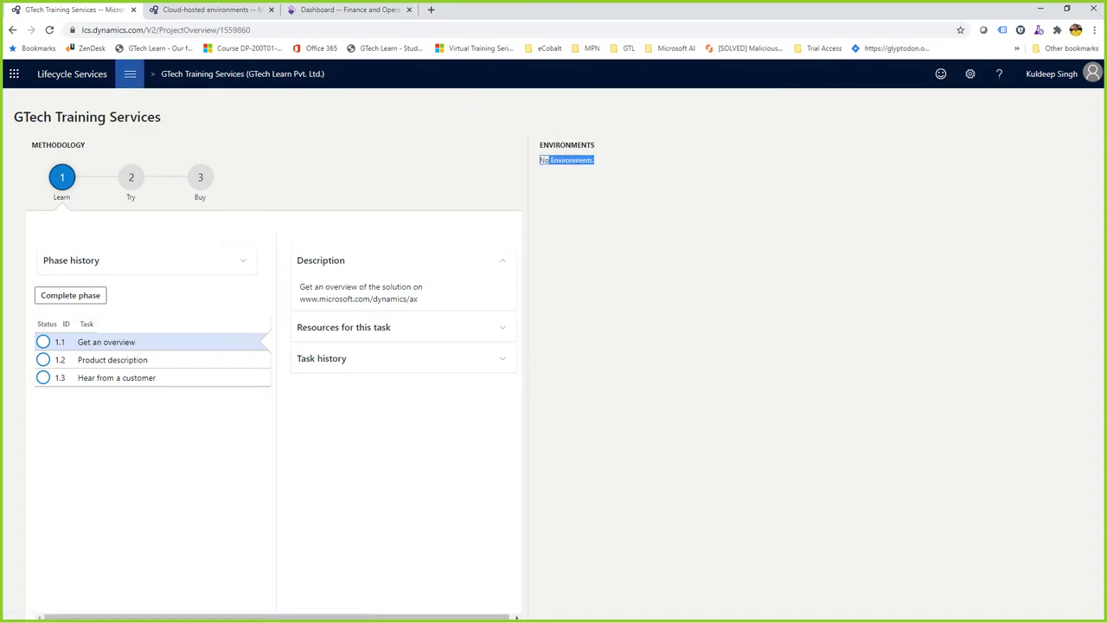
click(130, 74)
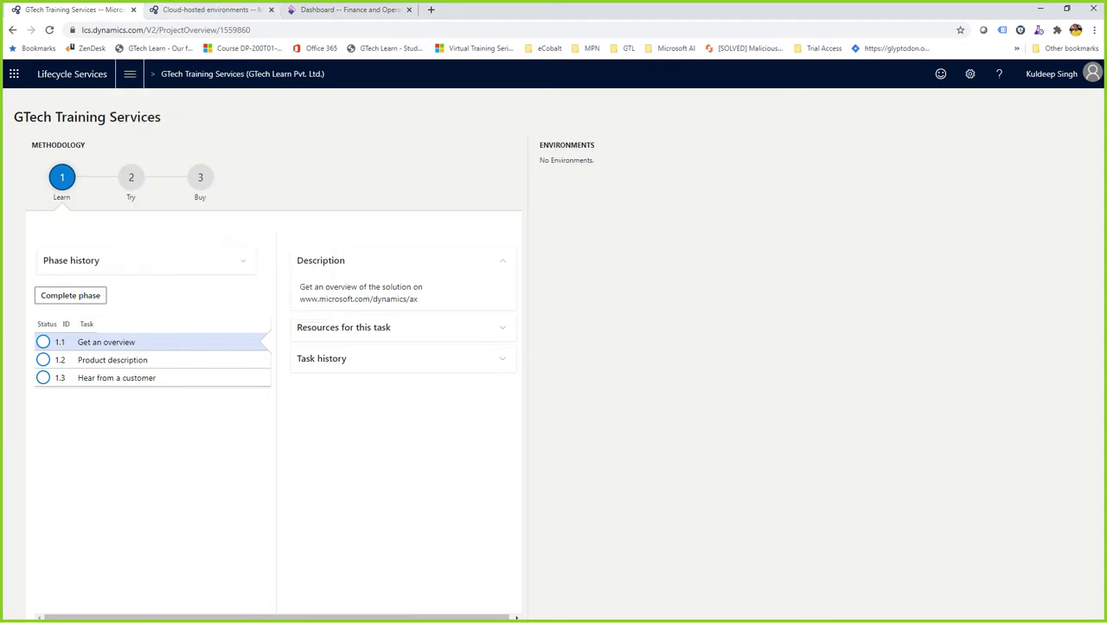
click(177, 11)
click(73, 10)
click(208, 9)
click(73, 10)
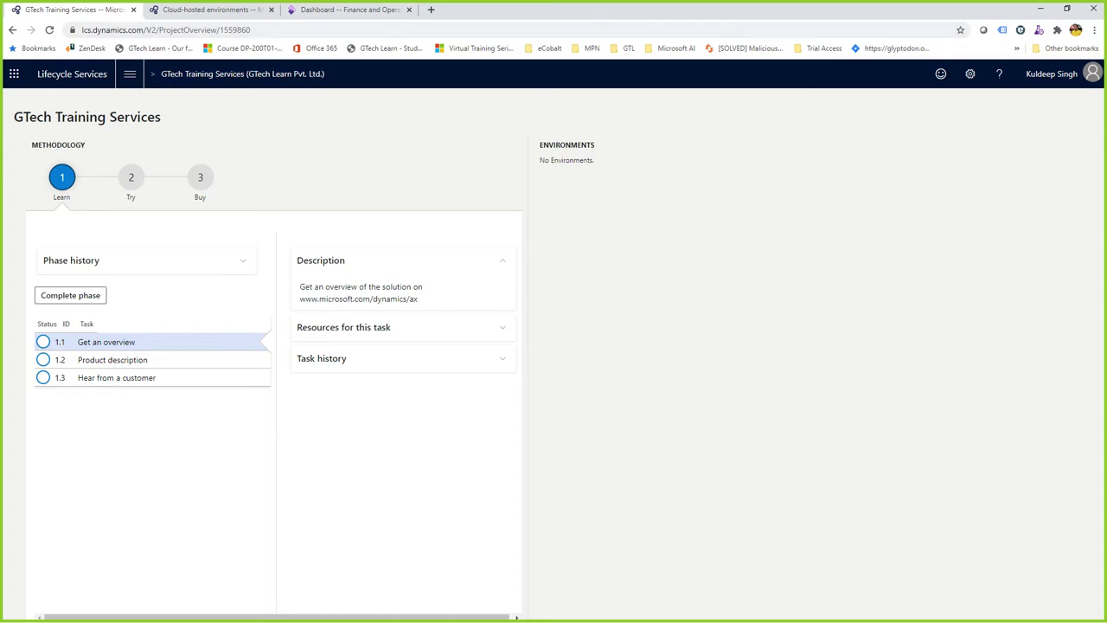
click(129, 73)
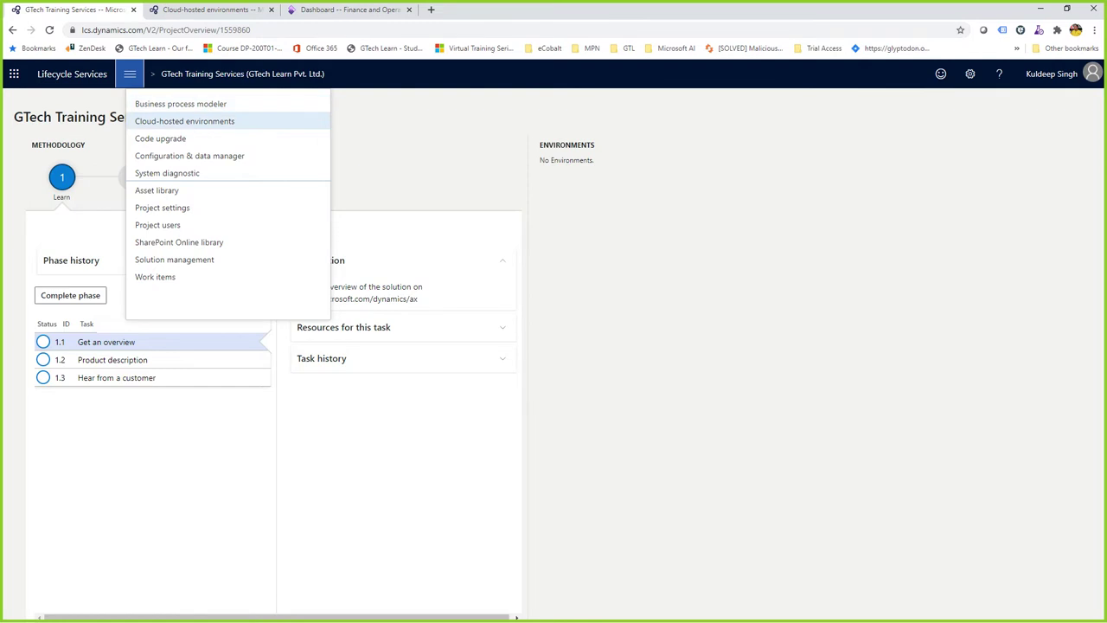
click(212, 10)
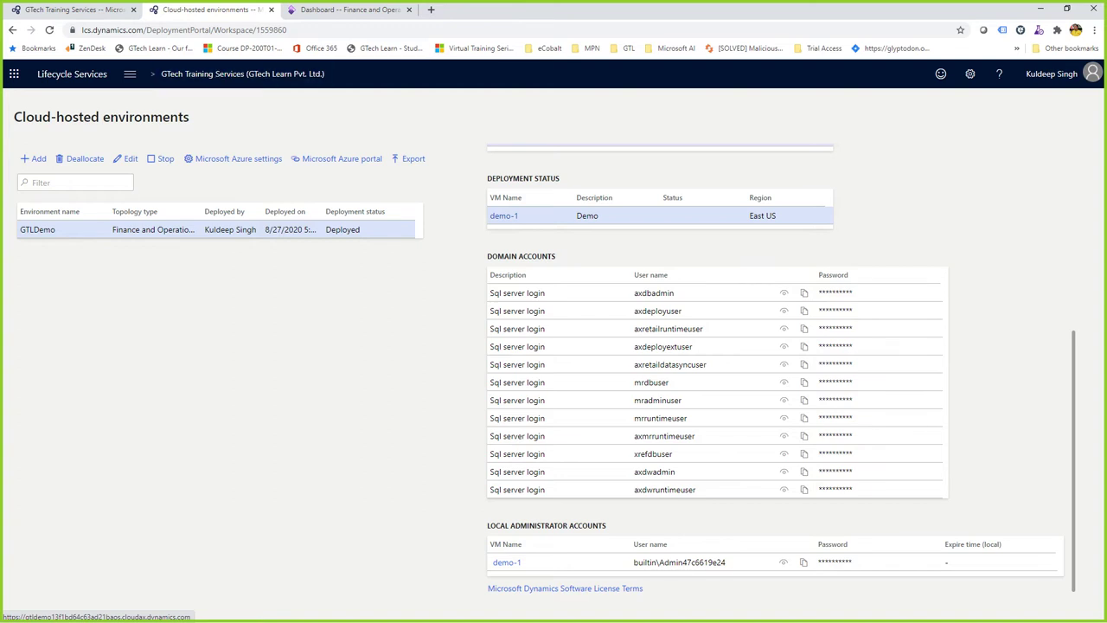
click(74, 9)
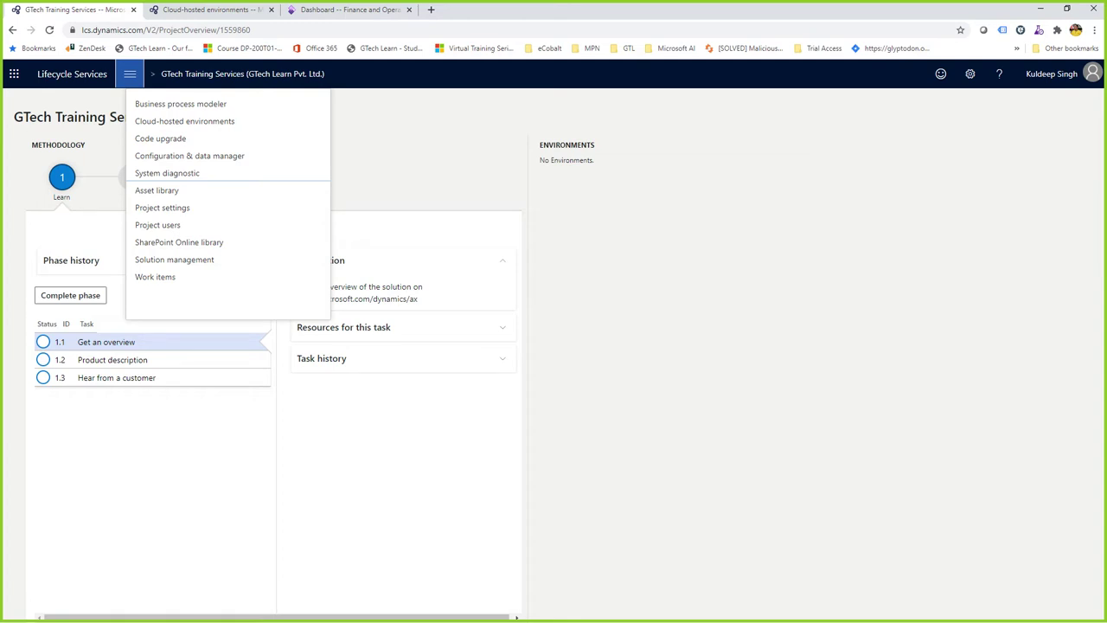
key(Escape)
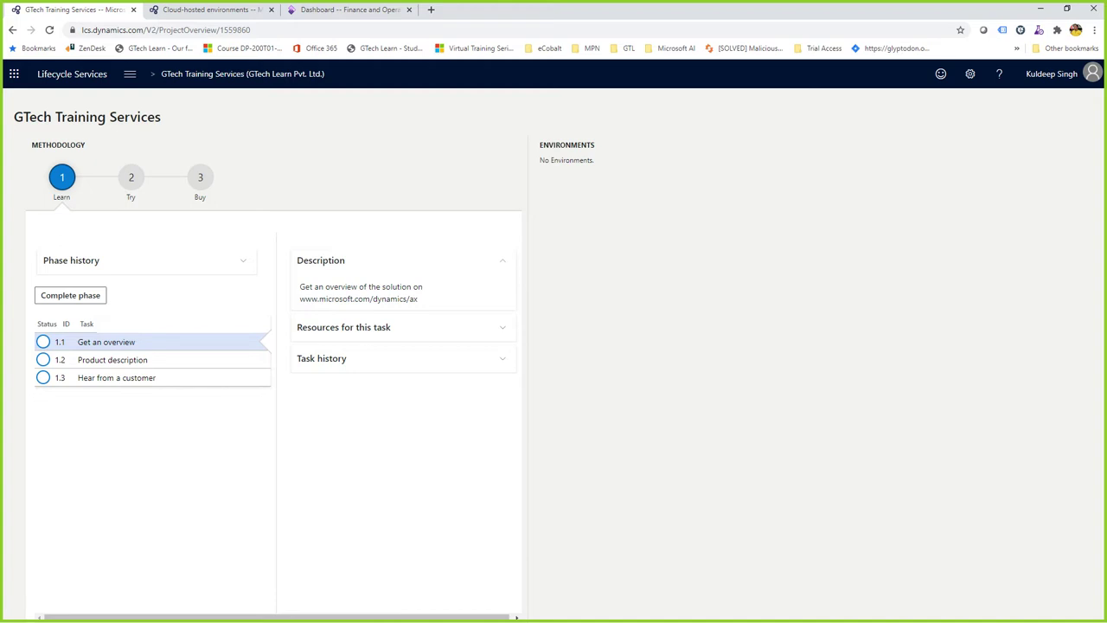
Start adding a cloud-hosted environment with application version 10.0.12, Platform Update 36 and the DEVTEST topology Finance and Operations - Build and Test
click(226, 9)
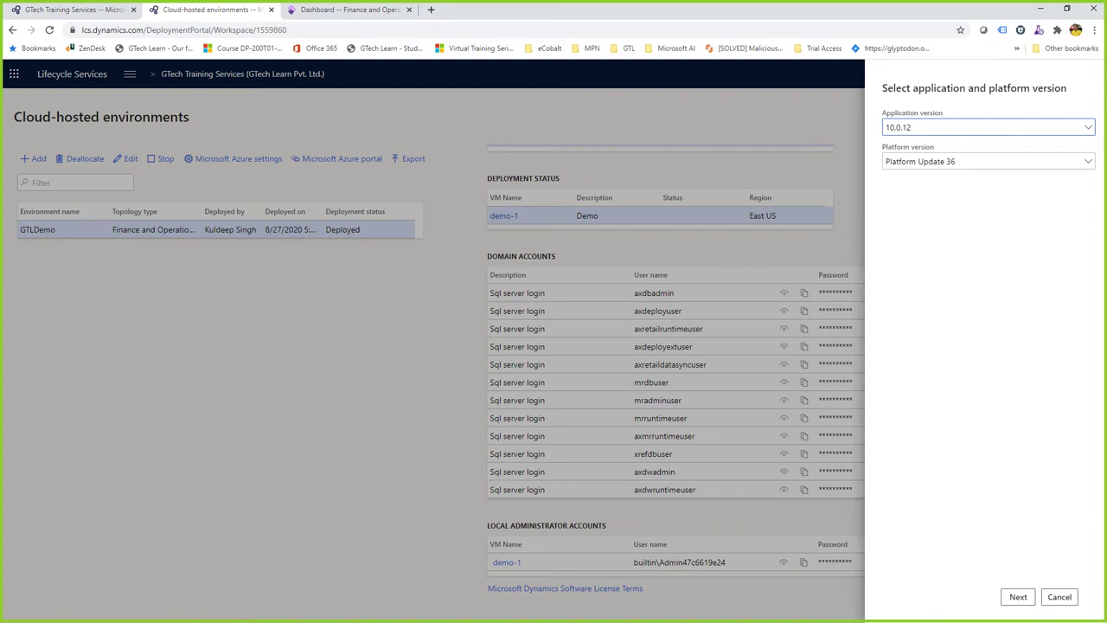
click(987, 127)
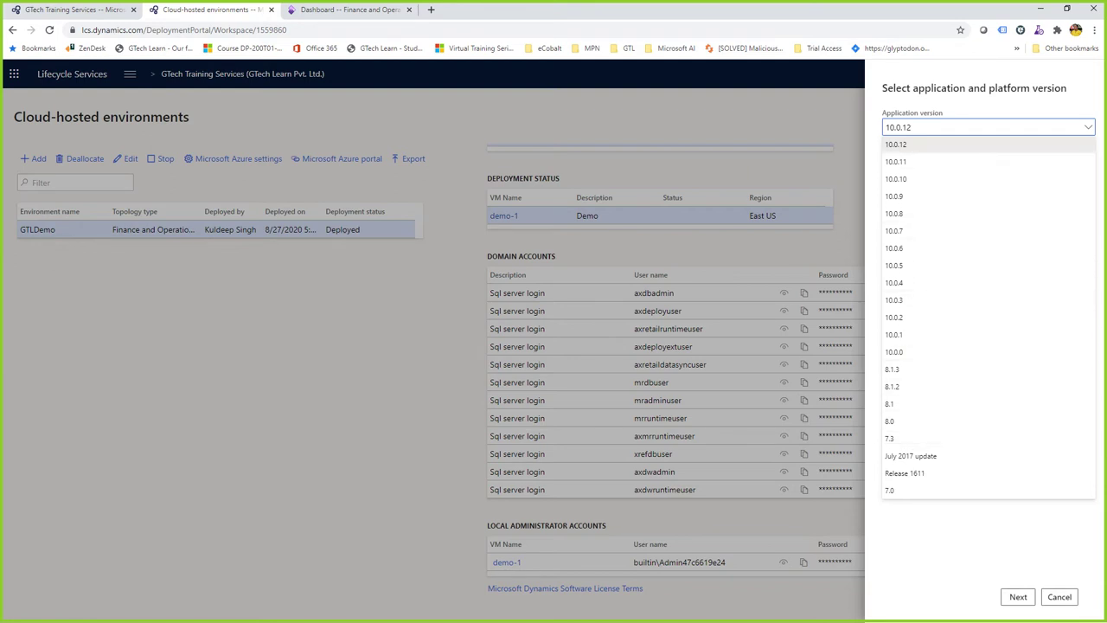
click(951, 144)
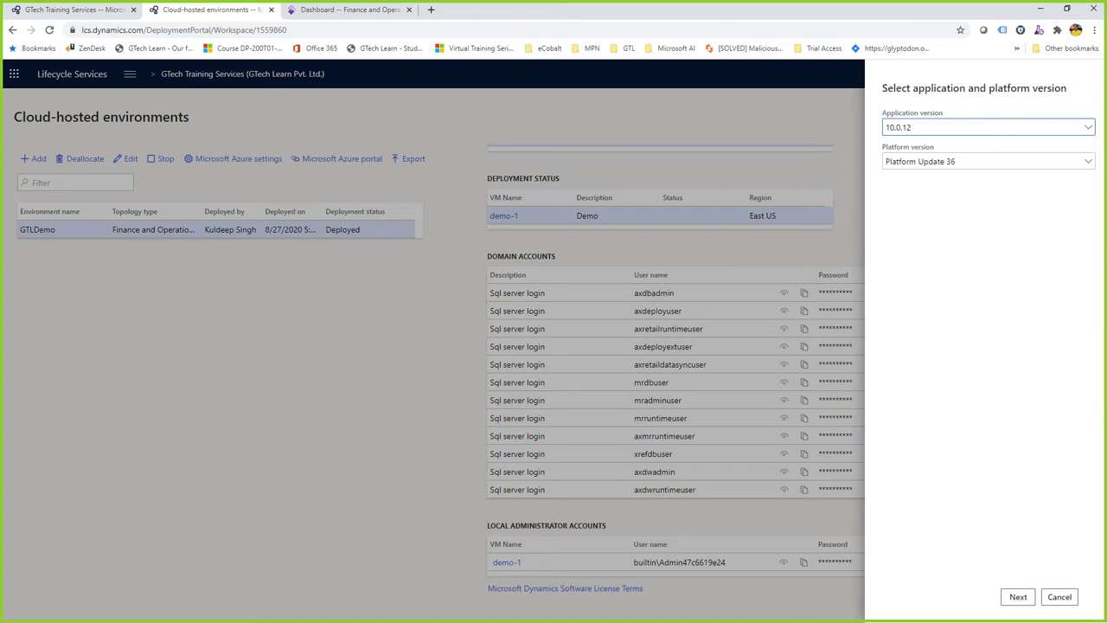
click(956, 161)
click(956, 178)
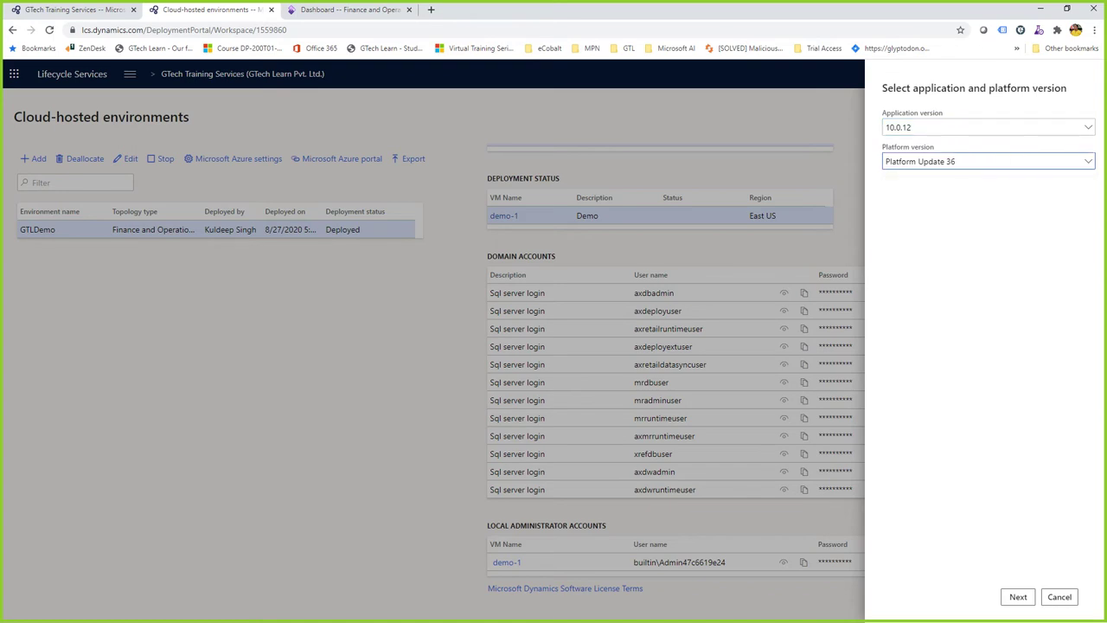
click(1018, 597)
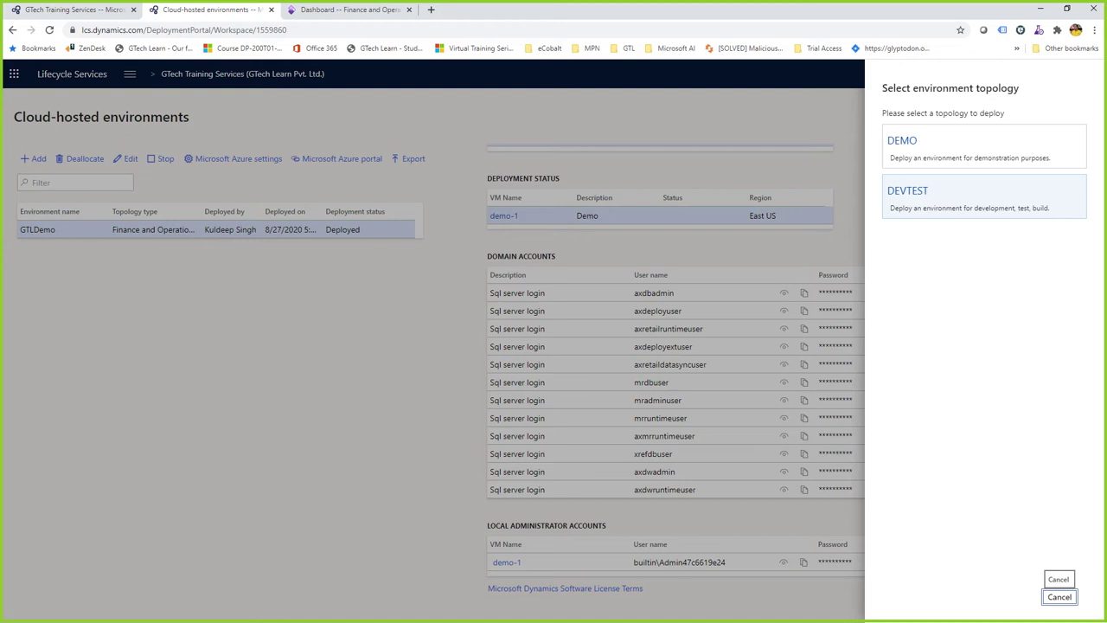
click(907, 190)
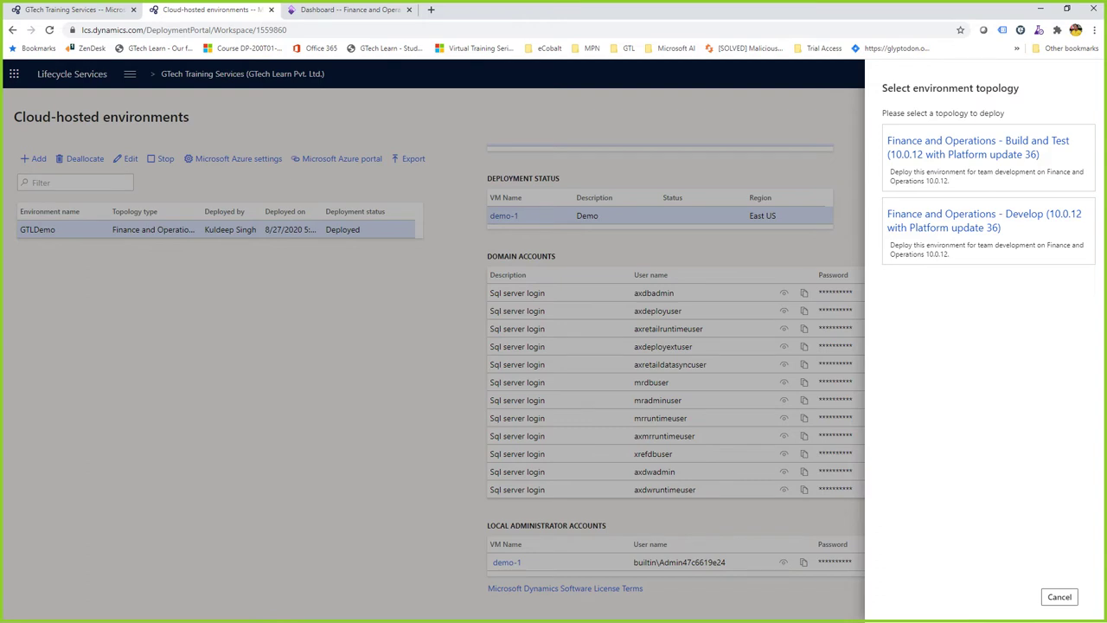
click(977, 147)
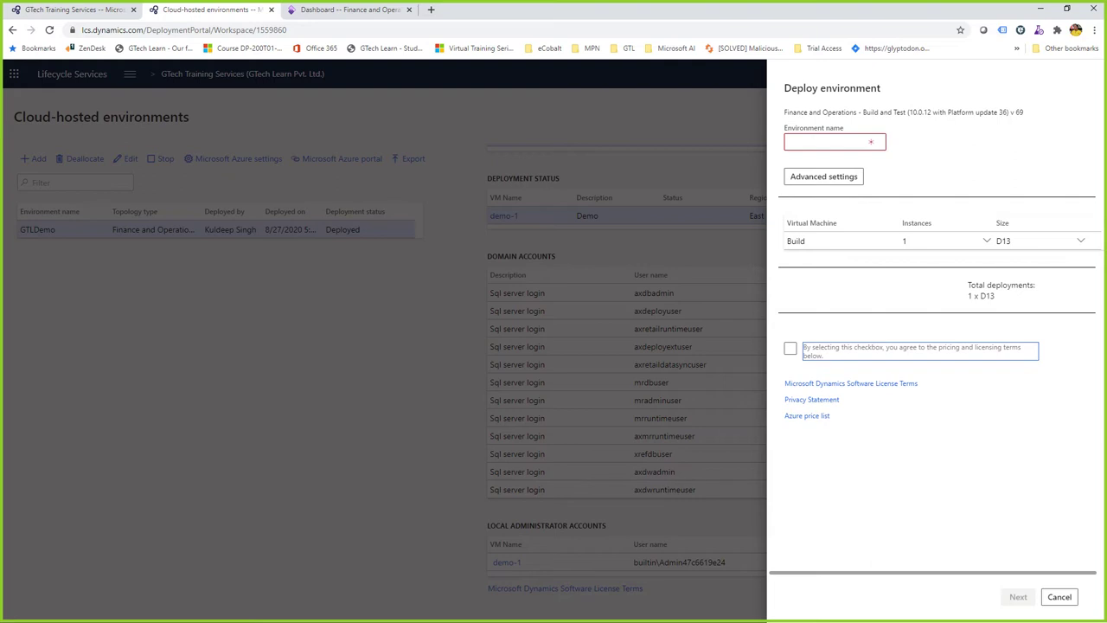
Name the environment in the deployment form D365Env08
click(830, 142)
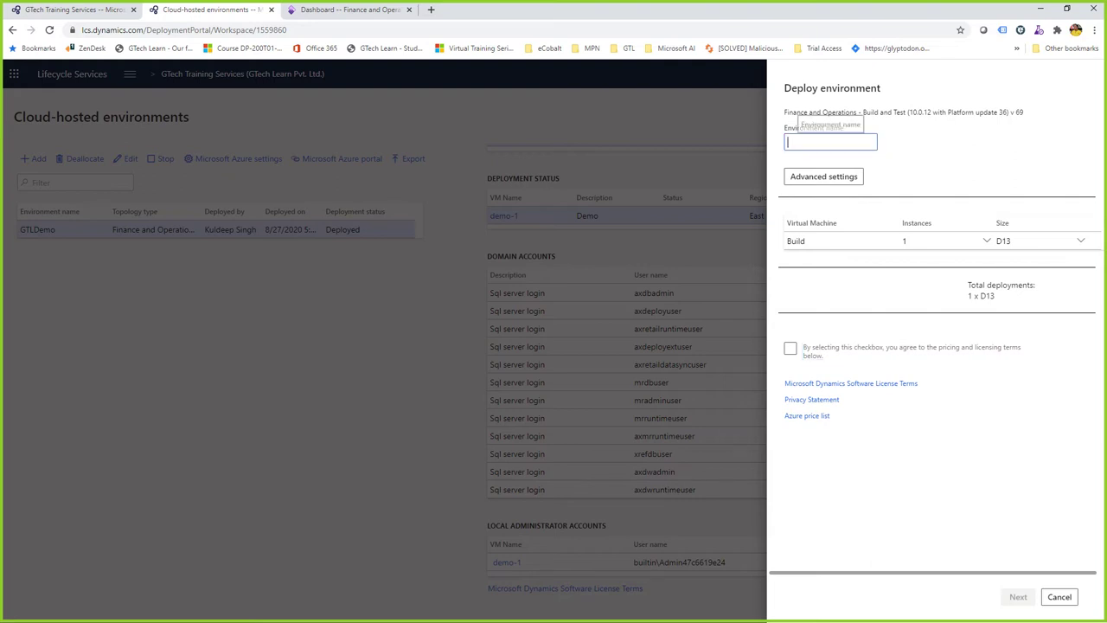
text(D)
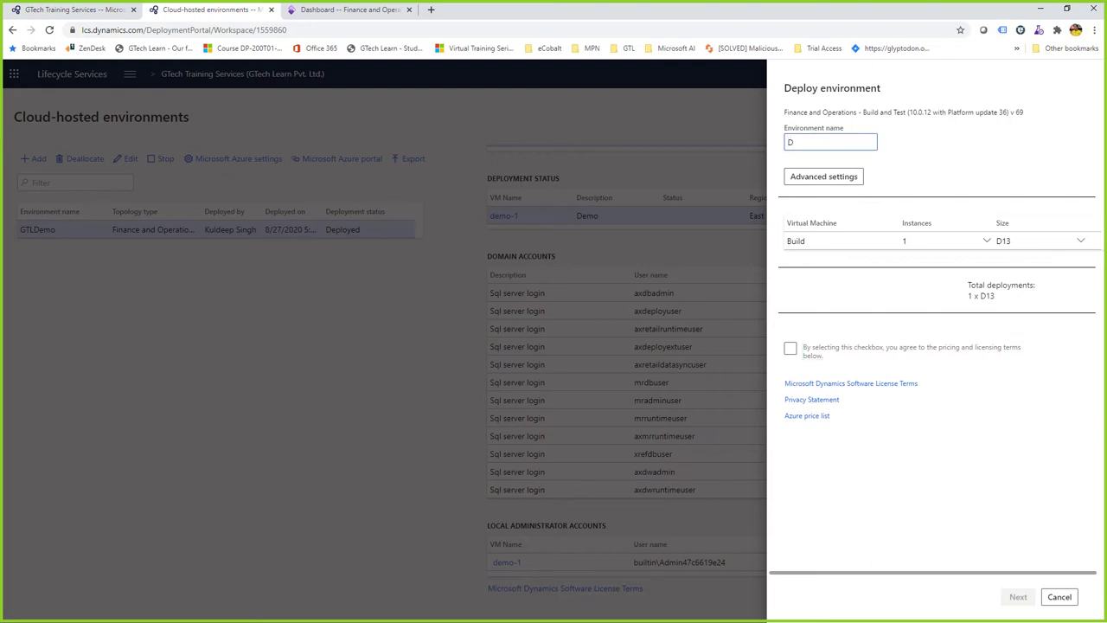
text(365Env08)
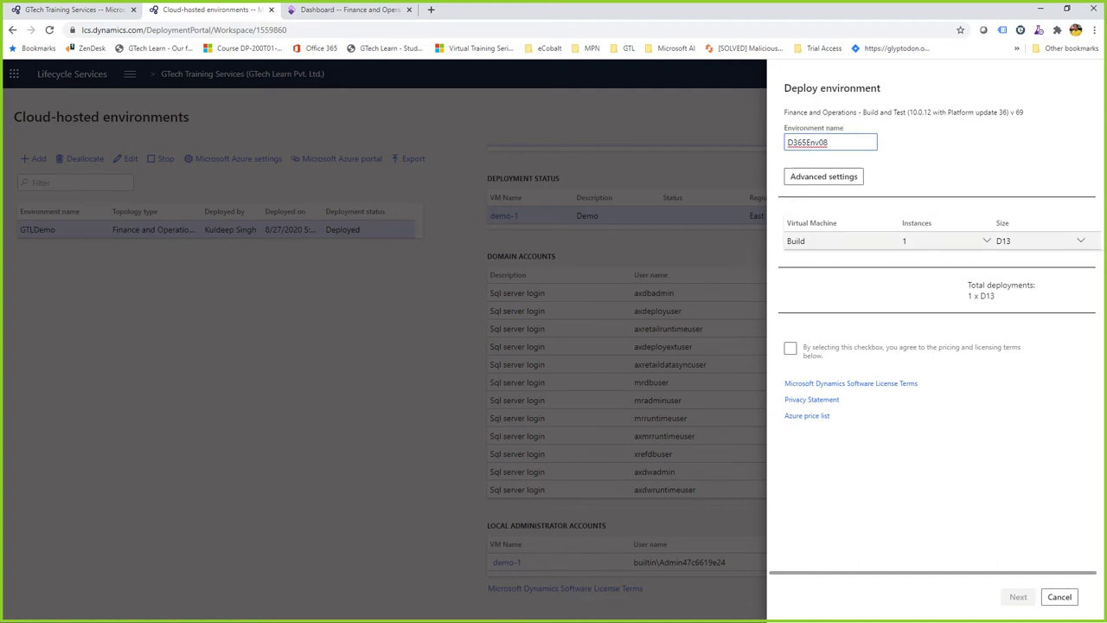
Set the Build virtual machine's size to A11 and agree to the pricing and licensing terms, closing the form without deploying
click(1040, 240)
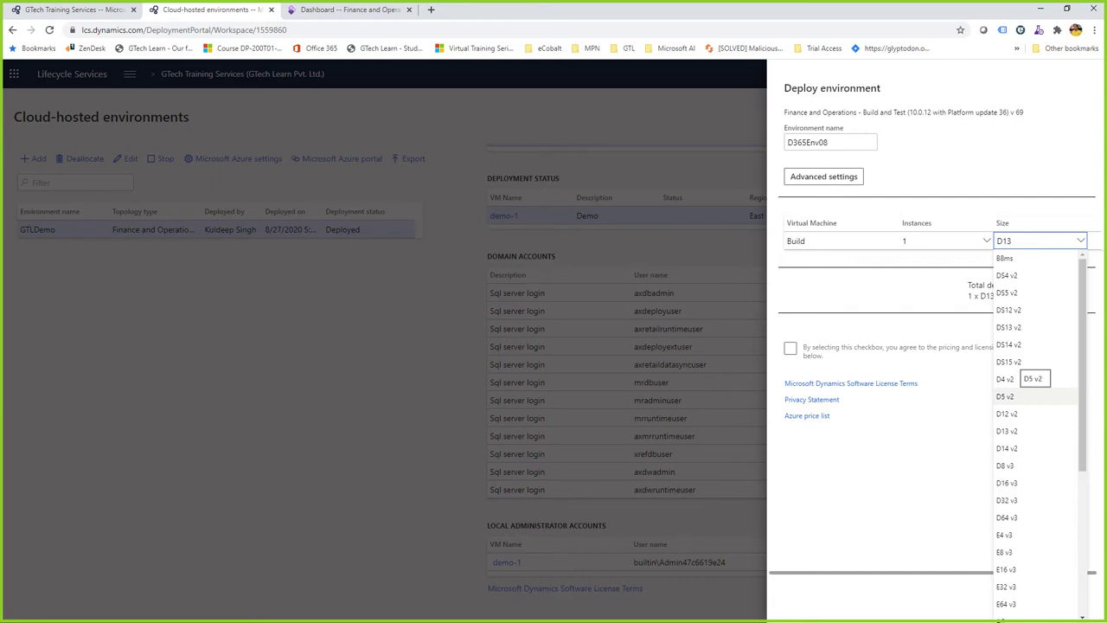
scroll(1038, 433, down, 3)
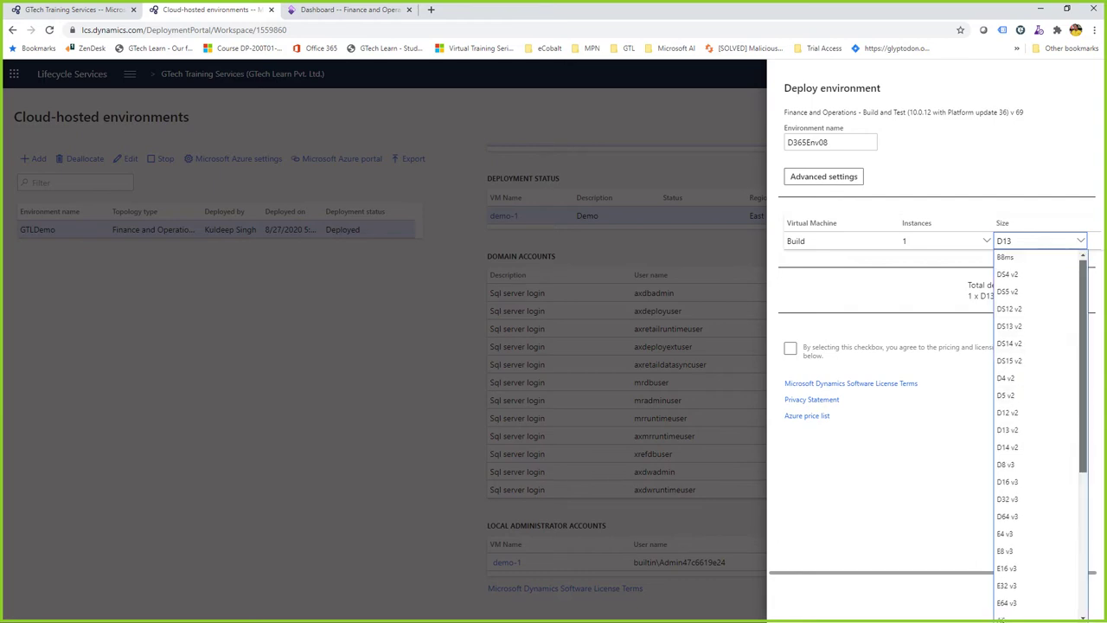
scroll(1038, 432, down, 1)
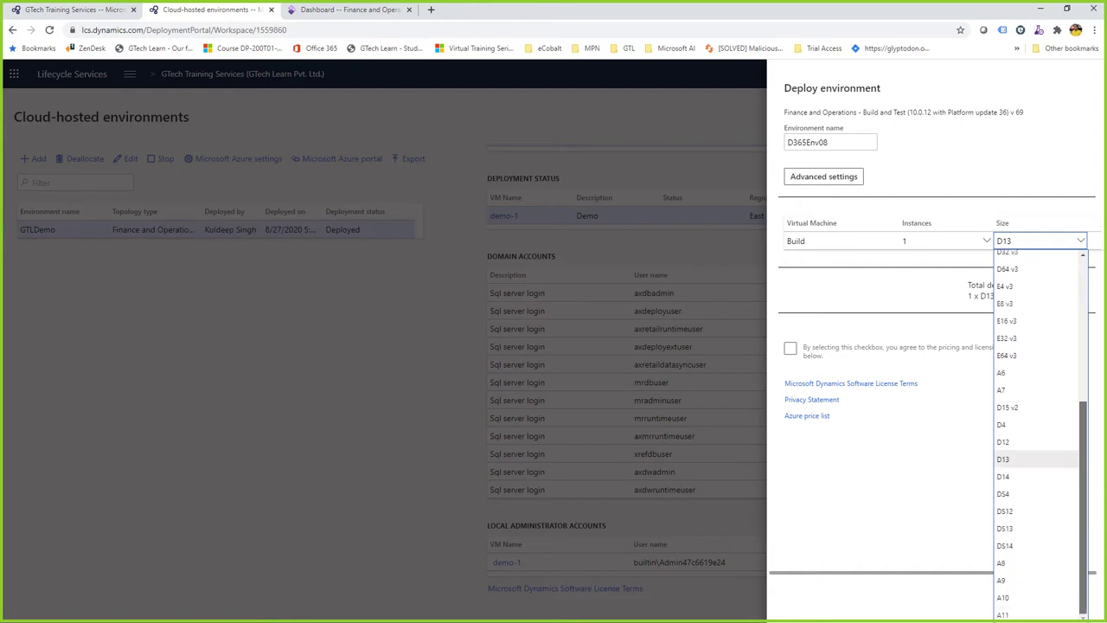
click(1035, 614)
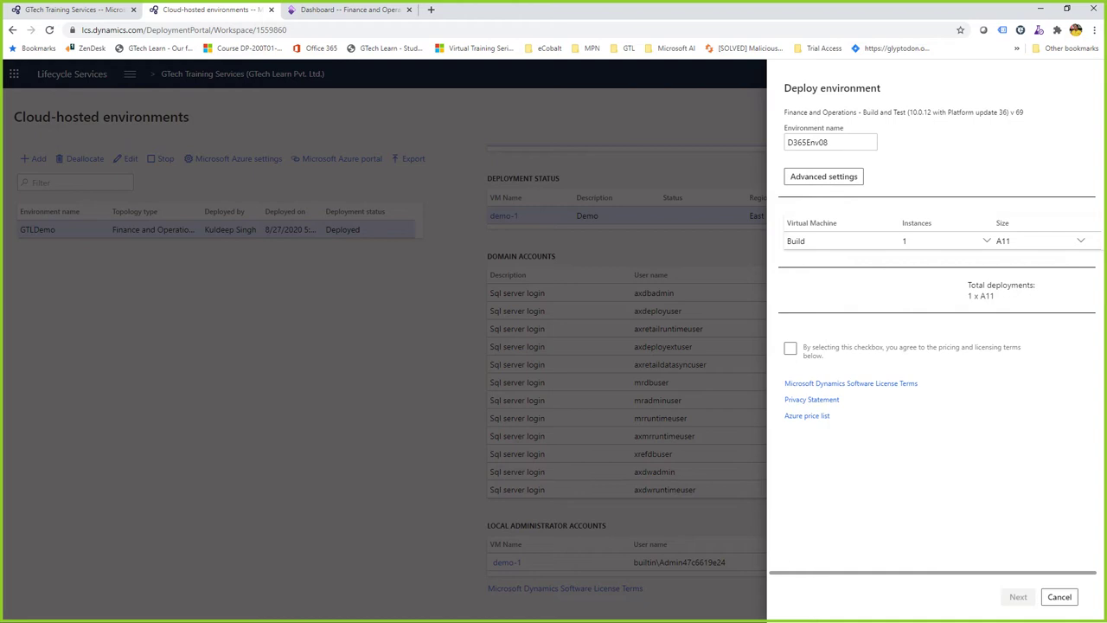
click(789, 348)
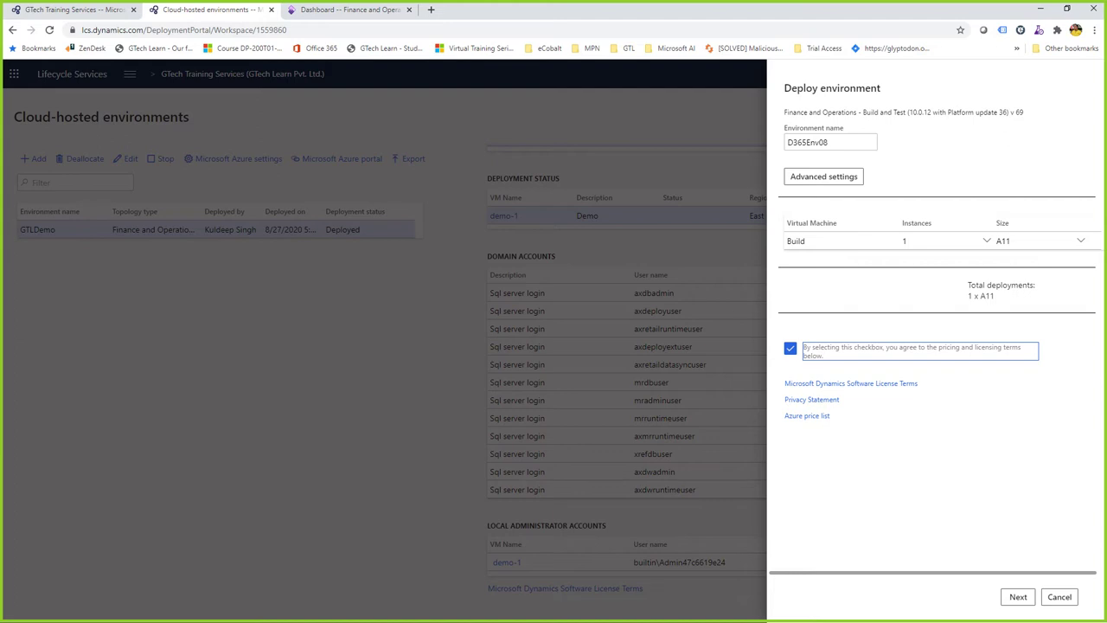
click(1060, 596)
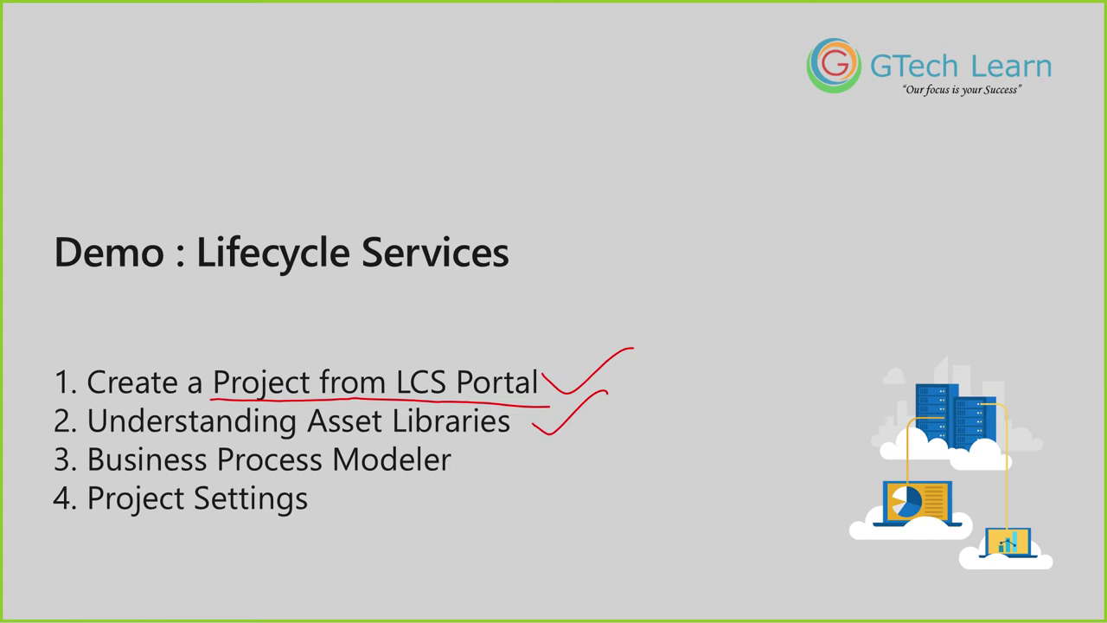
drag(86, 474, 484, 478)
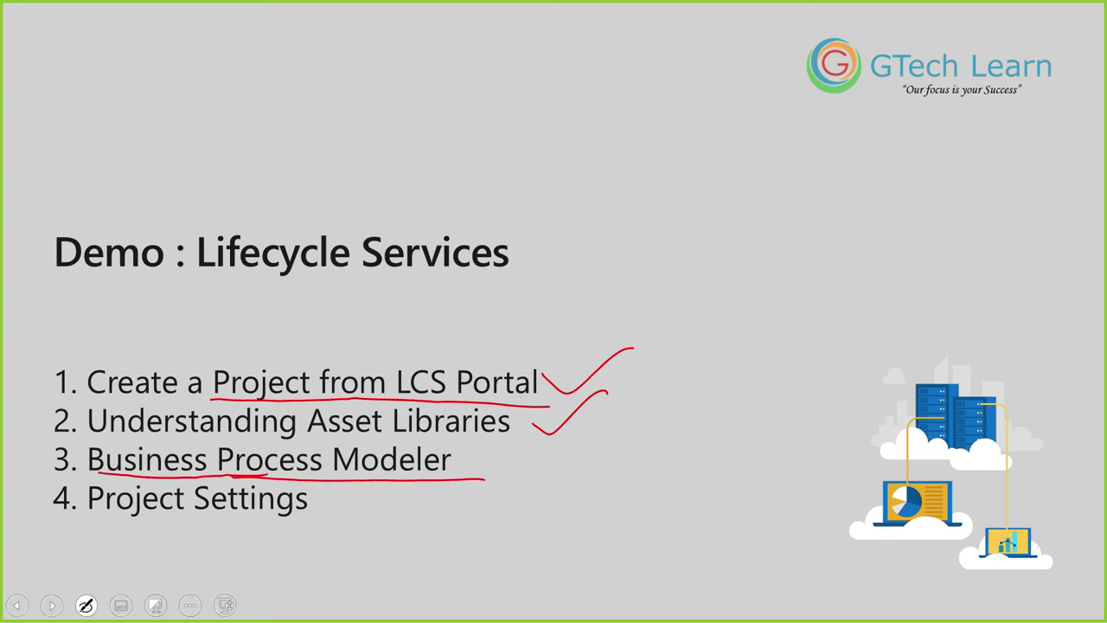
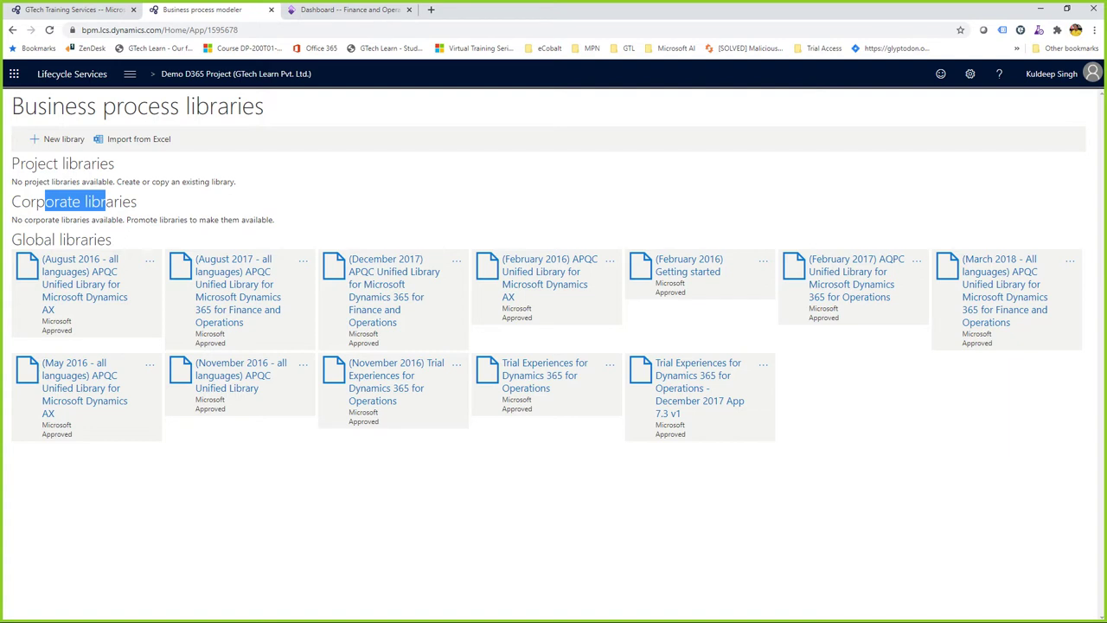
Create a new project library named GTL BPM 01 in the Demo D365 Project's business process libraries
drag(37, 163, 97, 164)
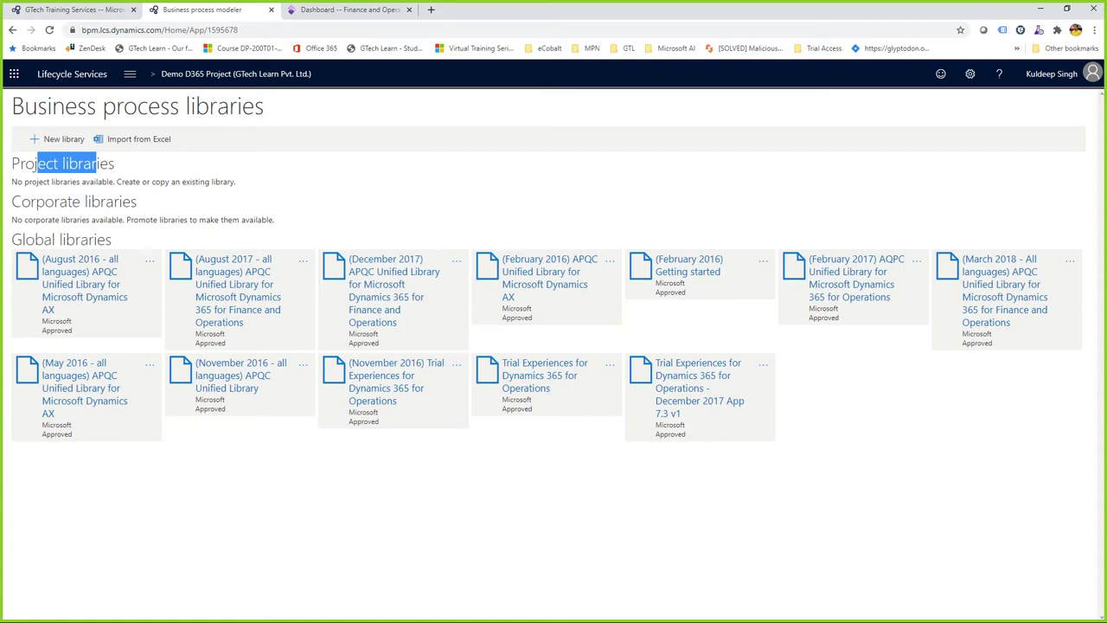
click(96, 164)
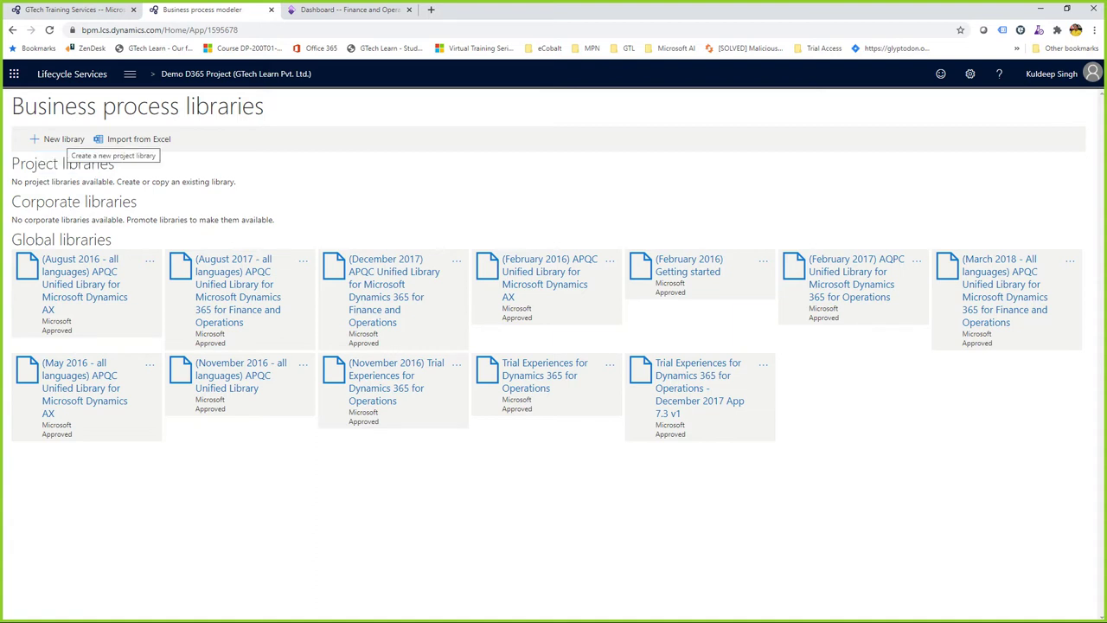
click(61, 138)
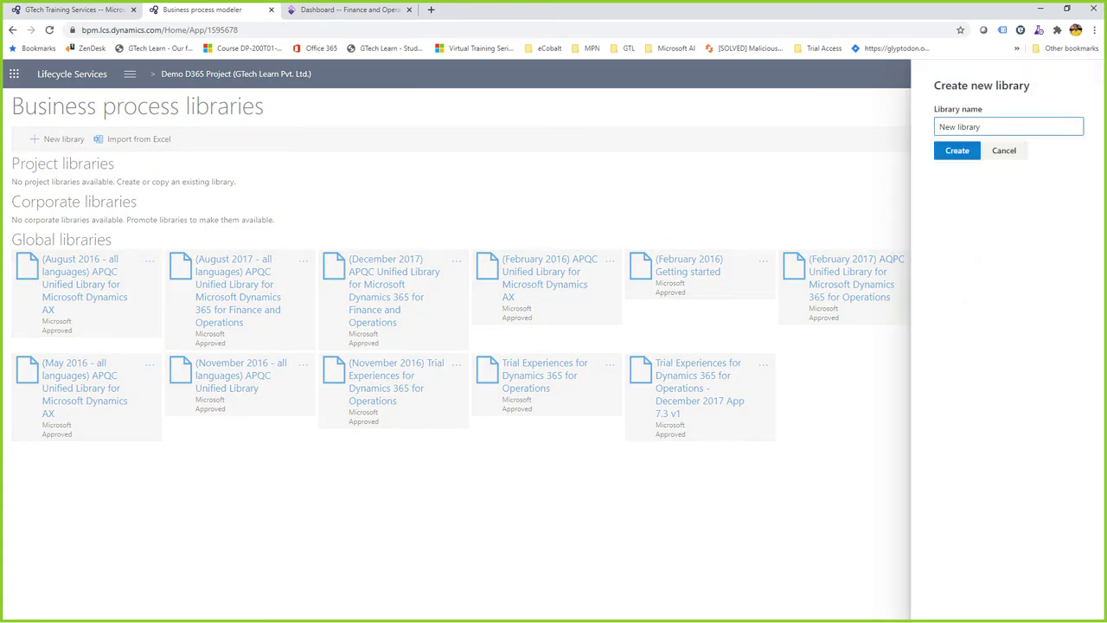
key(ctrl+a)
text(GTL PR)
key(BackSpace)
text(BPM 01)
key(Return)
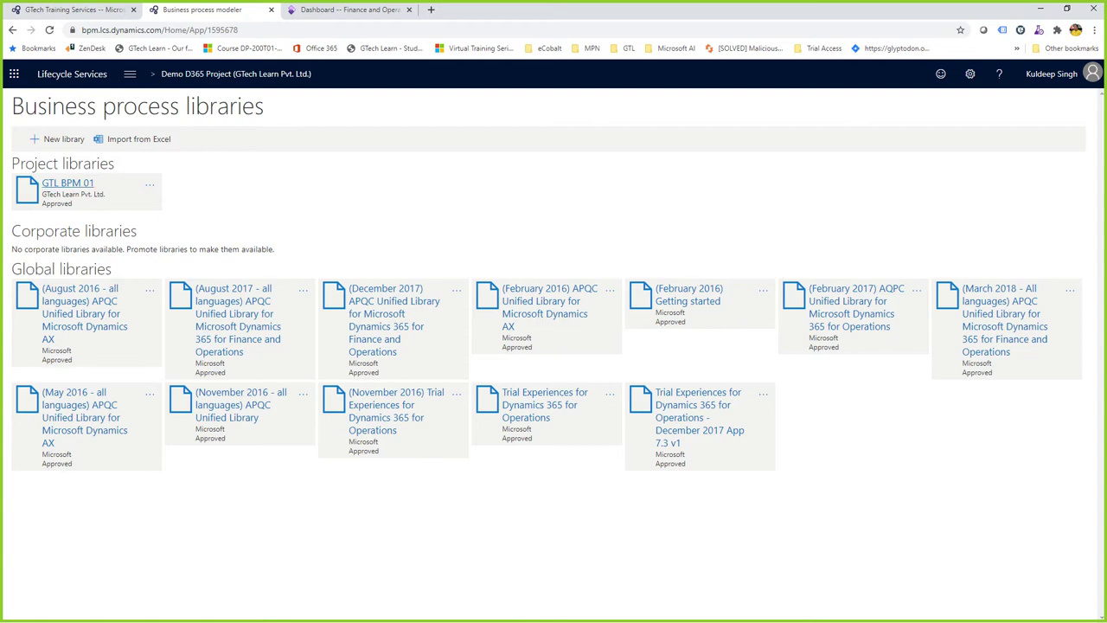
Open the GTL BPM 01 library to examine its sample processes, and return to the list of business process libraries
click(69, 183)
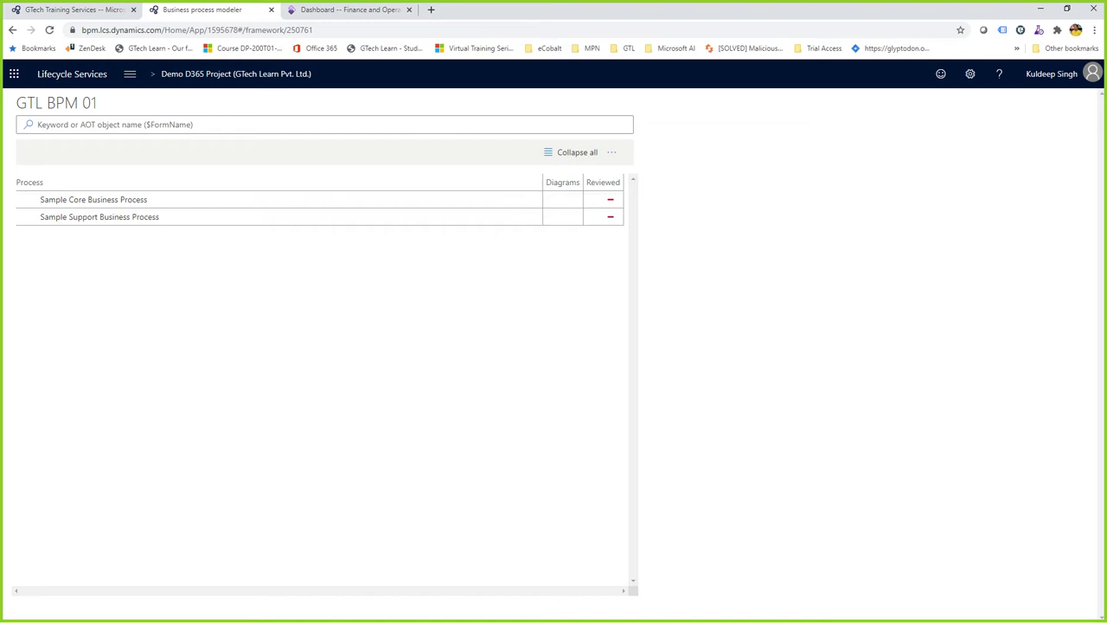
click(611, 152)
click(611, 152)
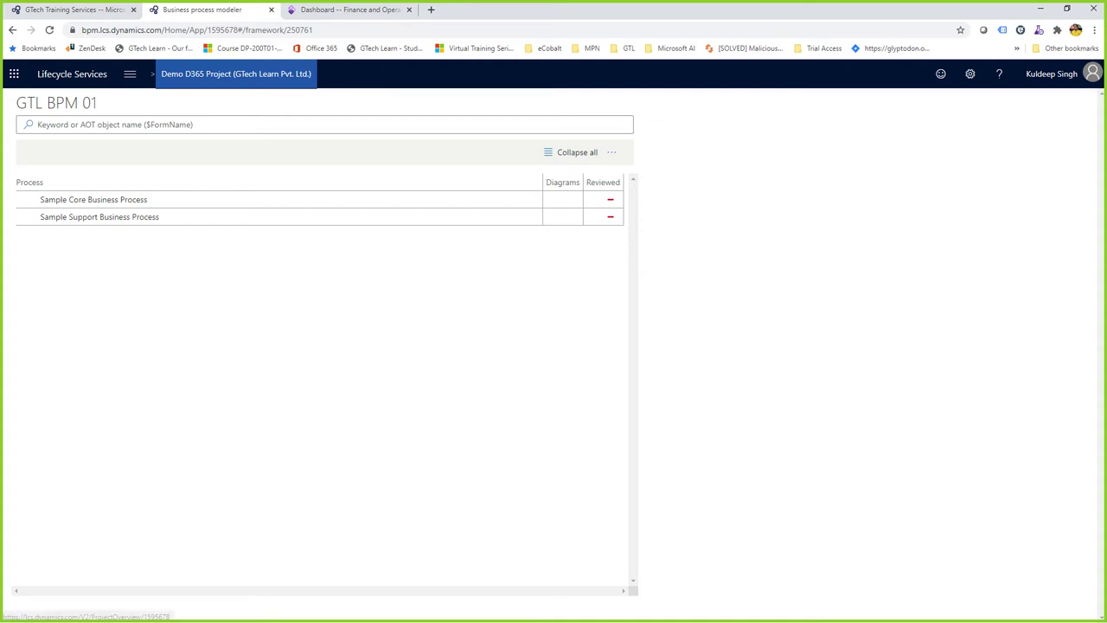
click(130, 74)
click(173, 102)
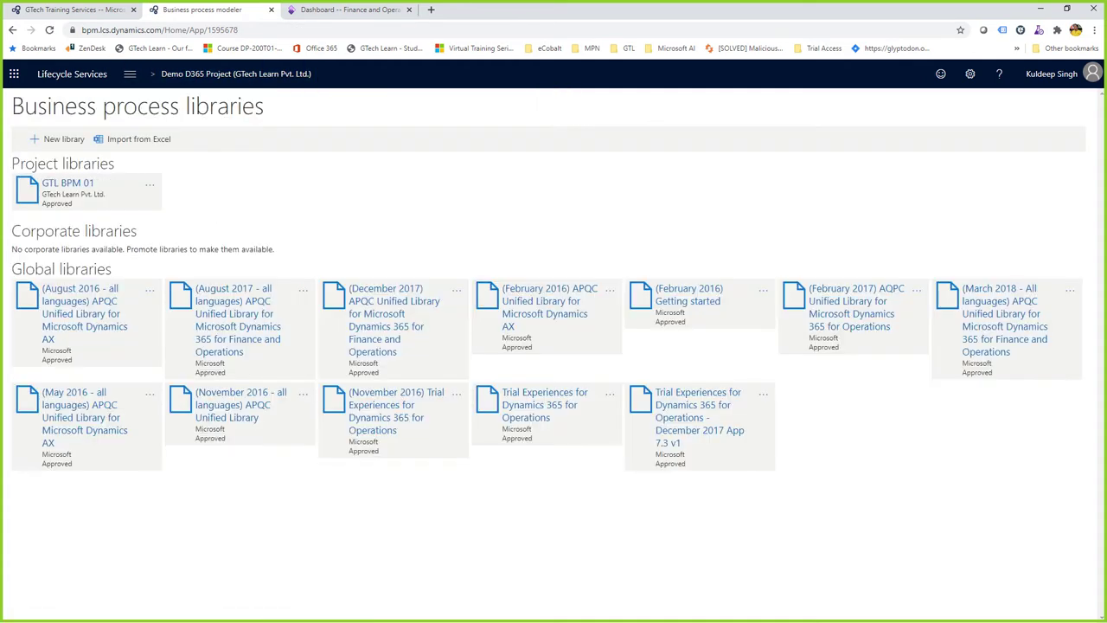
Show the editable name and description of the GTL BPM 01 library and close them without saving
click(150, 185)
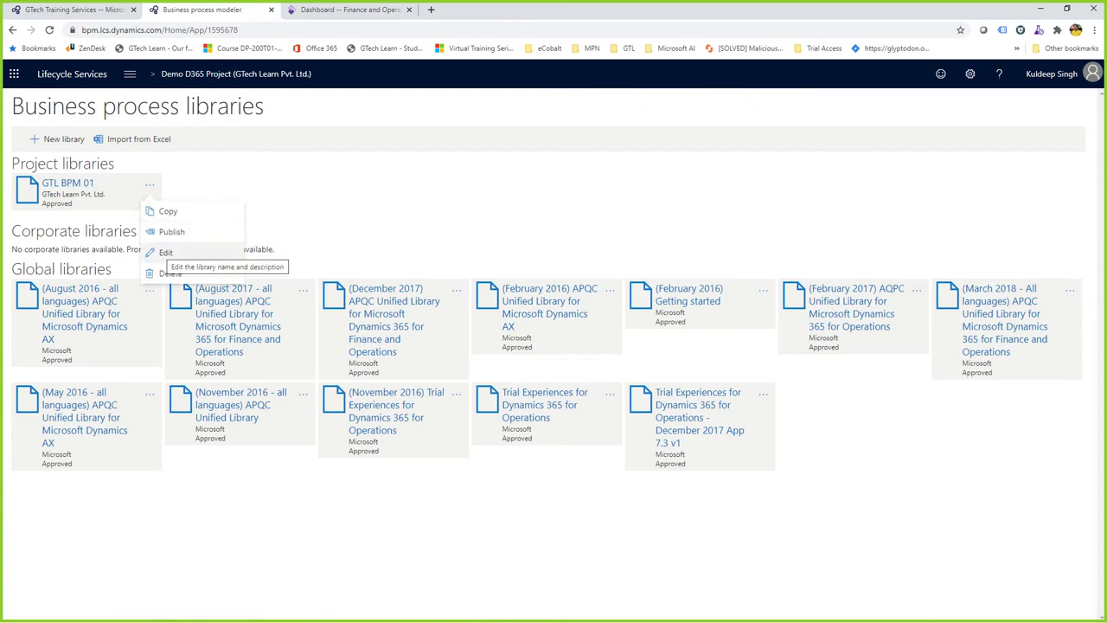
click(164, 253)
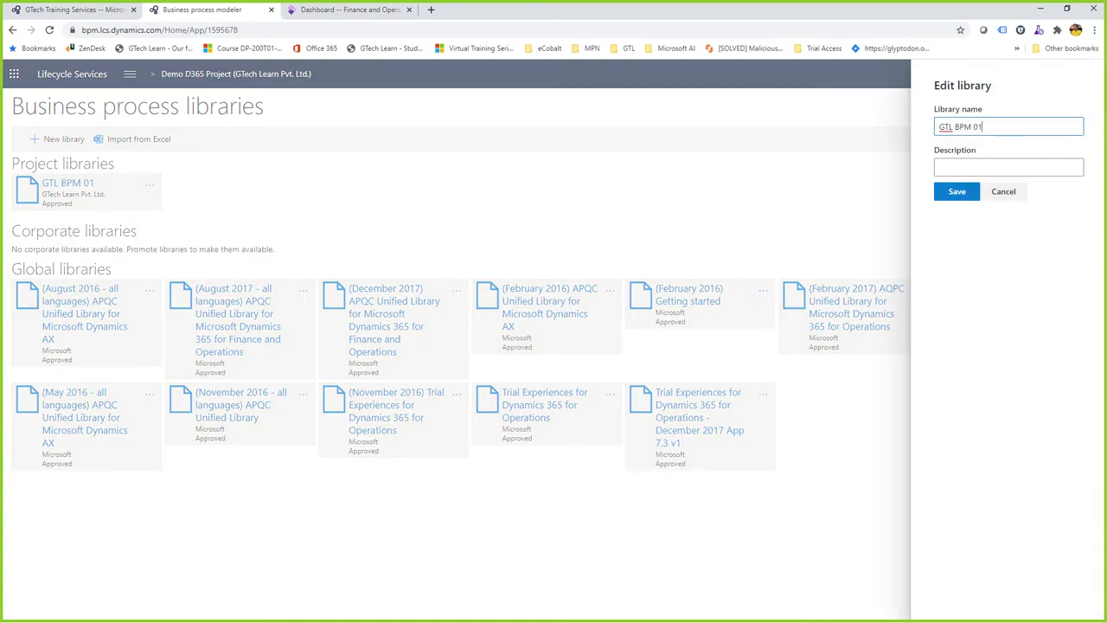
key(Escape)
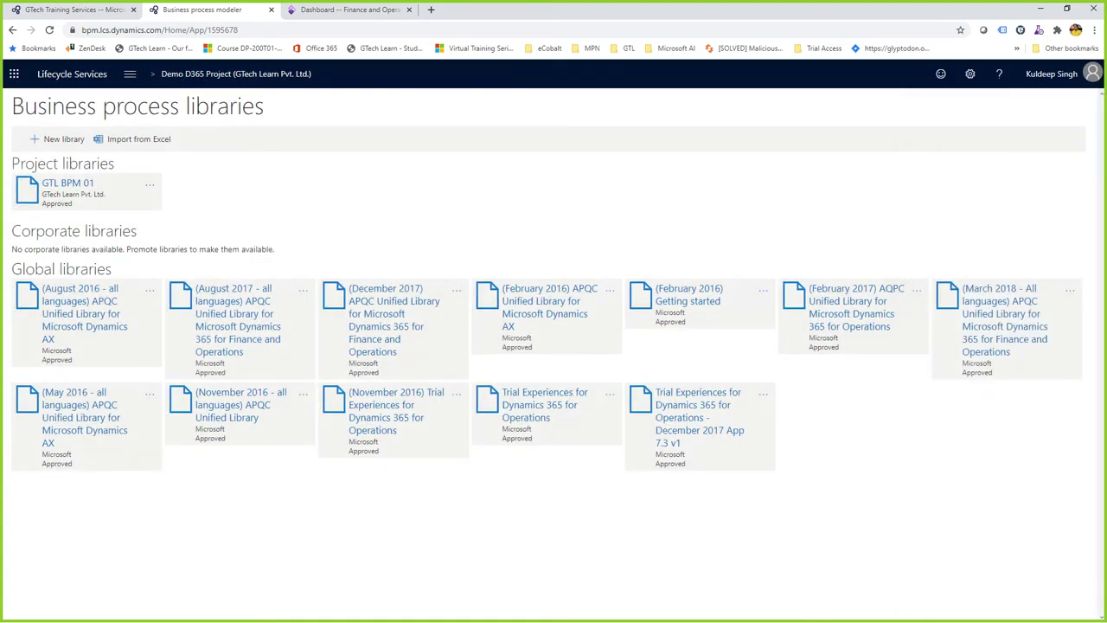
Copy the March 2018 APQC Unified Library for Finance and Operations into the project libraries as ABC Inc. BPM
click(150, 184)
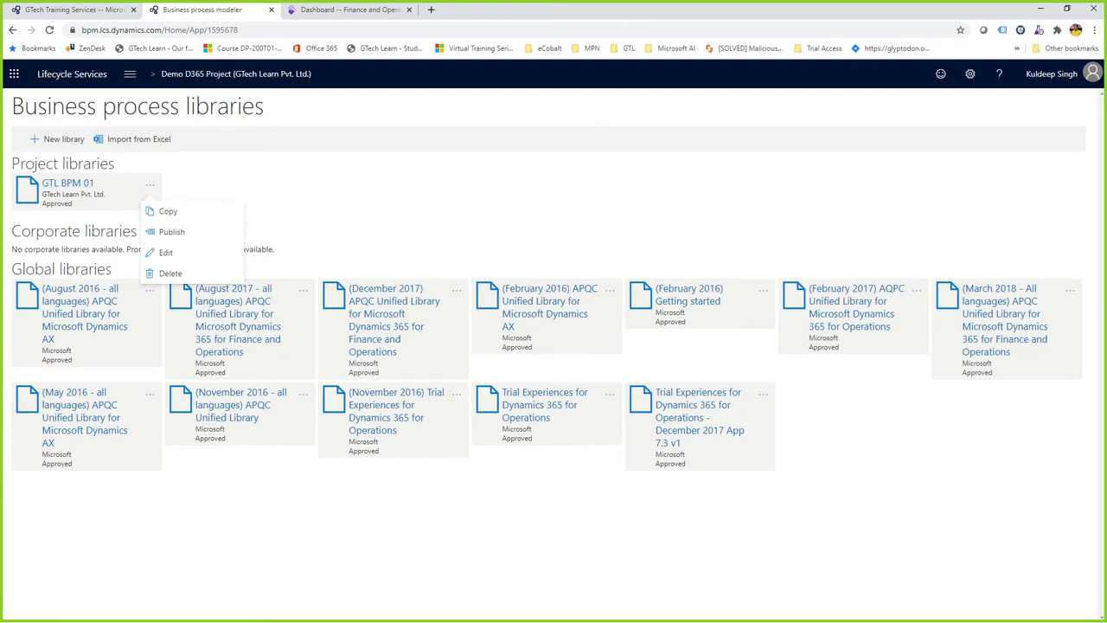
key(Escape)
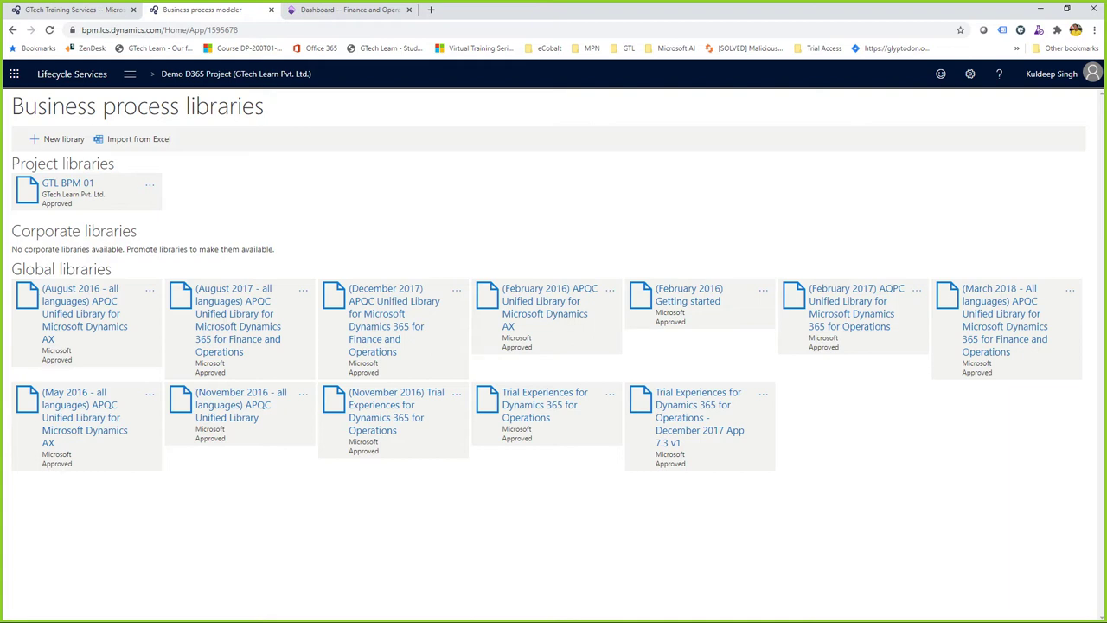
click(1070, 290)
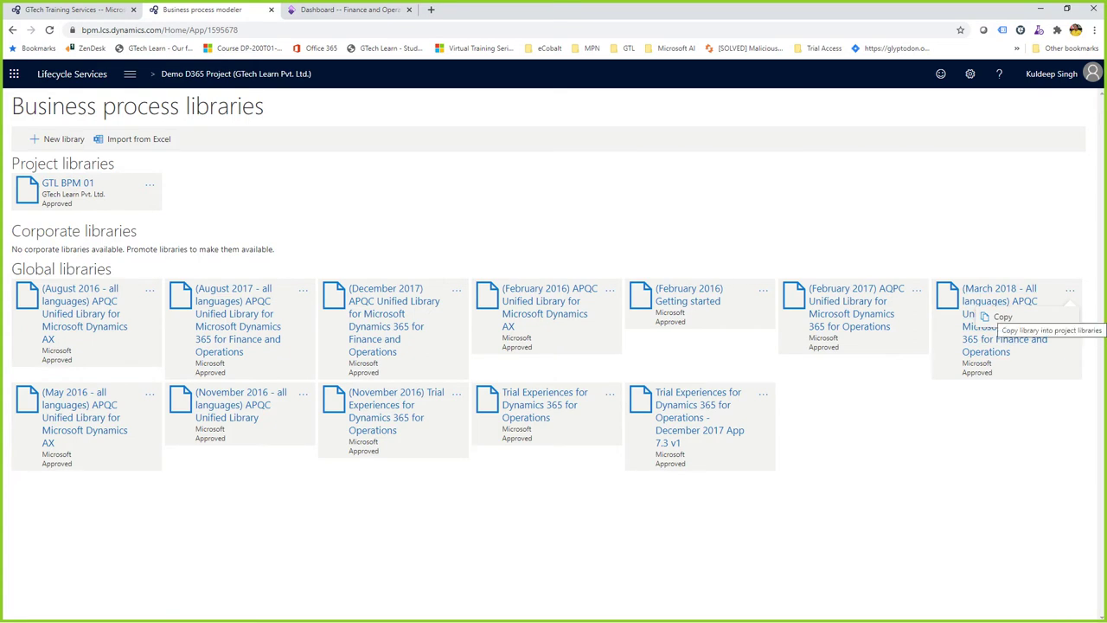
click(999, 318)
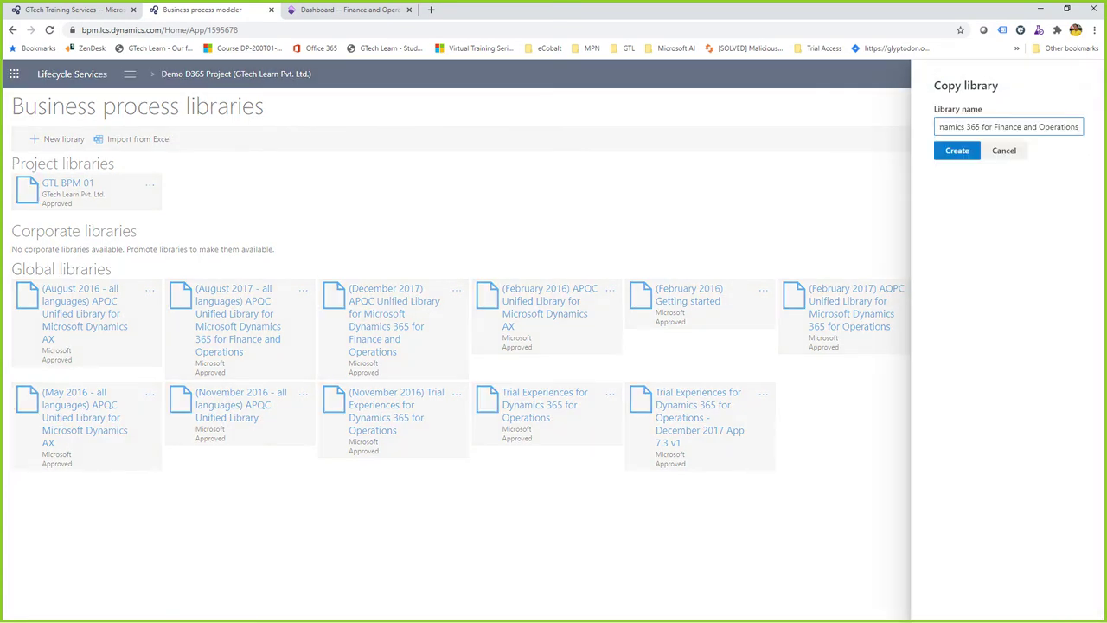
key(ctrl+a)
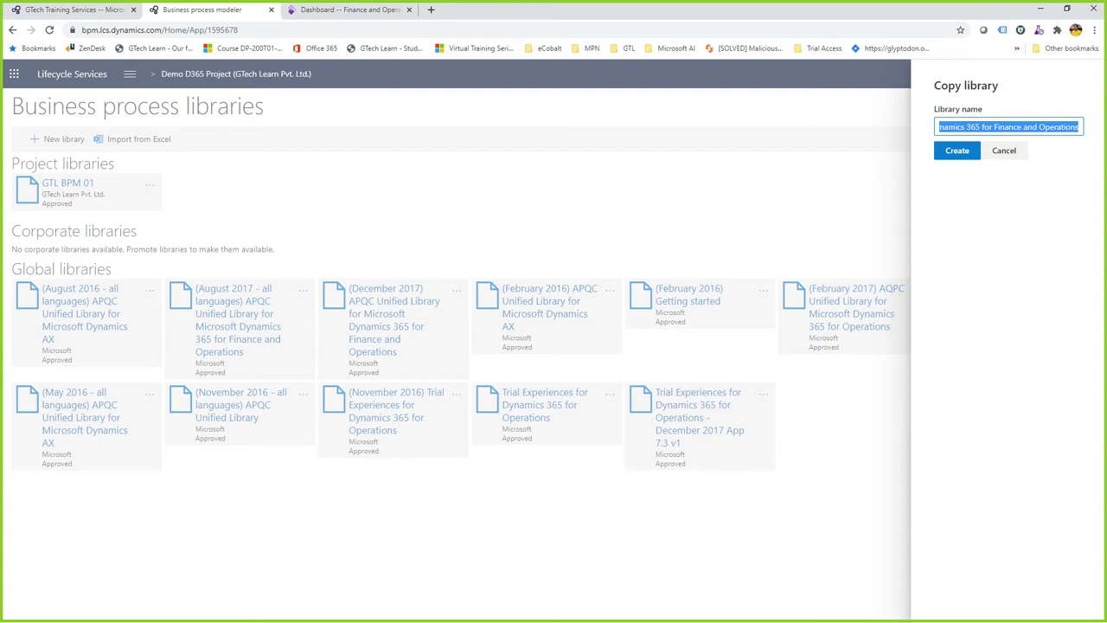
text(ABC)
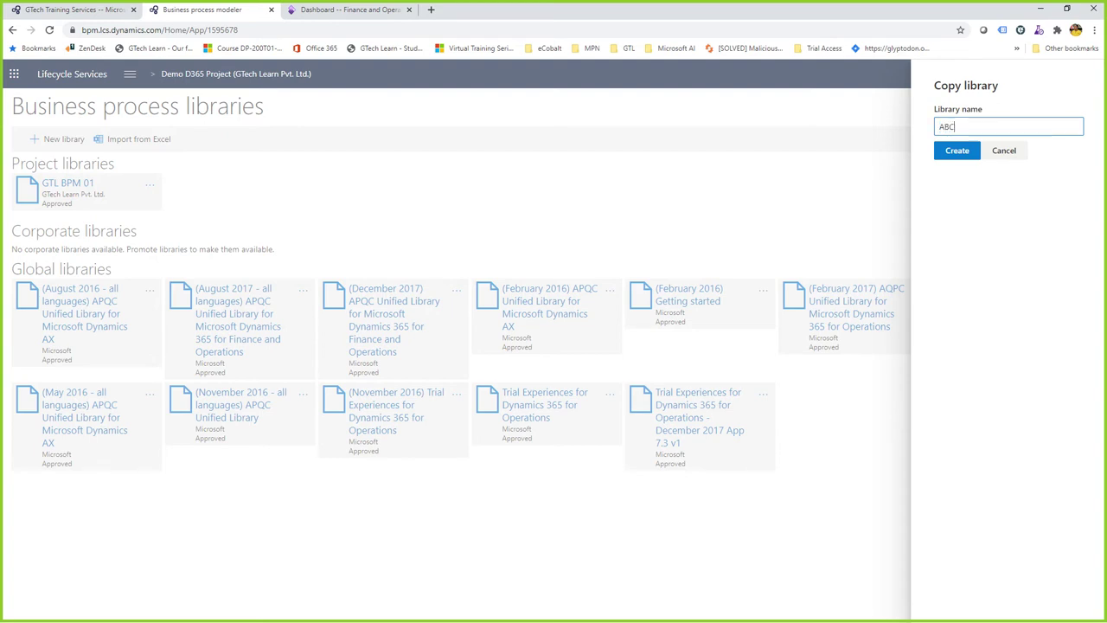
text( Inc. BPM)
key(Return)
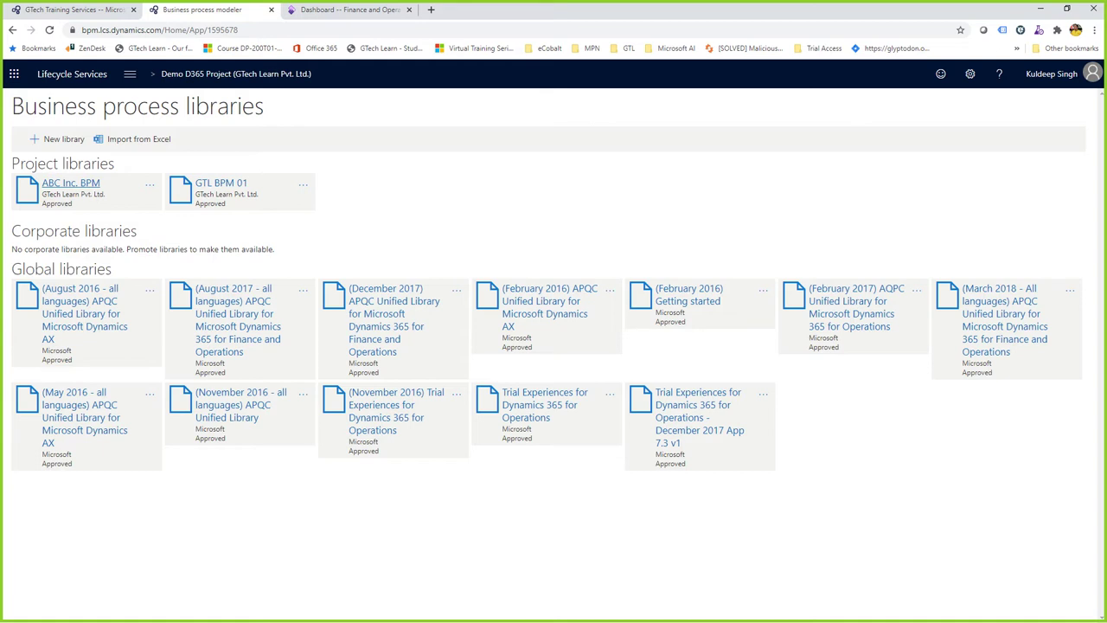
Open the ABC Inc. BPM library, and bring up the business process libraries of the GTech Training Services project
click(71, 183)
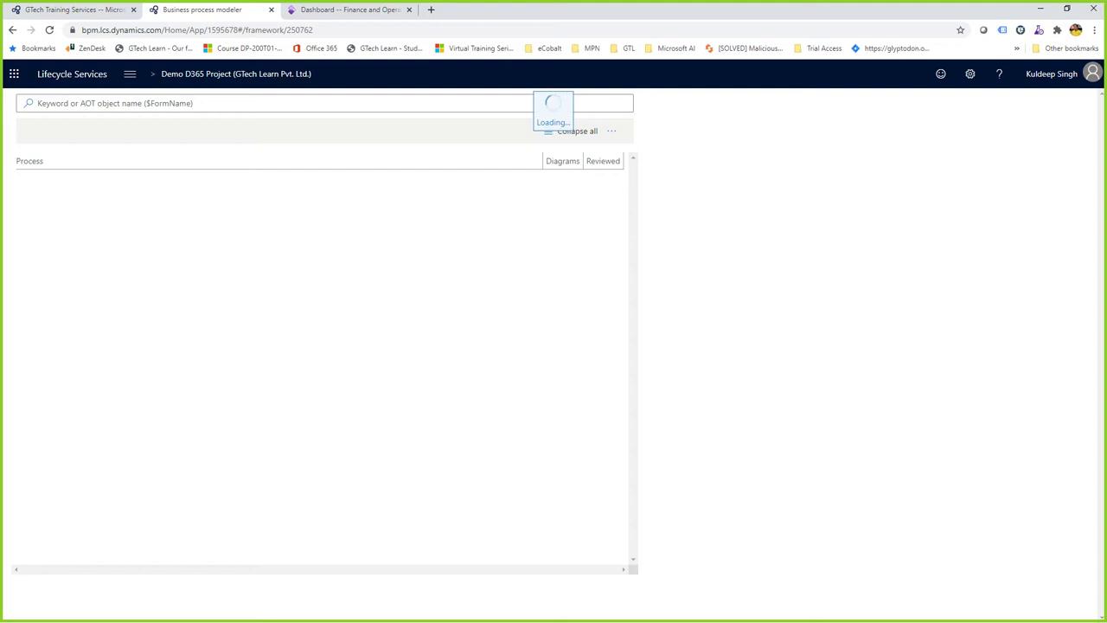
key(ctrl+shift+Tab)
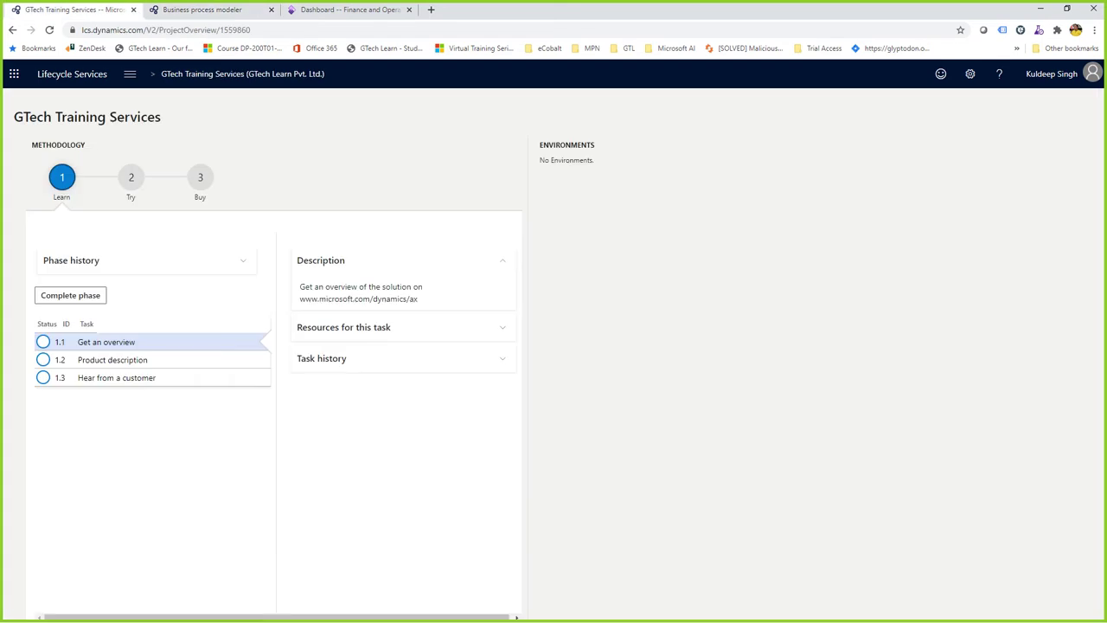
click(130, 73)
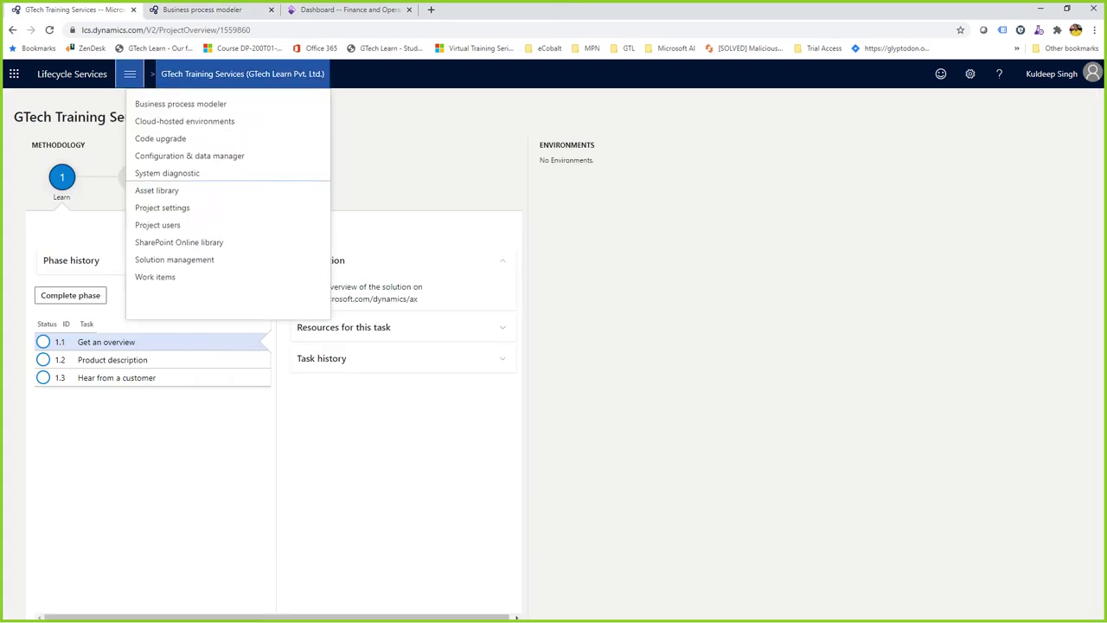
click(180, 104)
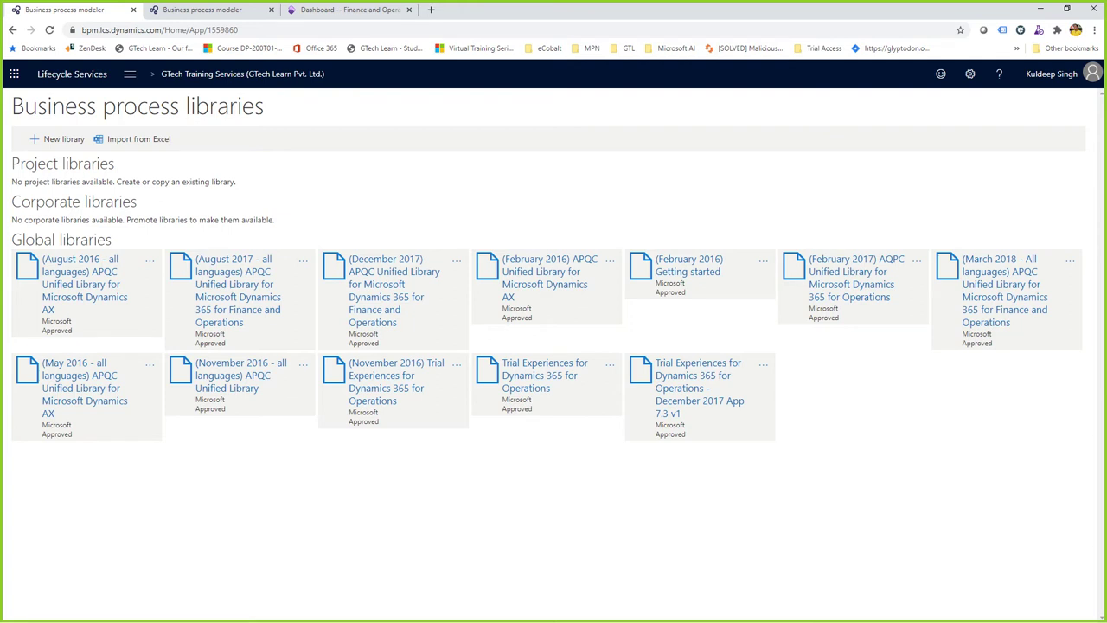
Return to the ABC Inc. BPM library and expand Deliver products and services through Manage suppliers down to Approve vendors for products
click(211, 10)
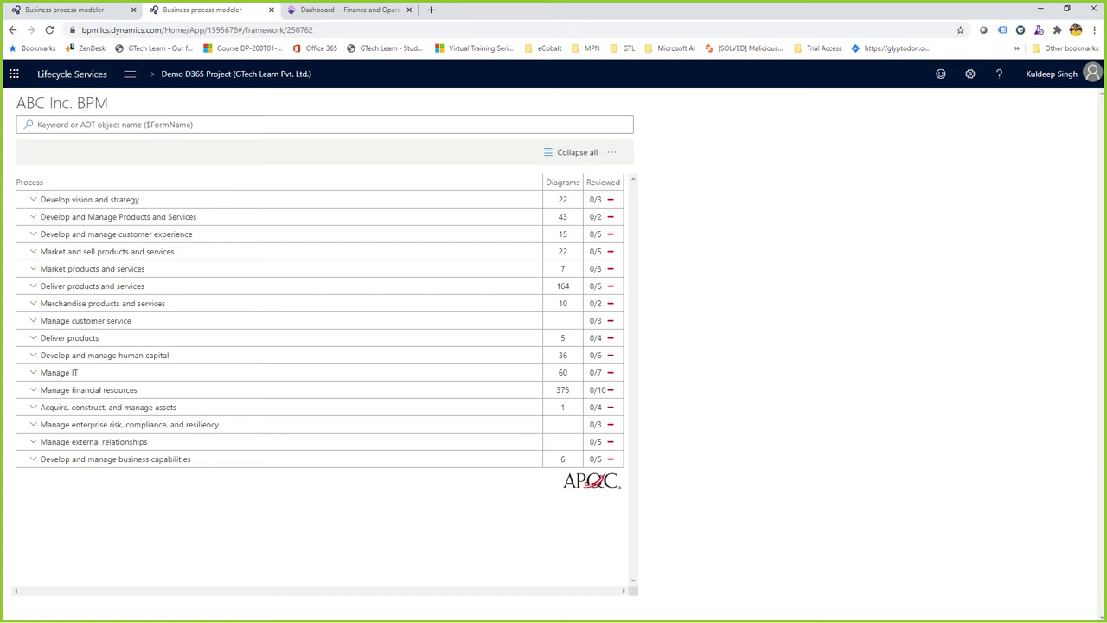
drag(108, 102, 26, 102)
click(26, 102)
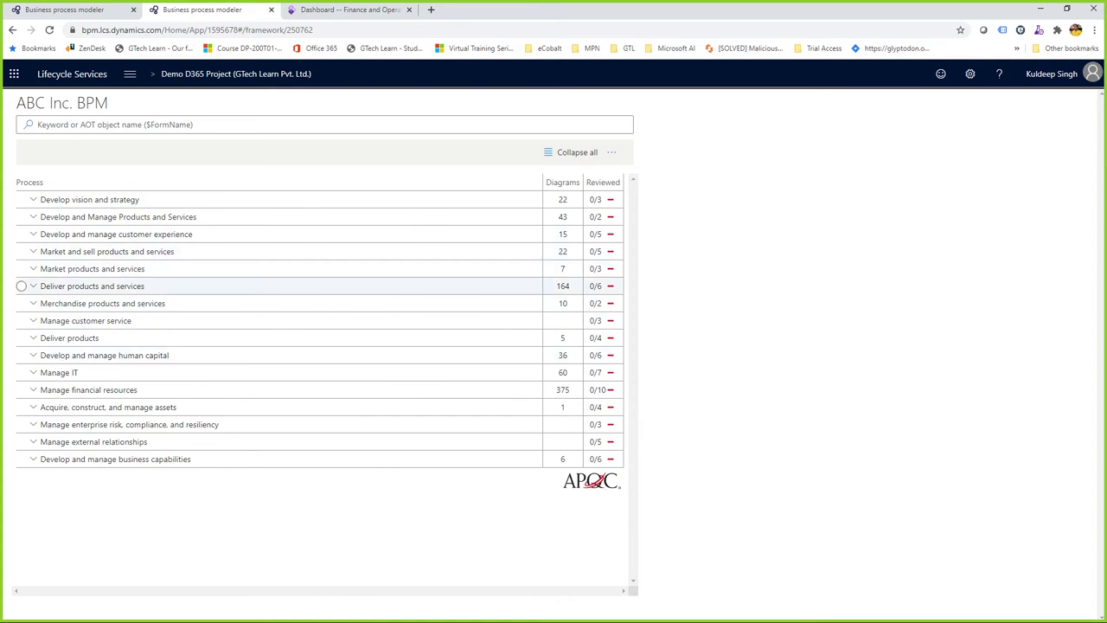
click(33, 286)
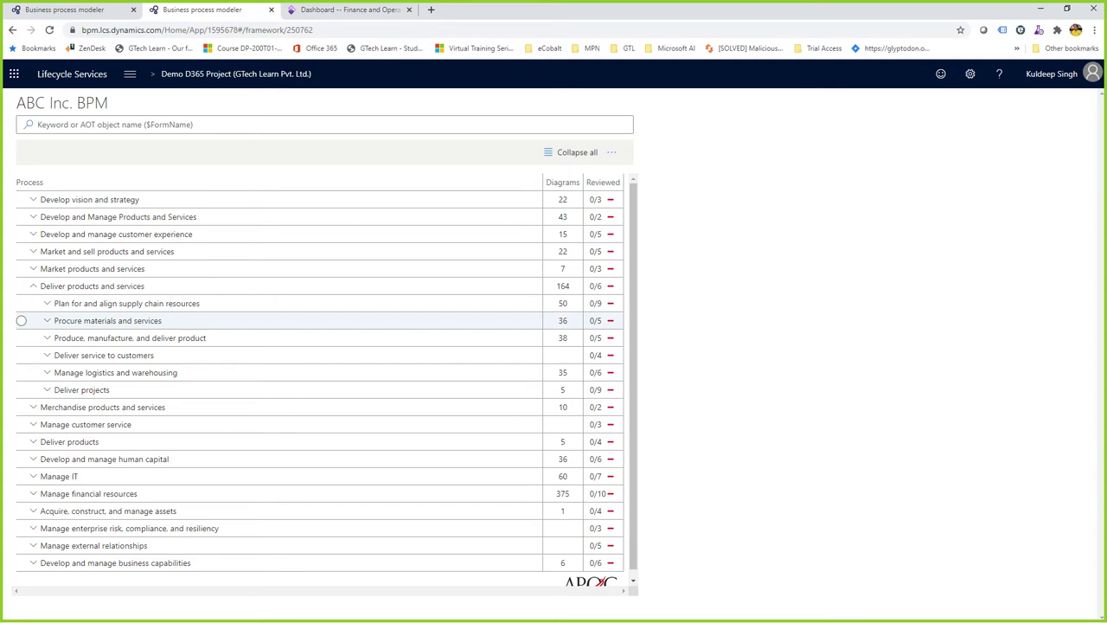
click(47, 320)
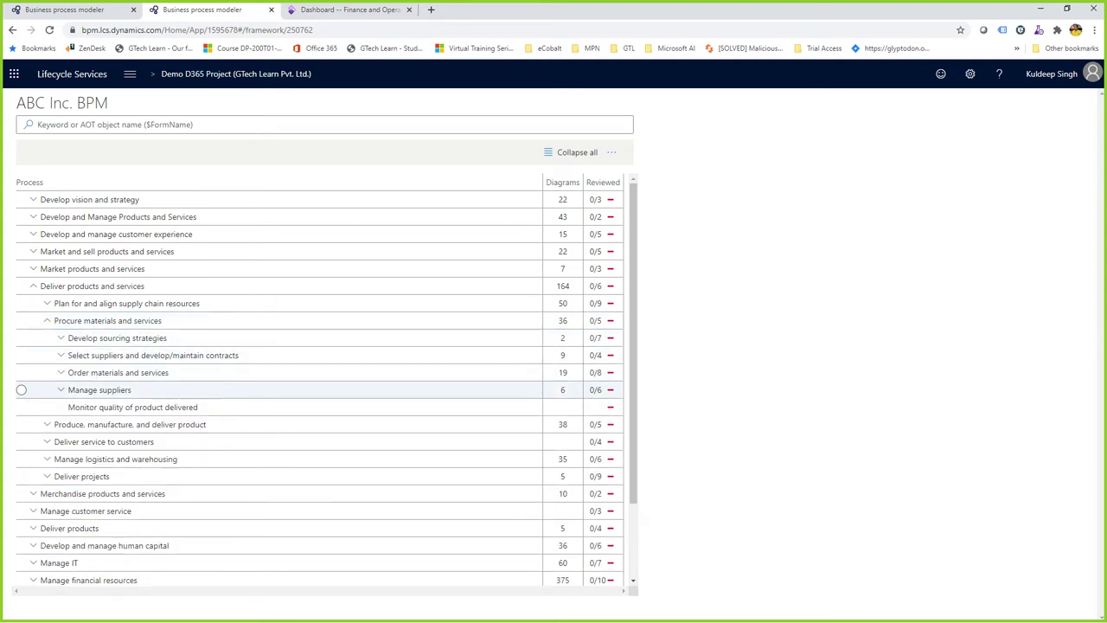
click(61, 389)
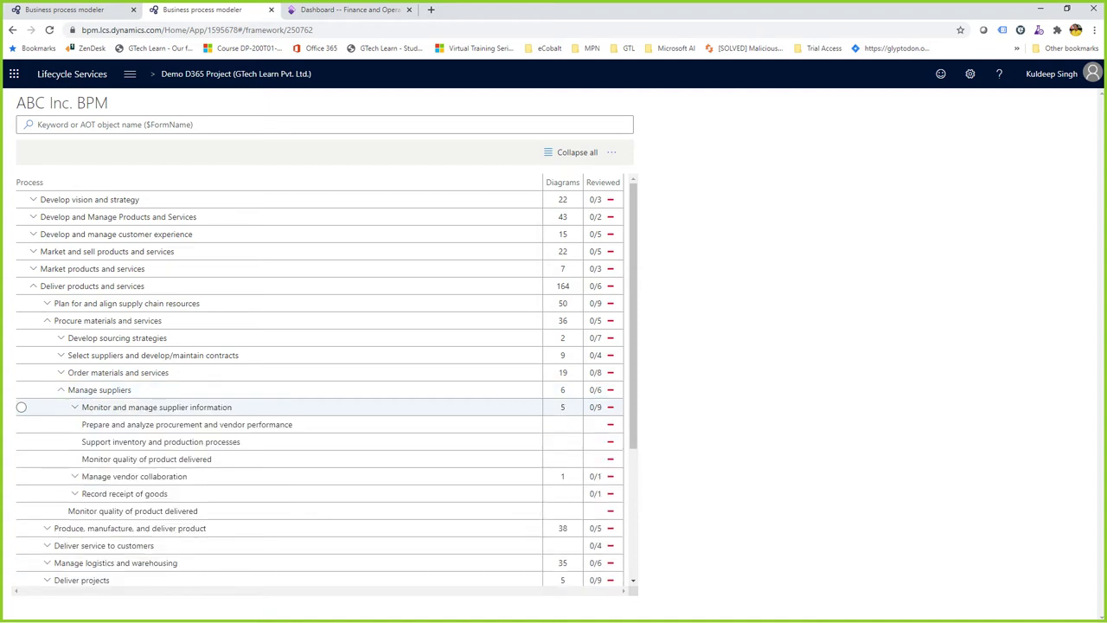
click(75, 407)
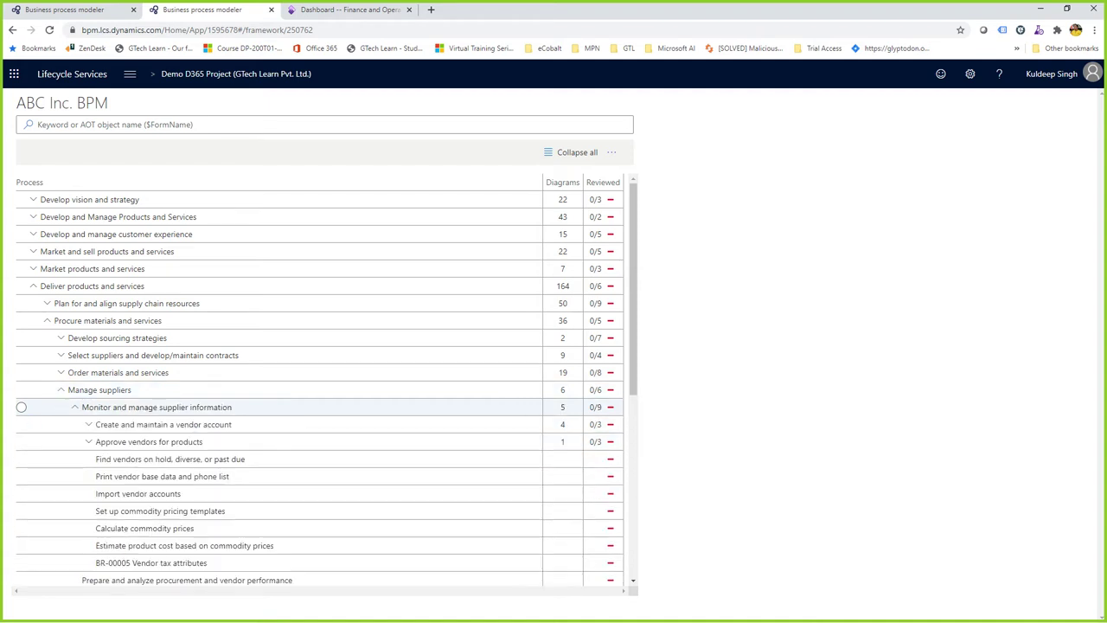
click(21, 441)
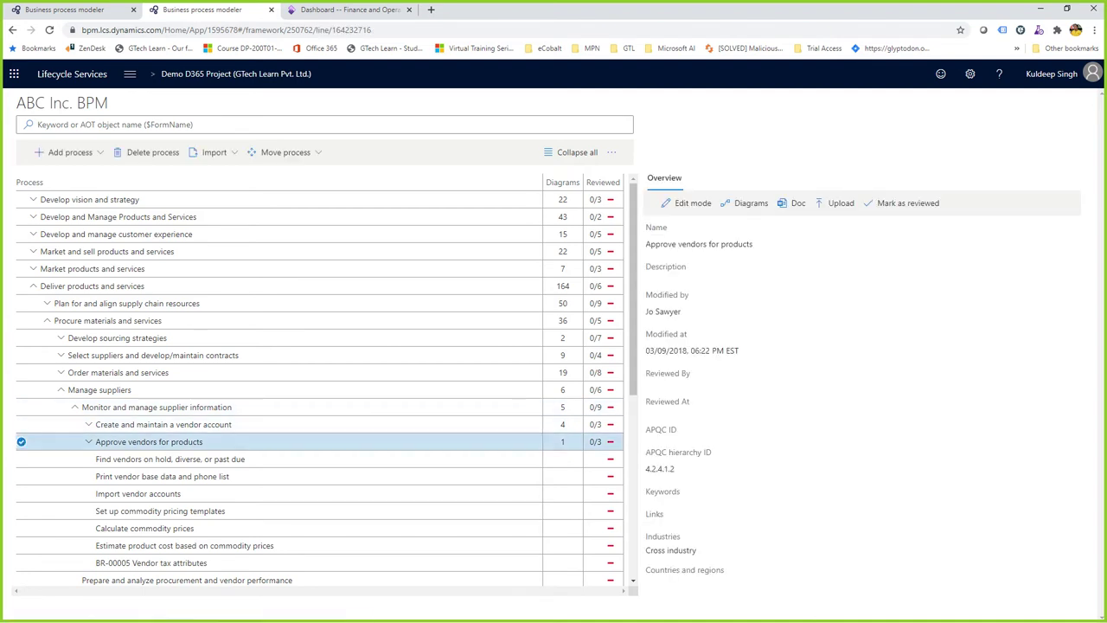
click(88, 441)
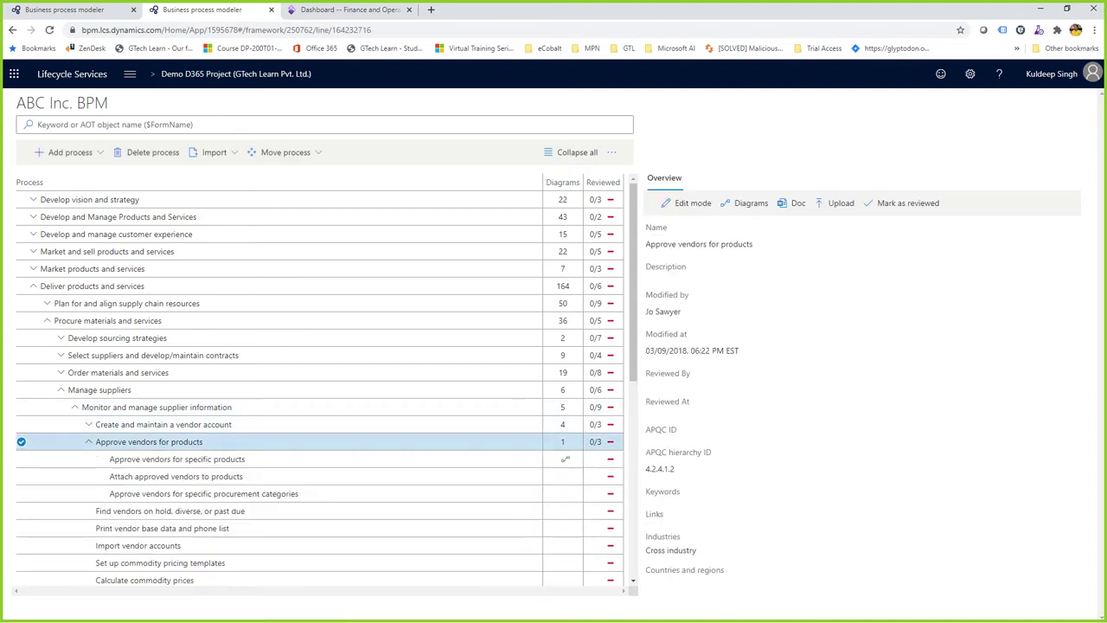
Select the Approve vendors for specific products process and examine who last modified it and when
click(121, 459)
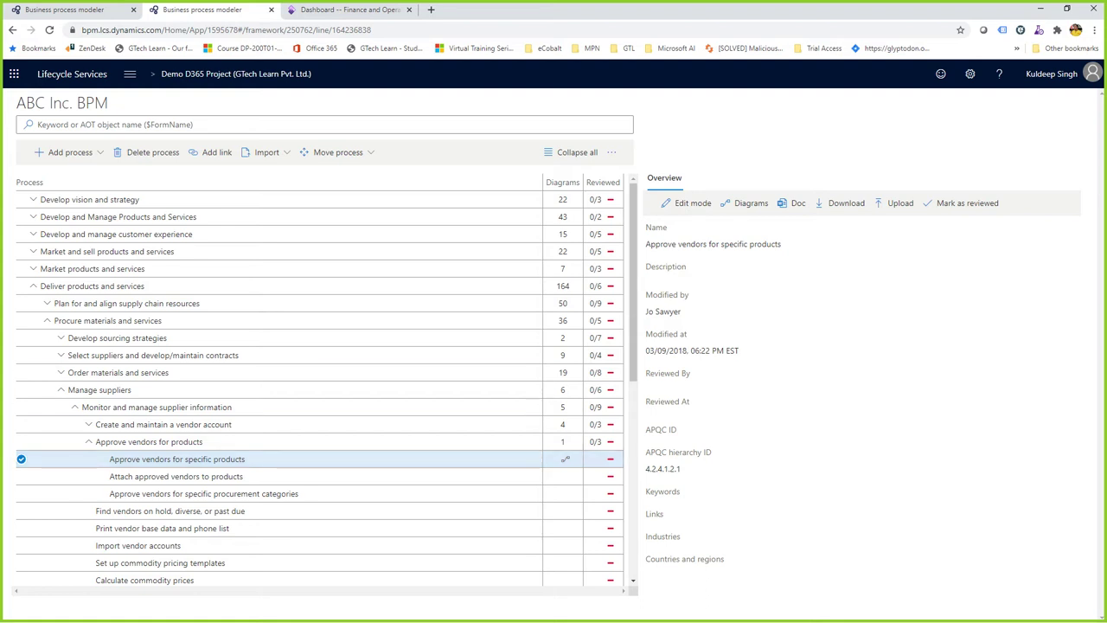
drag(646, 311, 682, 312)
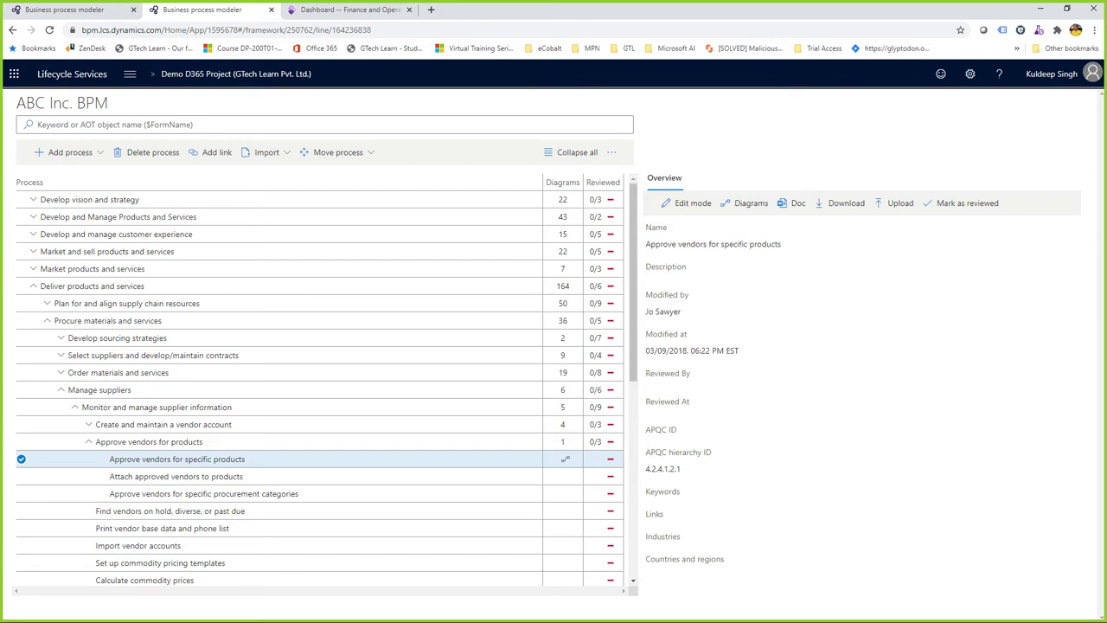
drag(658, 350, 700, 351)
click(700, 350)
Open the Approve vendors for specific products diagram, check its Visio and flowchart views, and read through the process steps
click(566, 458)
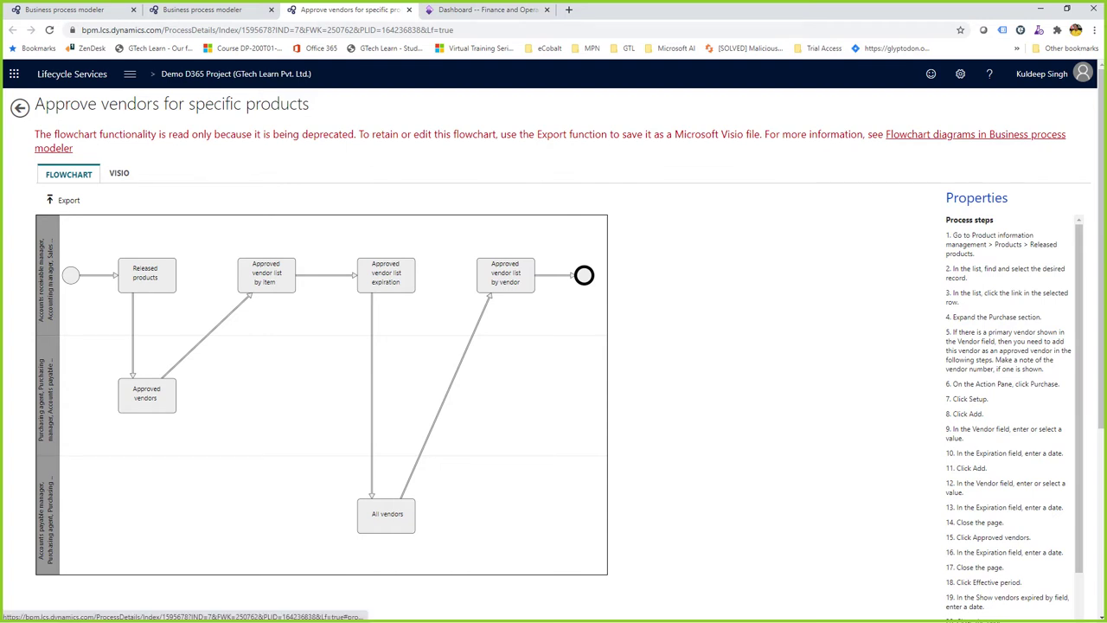
click(119, 173)
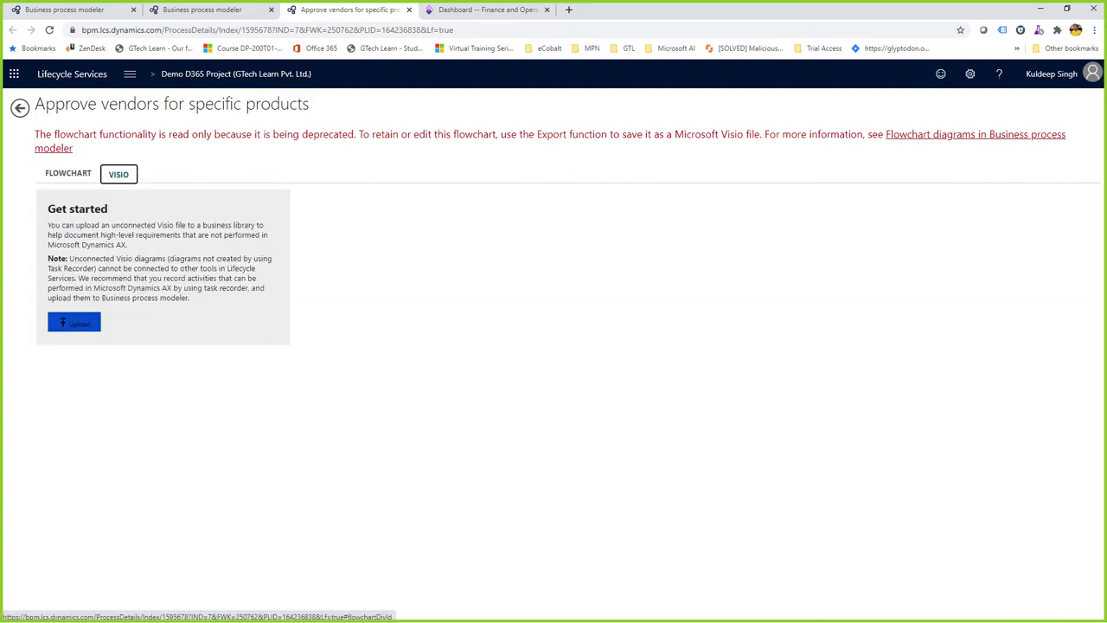
click(69, 174)
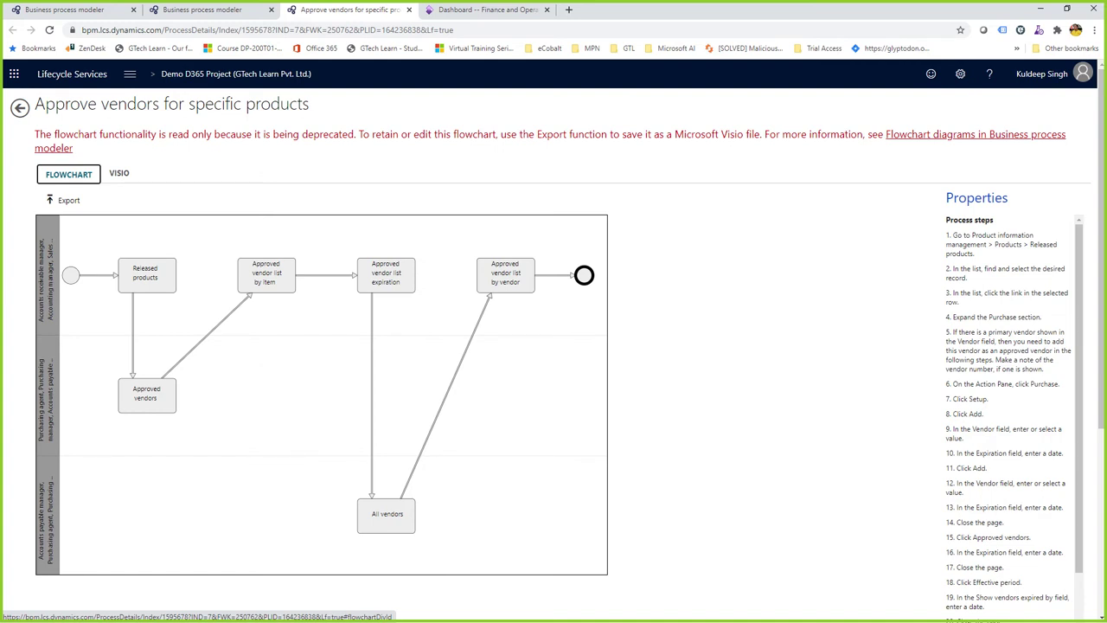
scroll(1012, 415, down, 3)
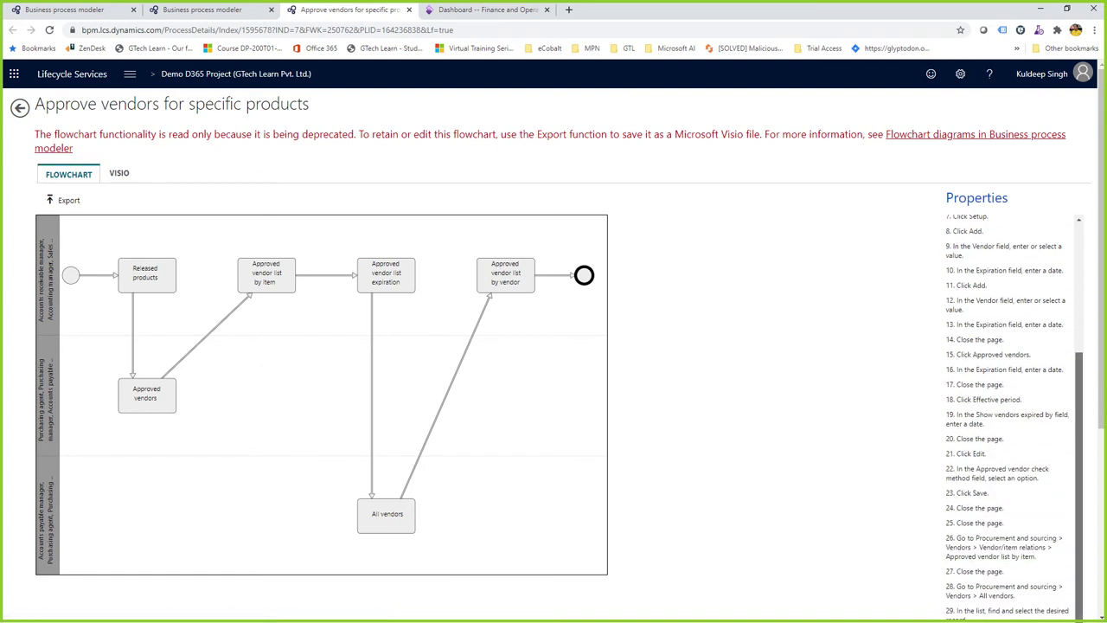
scroll(1011, 415, up, 3)
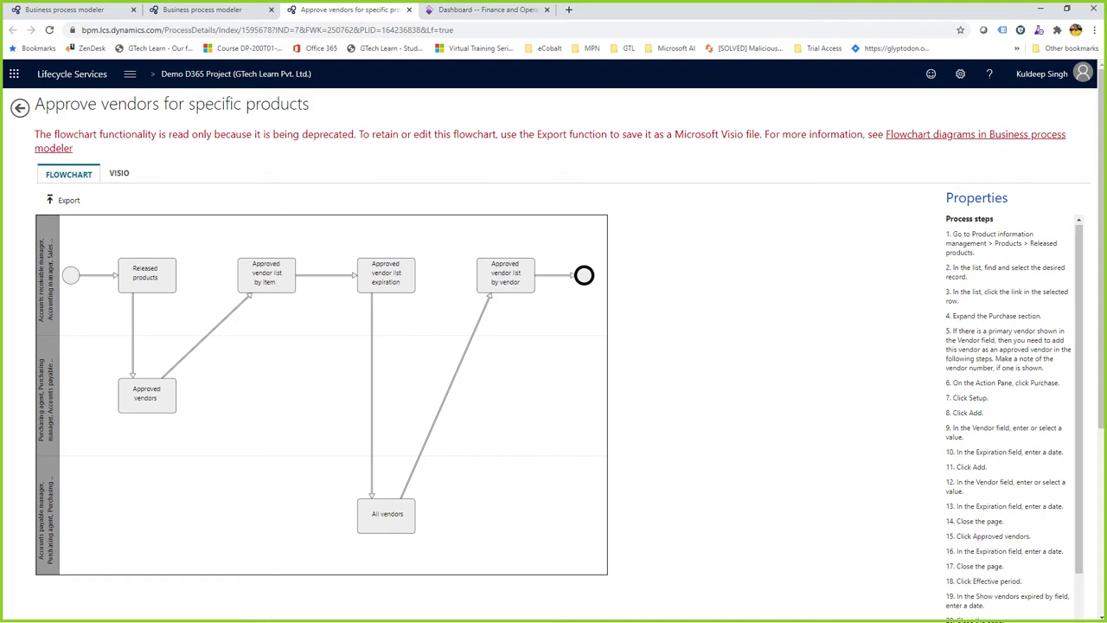
scroll(1012, 415, down, 3)
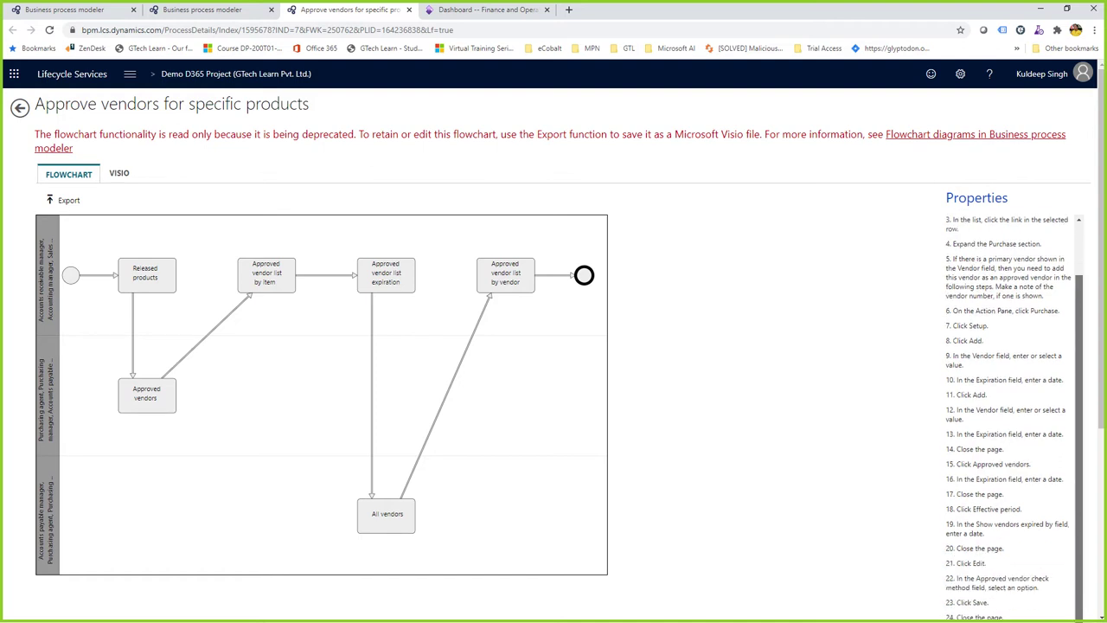
scroll(1012, 415, up, 5)
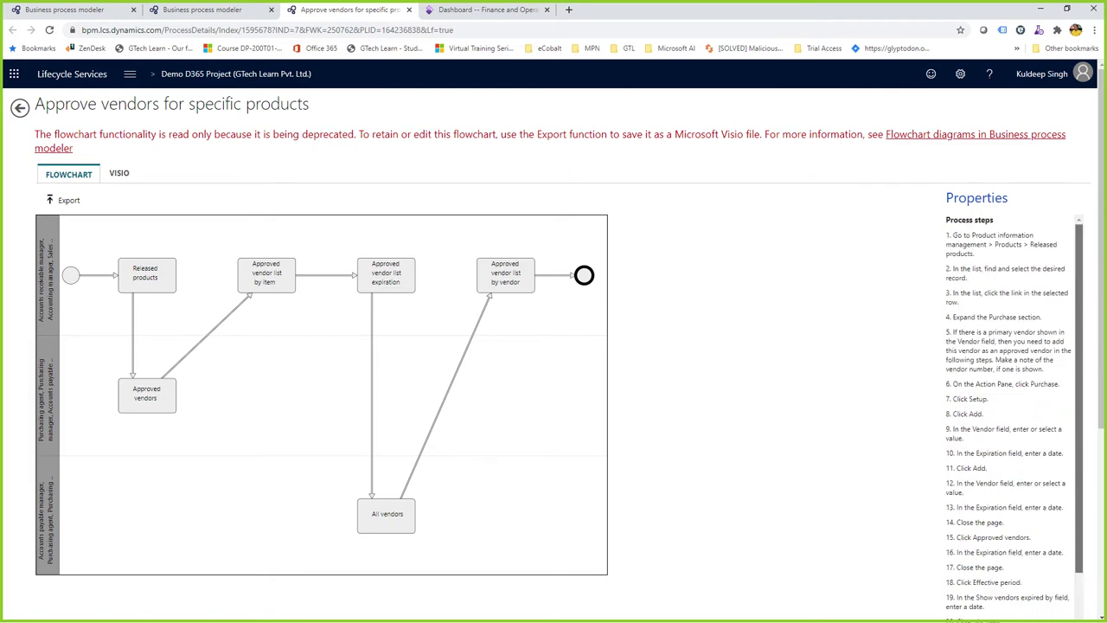
scroll(1012, 415, down, 2)
scroll(1012, 415, up, 2)
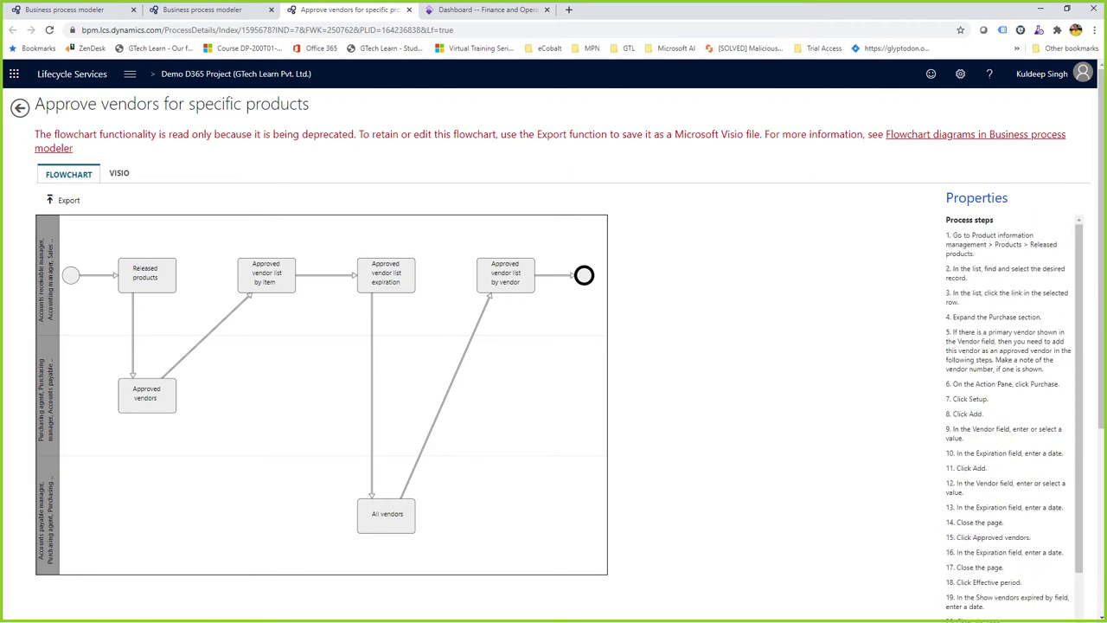
Return to the ABC Inc. BPM library, collapse Deliver products and services, and select and expand the Manage IT process
click(203, 9)
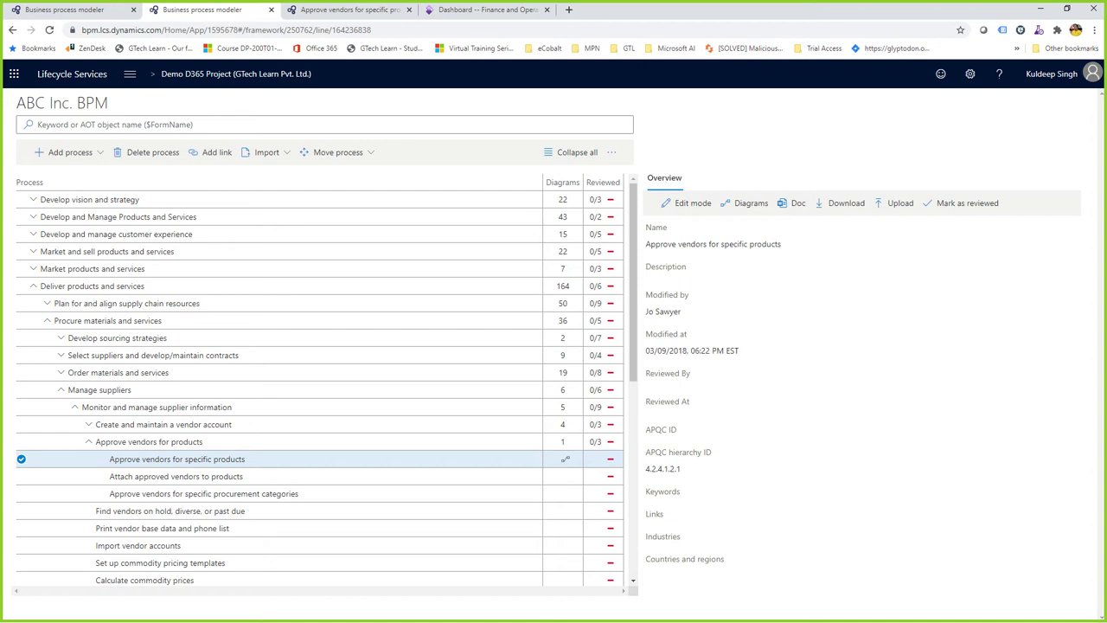
click(33, 286)
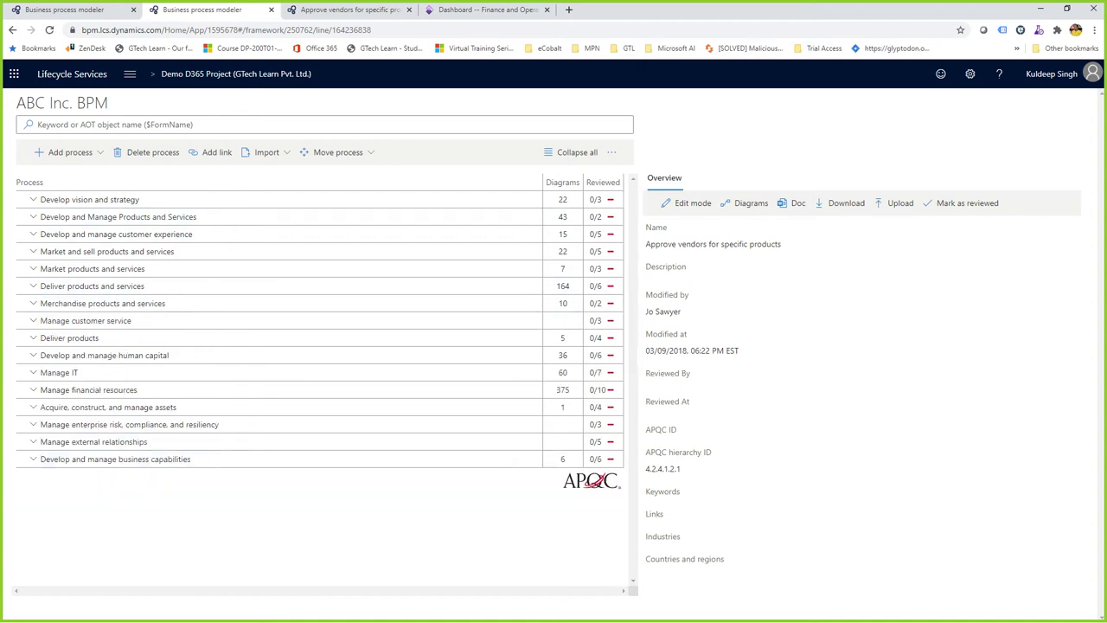
click(58, 372)
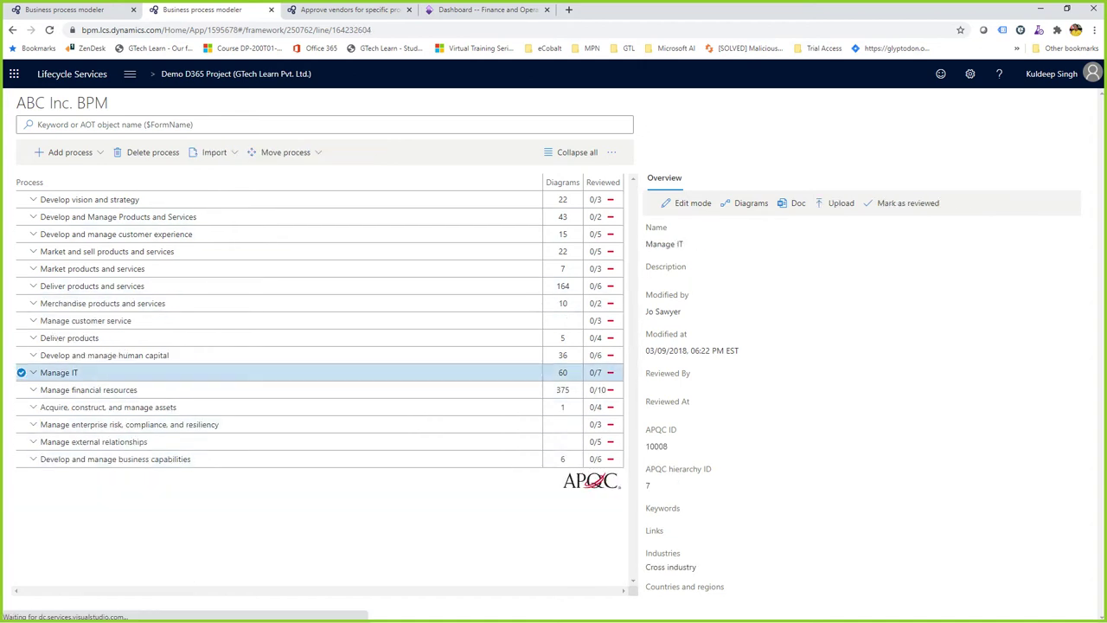
click(33, 372)
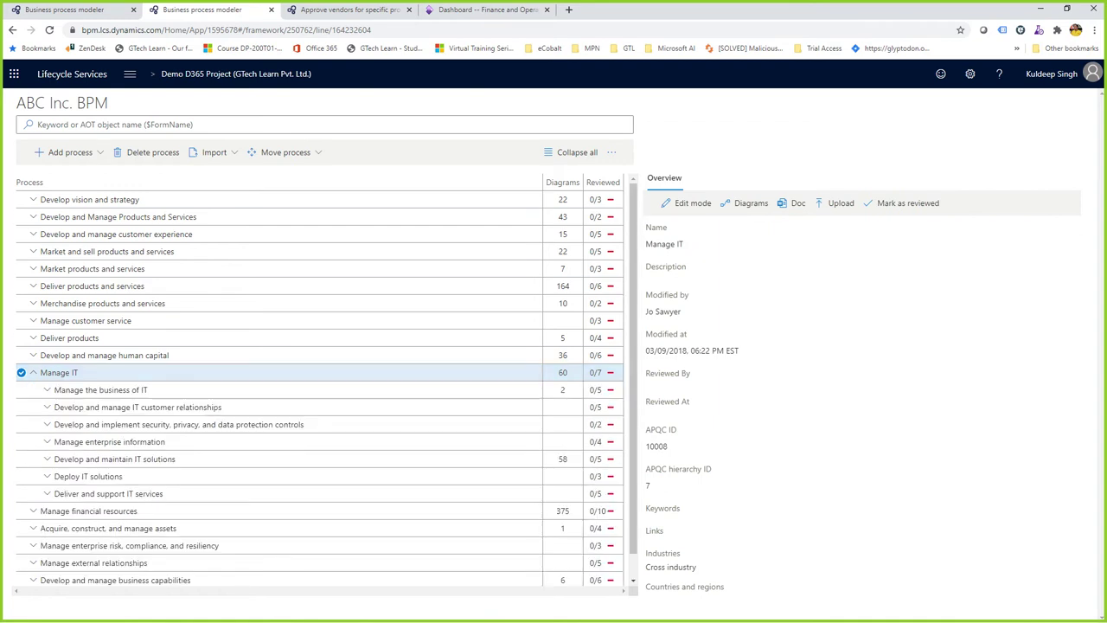
Open the Manage IT process in edit mode, review its keywords, links, industries and countries fields, and save it
click(611, 152)
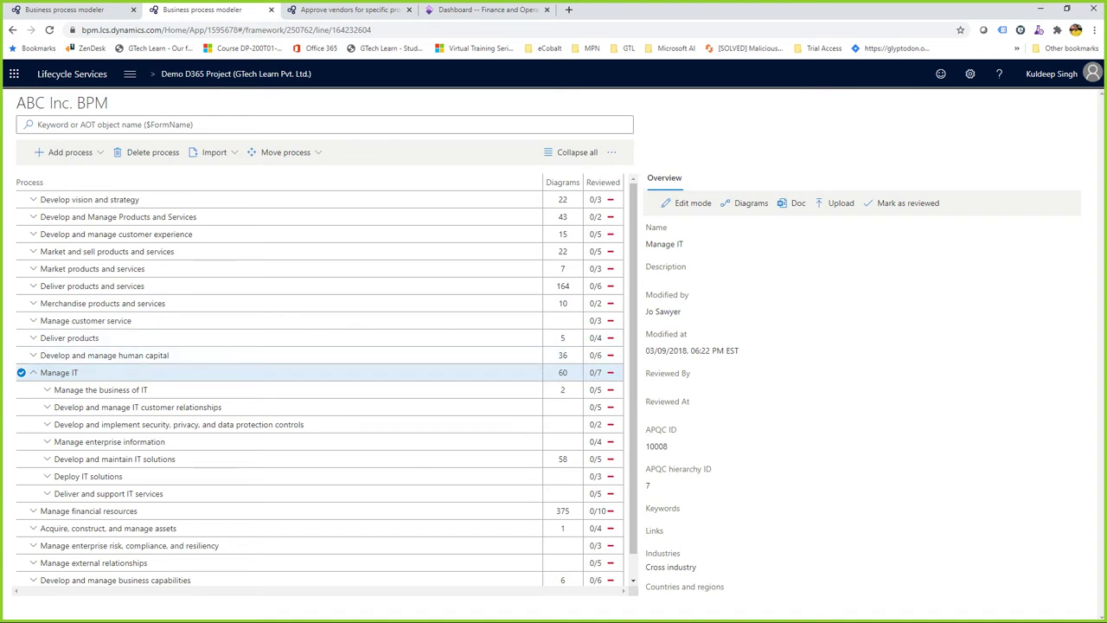
click(686, 203)
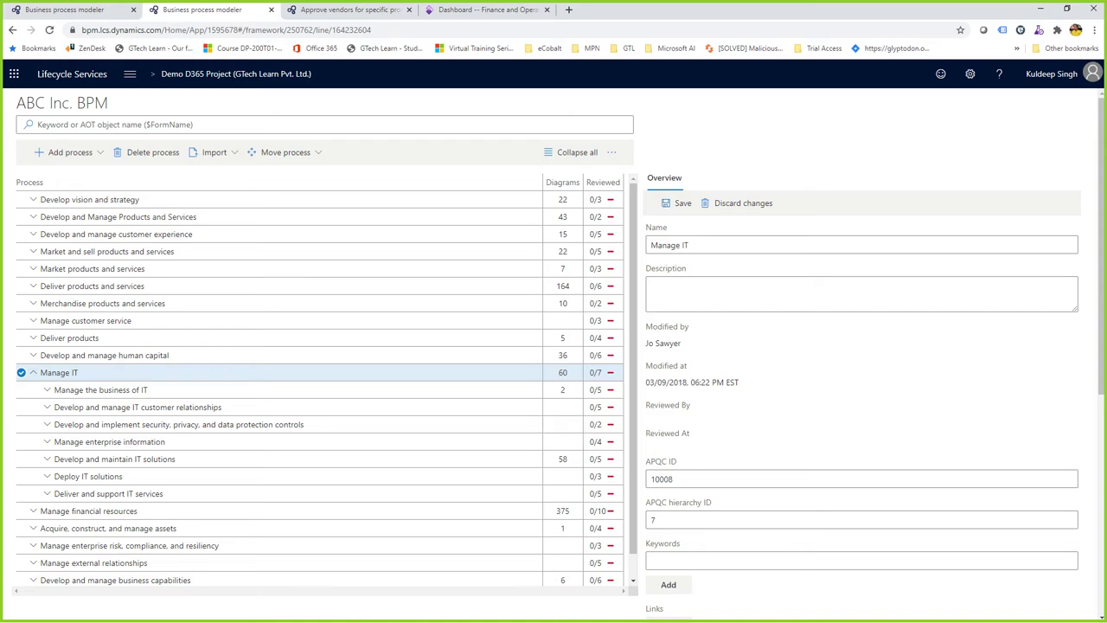
scroll(554, 346, down, 5)
scroll(856, 502, down, 12)
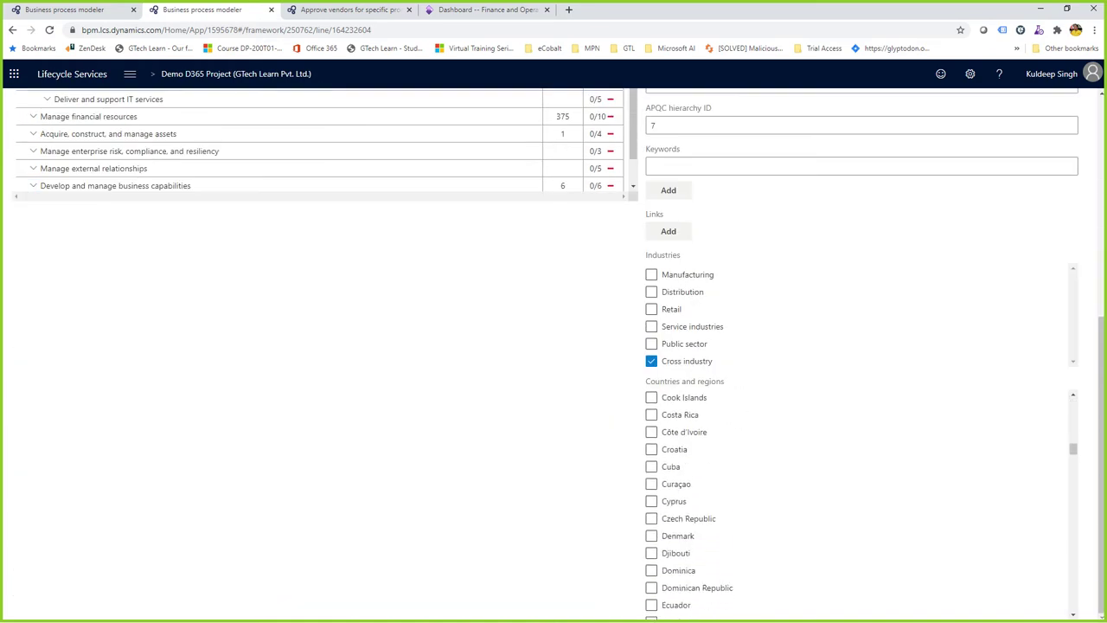
scroll(857, 501, up, 12)
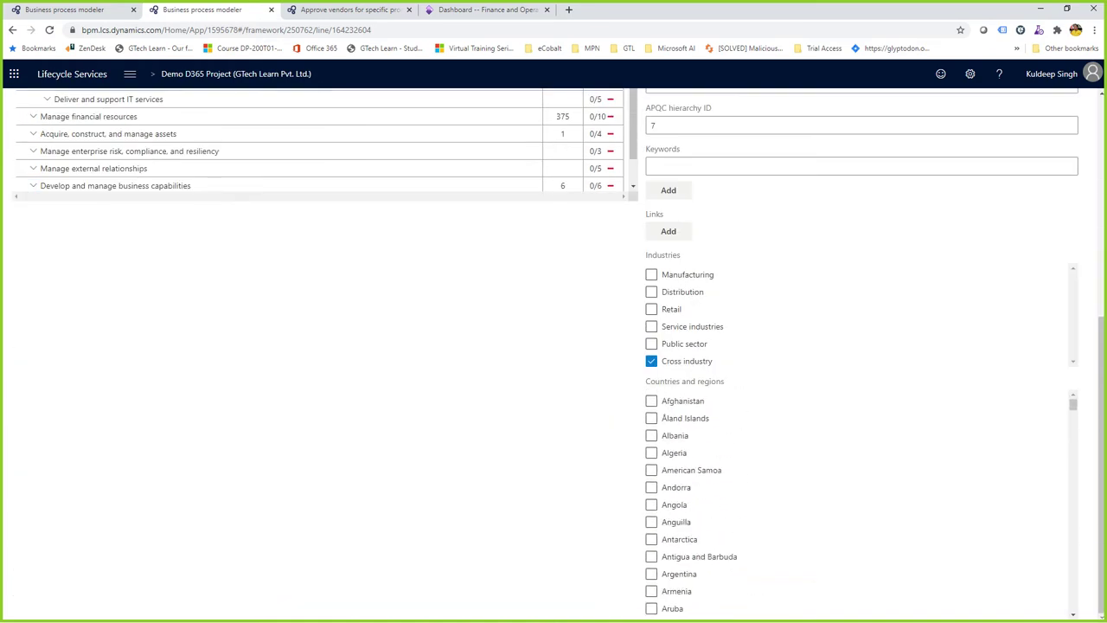
scroll(554, 346, up, 5)
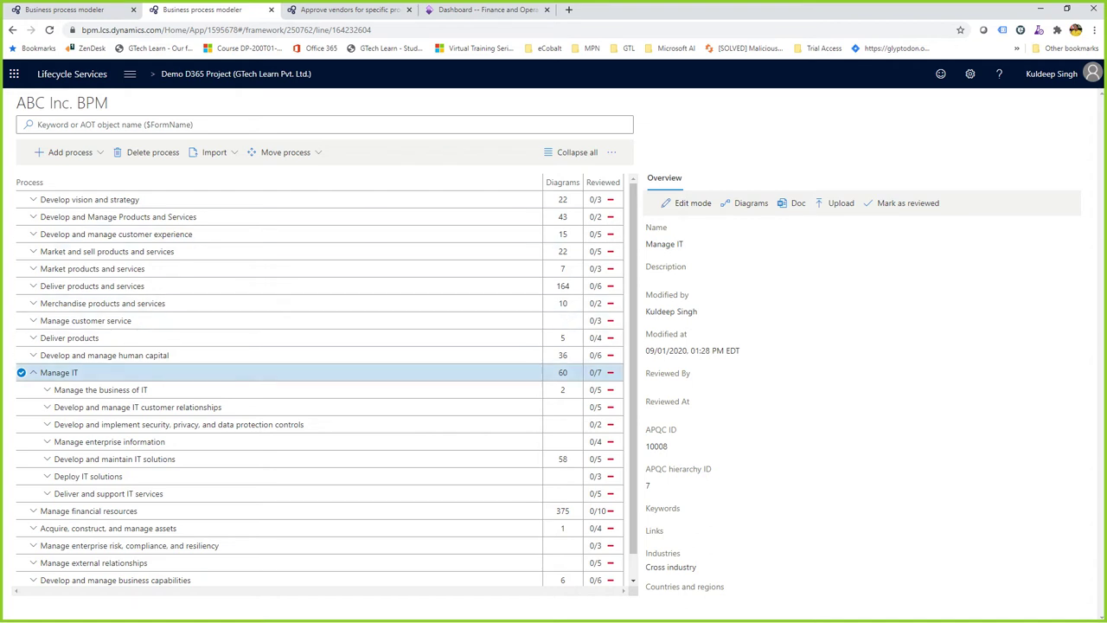
Add a new business process as a child of Manage IT and select it
click(99, 152)
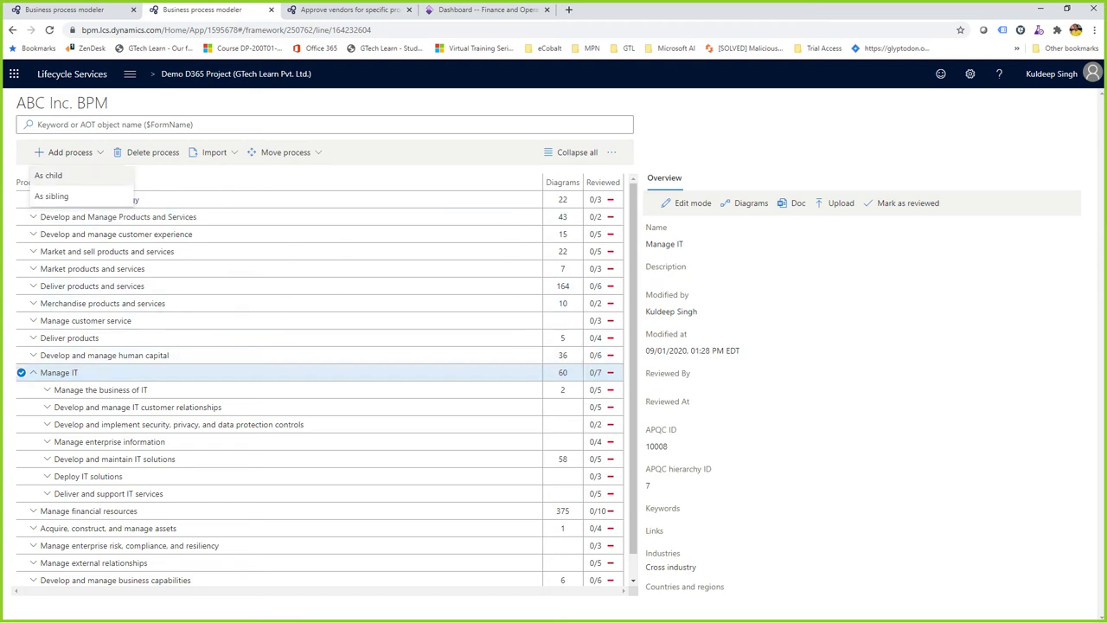
click(48, 175)
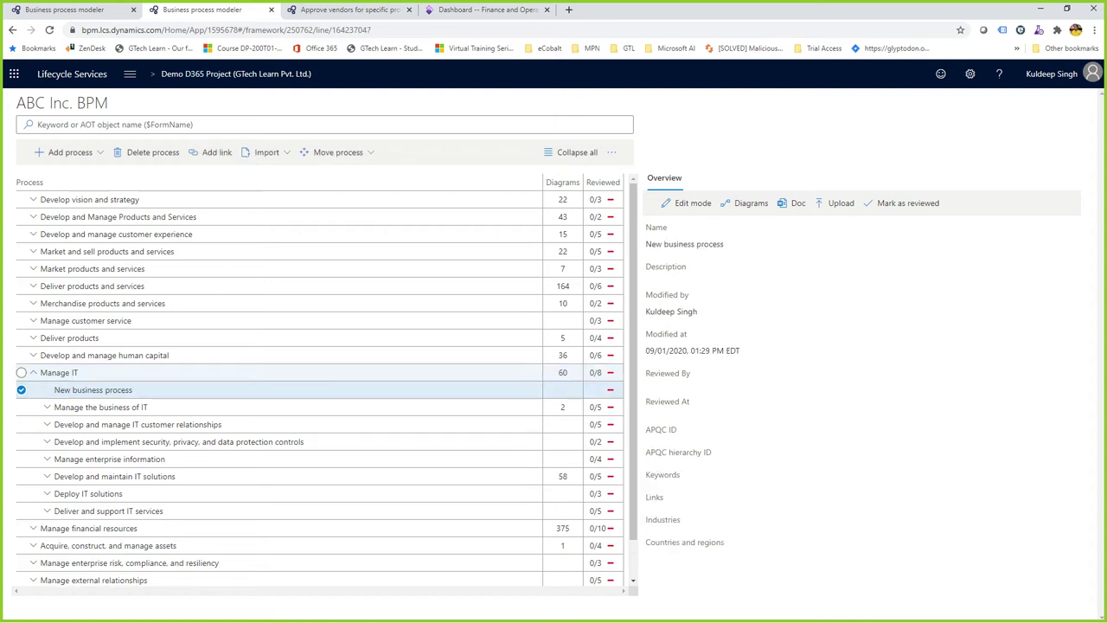
click(21, 389)
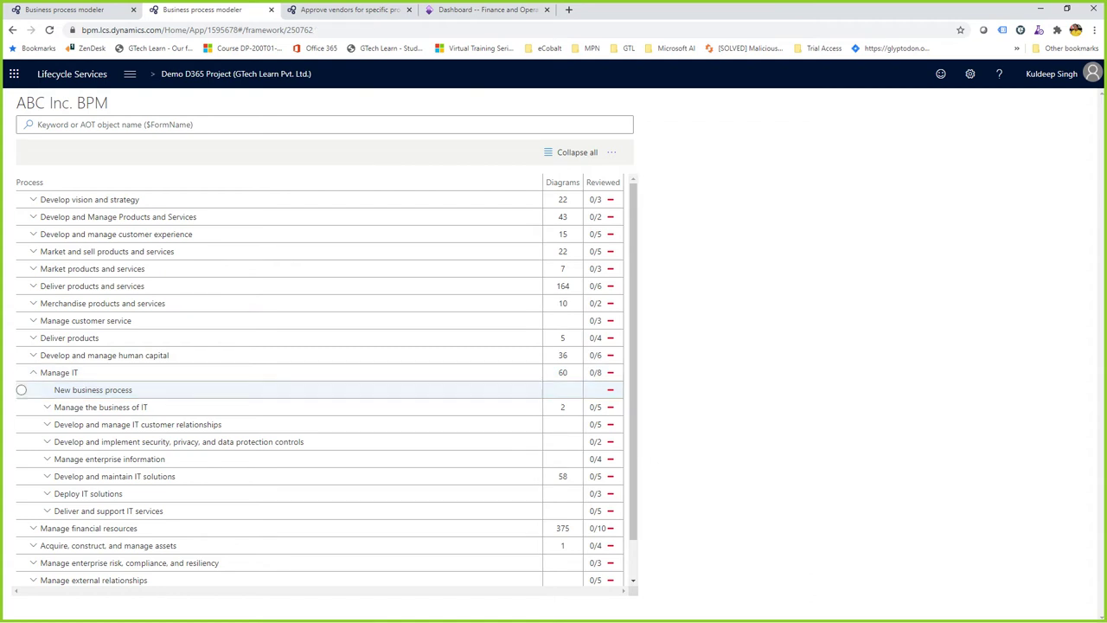
click(20, 389)
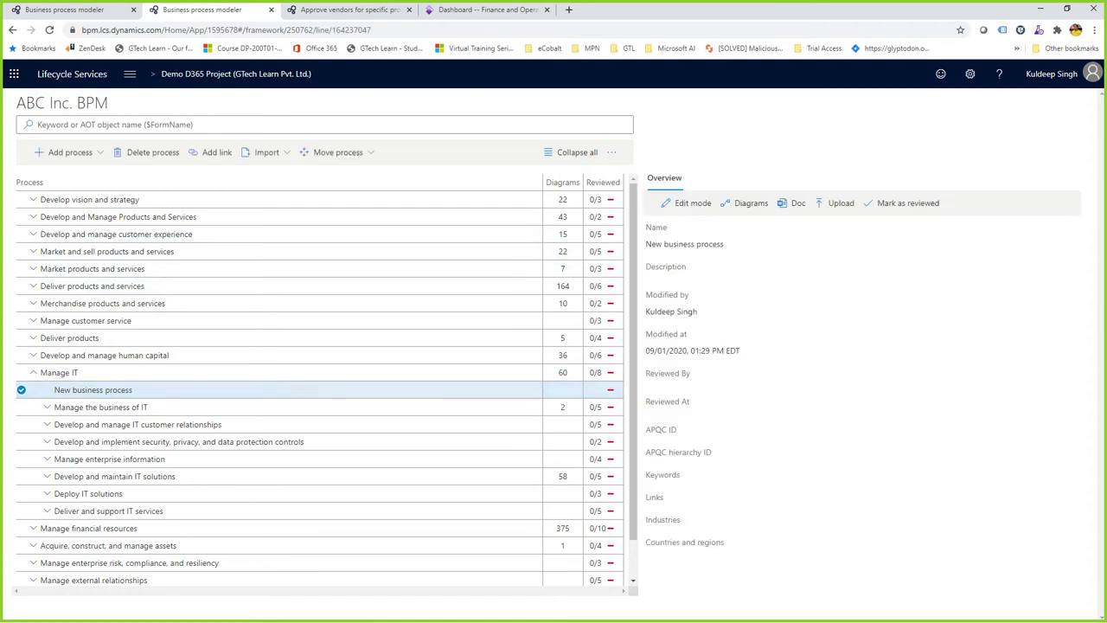
Rename the new child process under Manage IT as UAT Test Scripts and save it
click(688, 202)
drag(732, 245, 606, 235)
text(UAT )
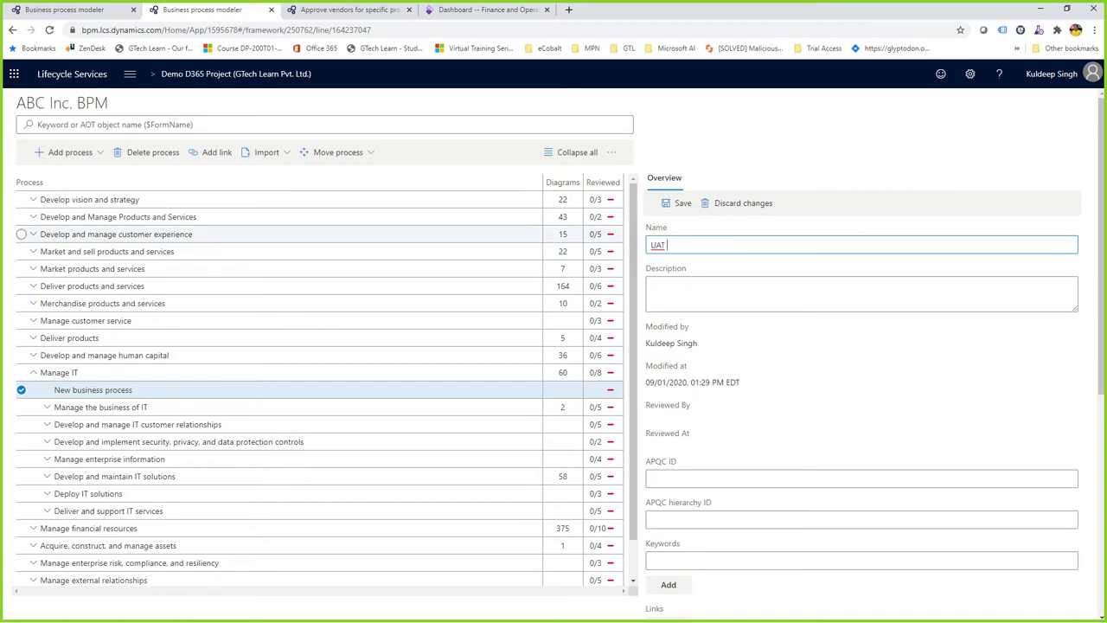
text(Test Scripts)
key(Tab)
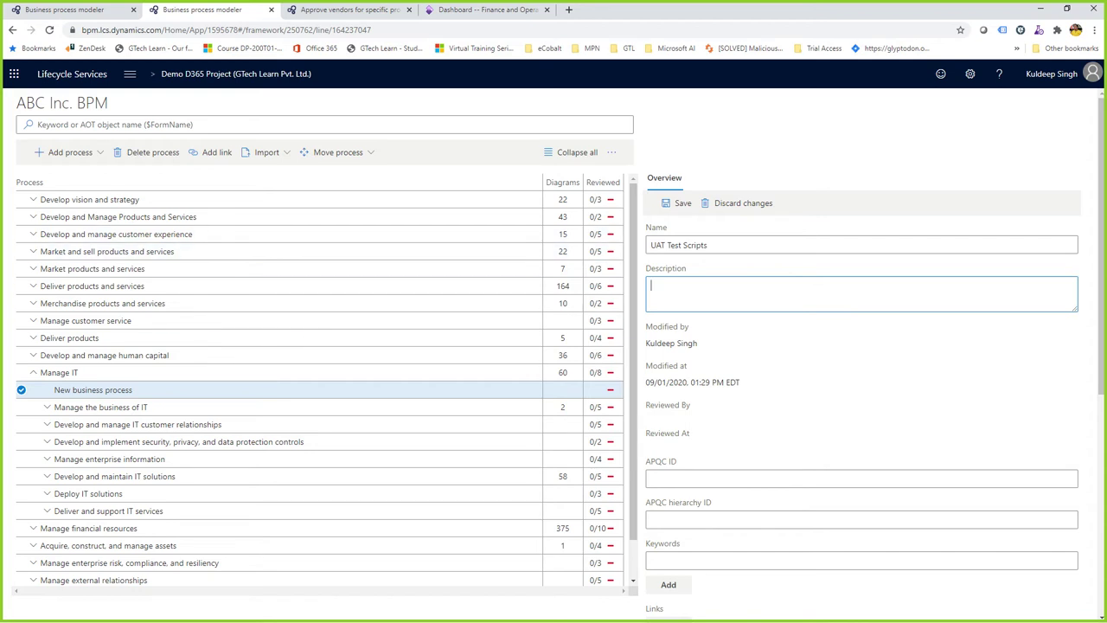
key(ctrl+s)
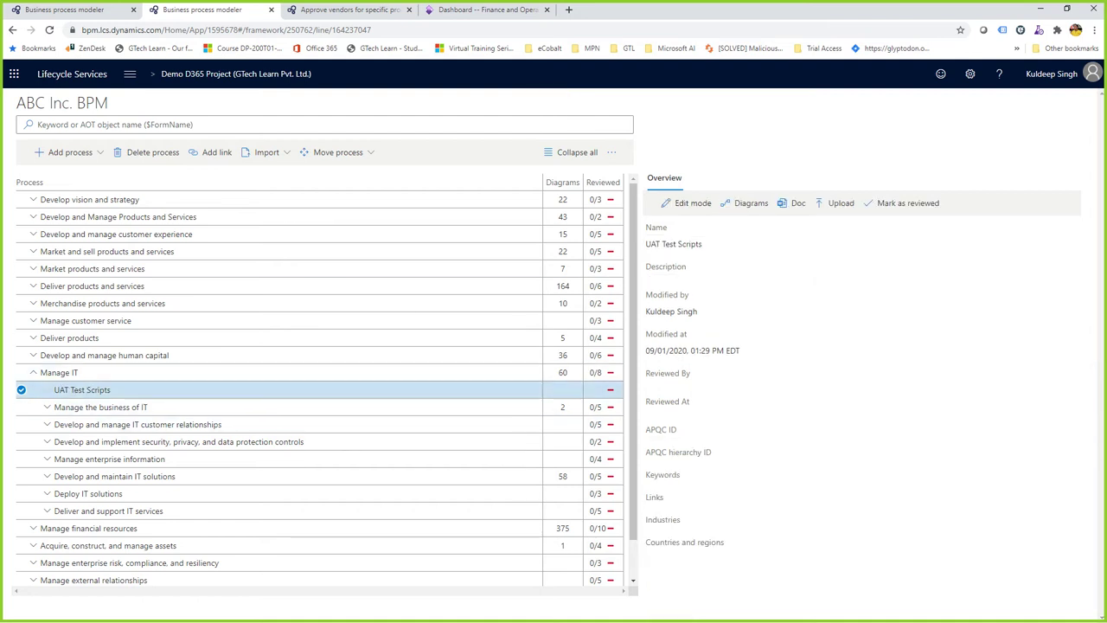
Add a child process under UAT Test Scripts and name it Procure to Pay
click(69, 153)
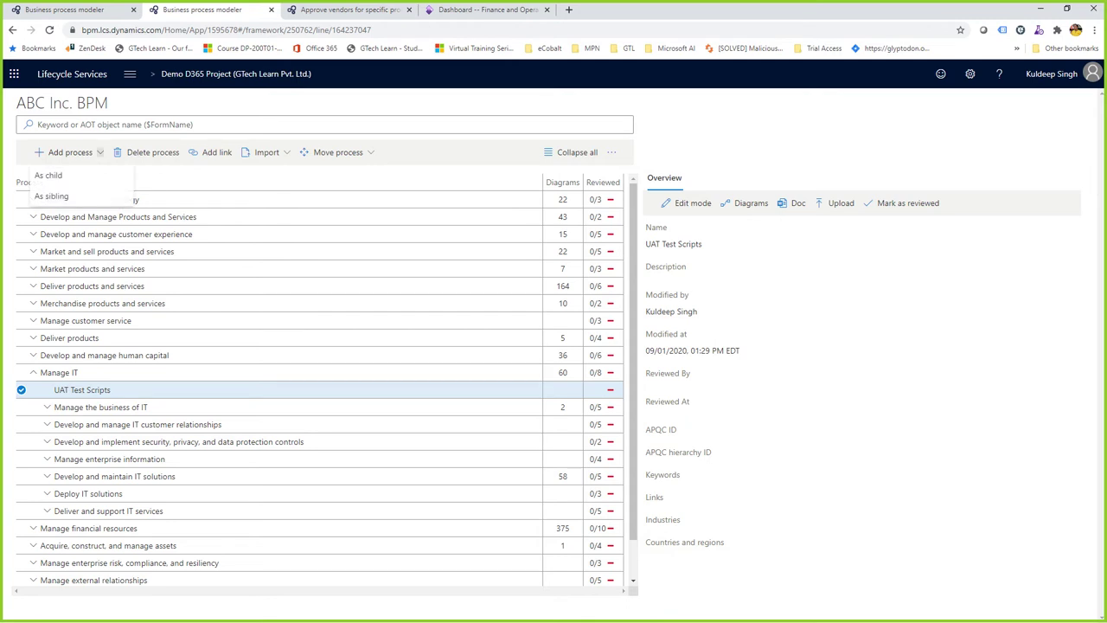
click(49, 175)
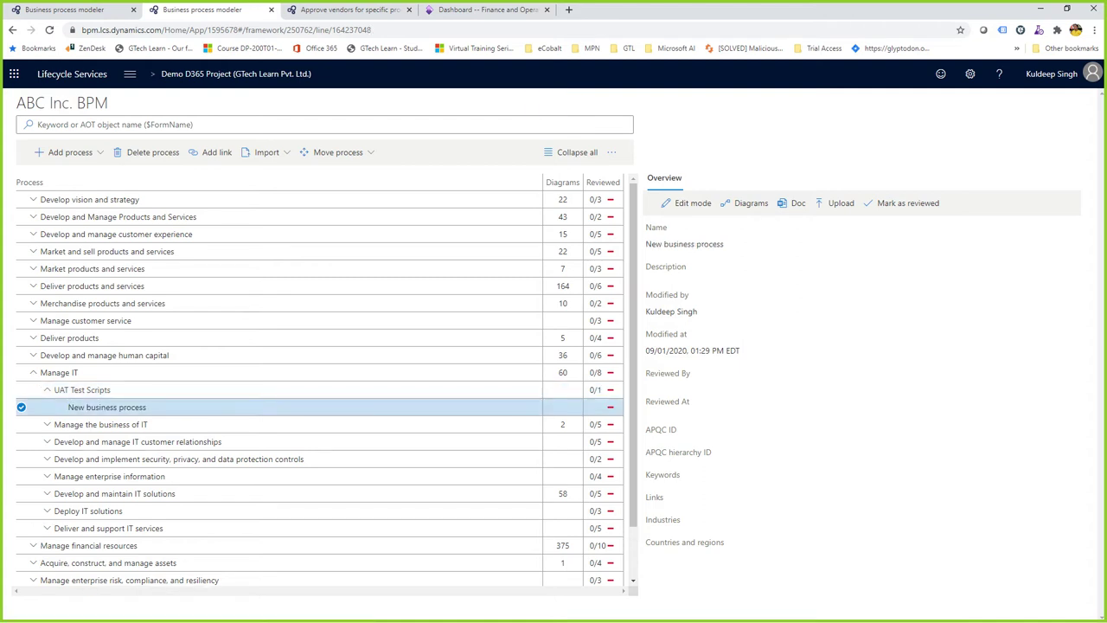
click(692, 202)
drag(730, 245, 606, 237)
text(Procu)
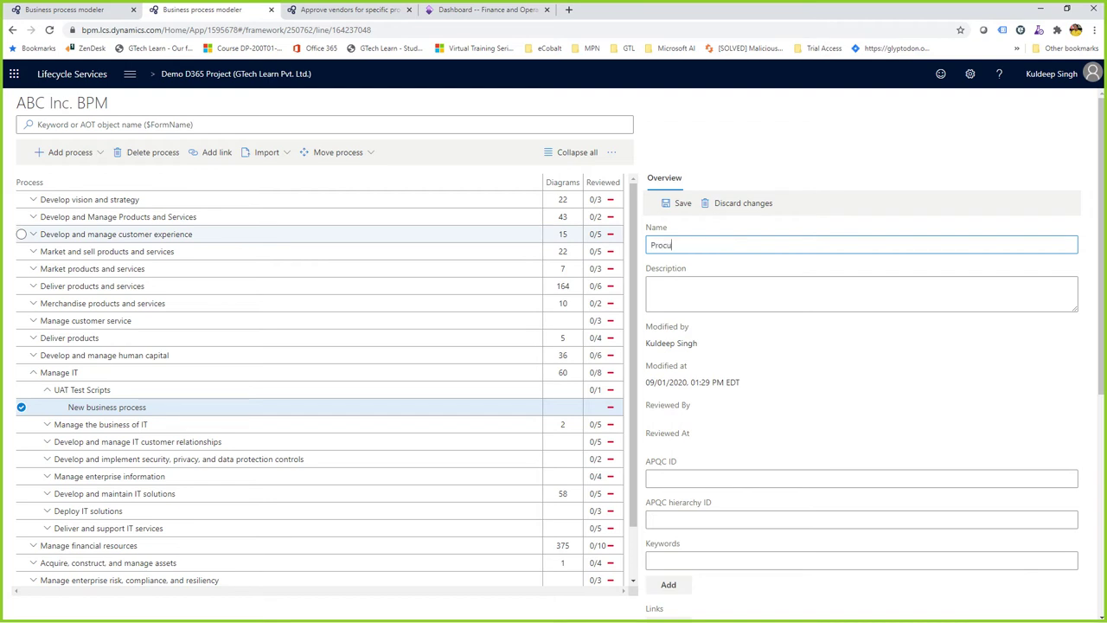
text(re to Pay)
key(Tab)
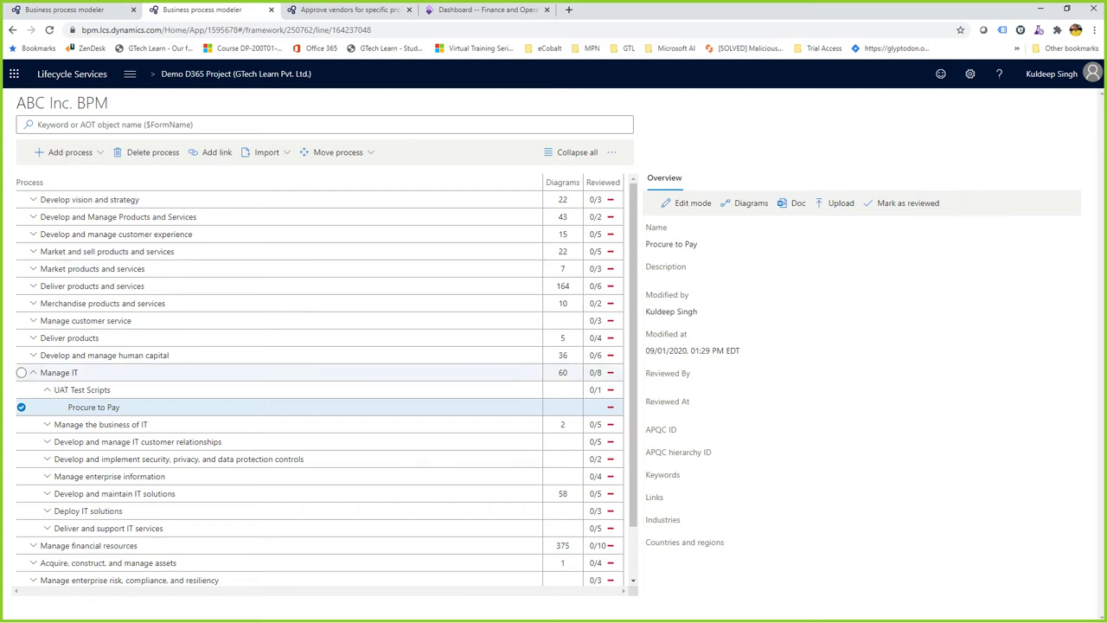
Move UAT Test Scripts down two positions within Manage IT, below Develop and manage IT customer relationships, and select Develop vision and strategy
click(83, 389)
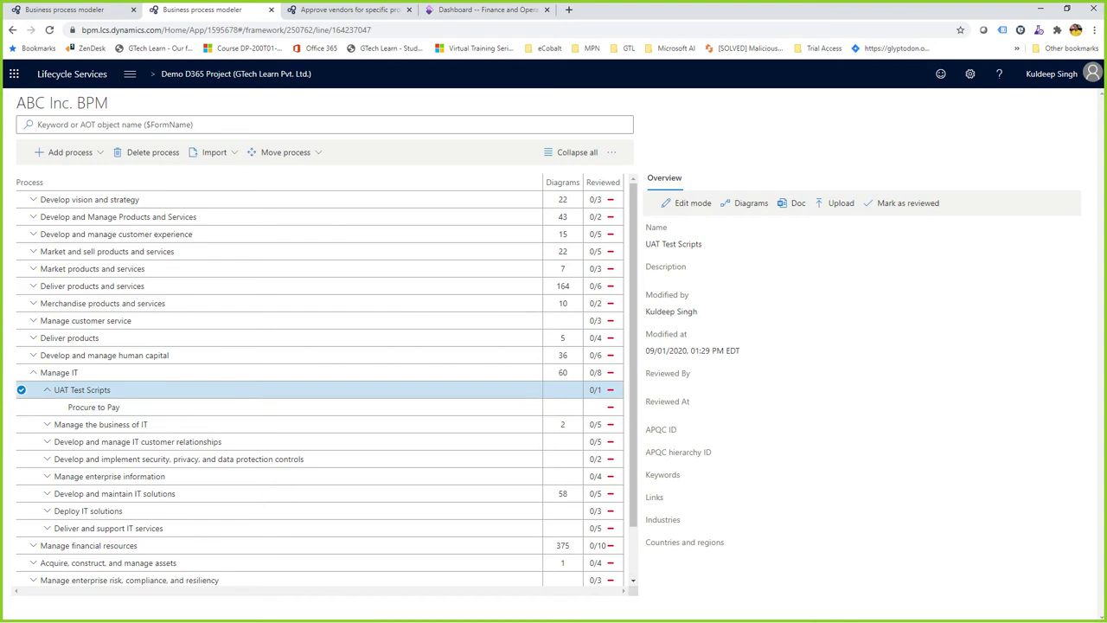
click(285, 152)
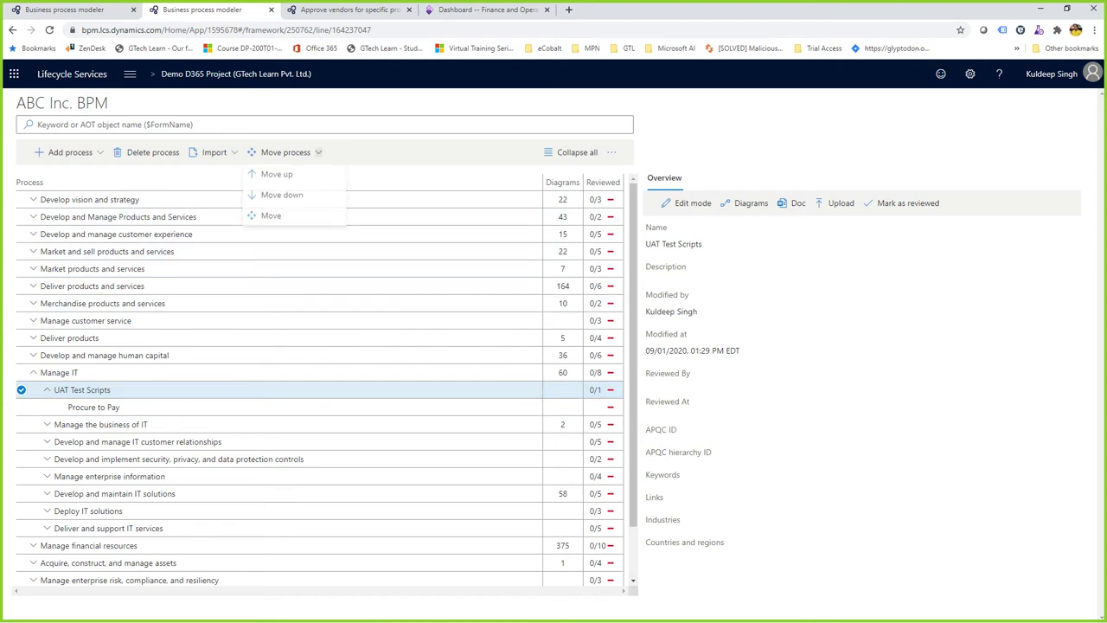
click(282, 196)
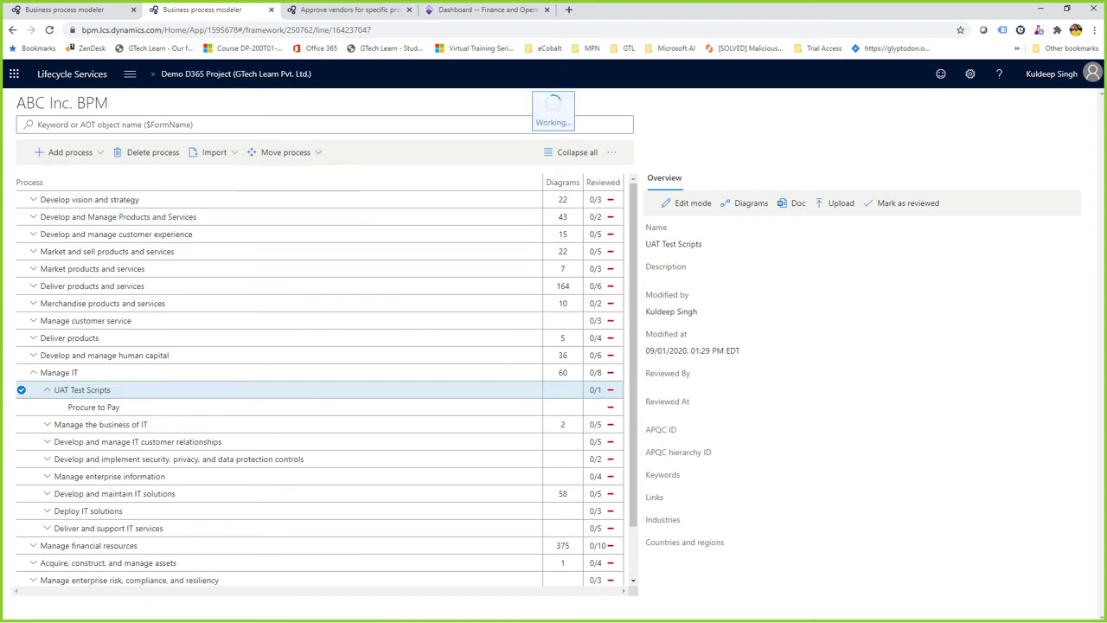
click(282, 195)
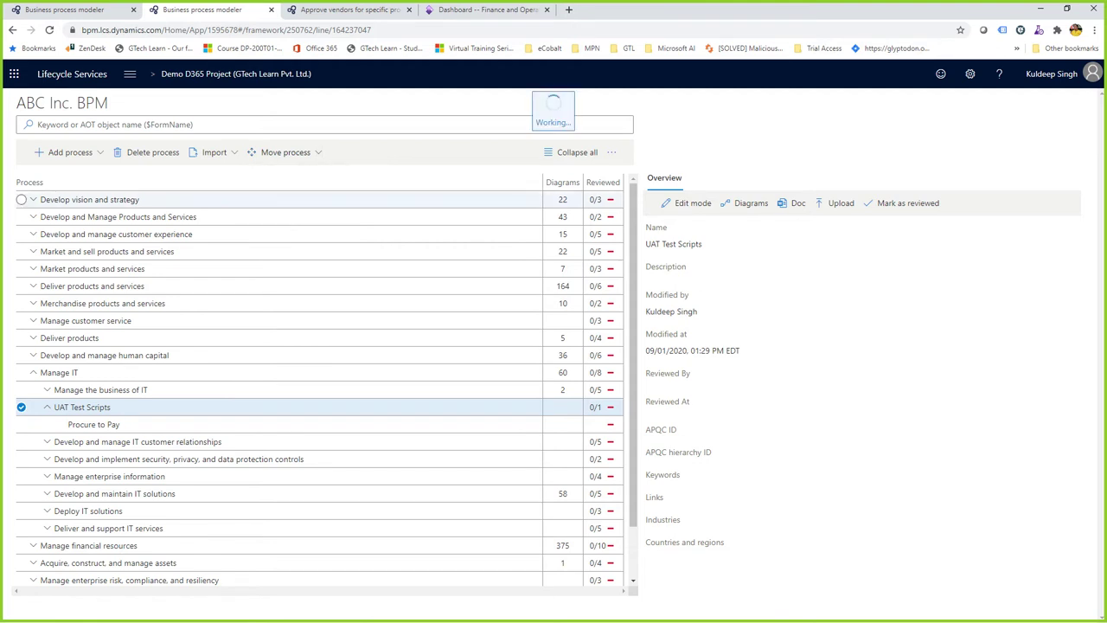
click(286, 152)
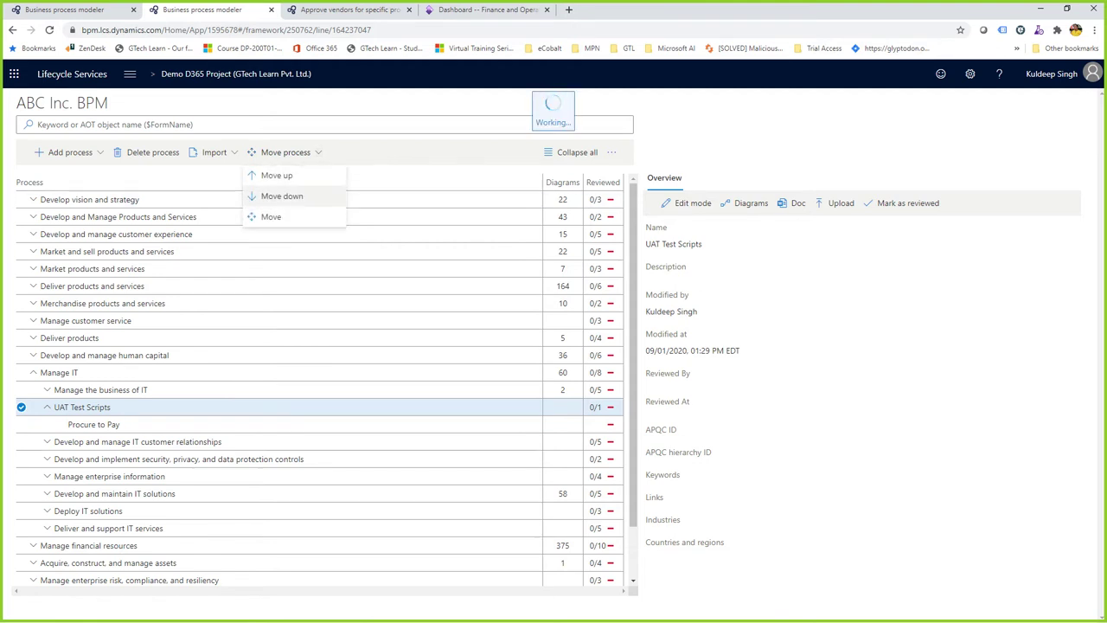
click(282, 195)
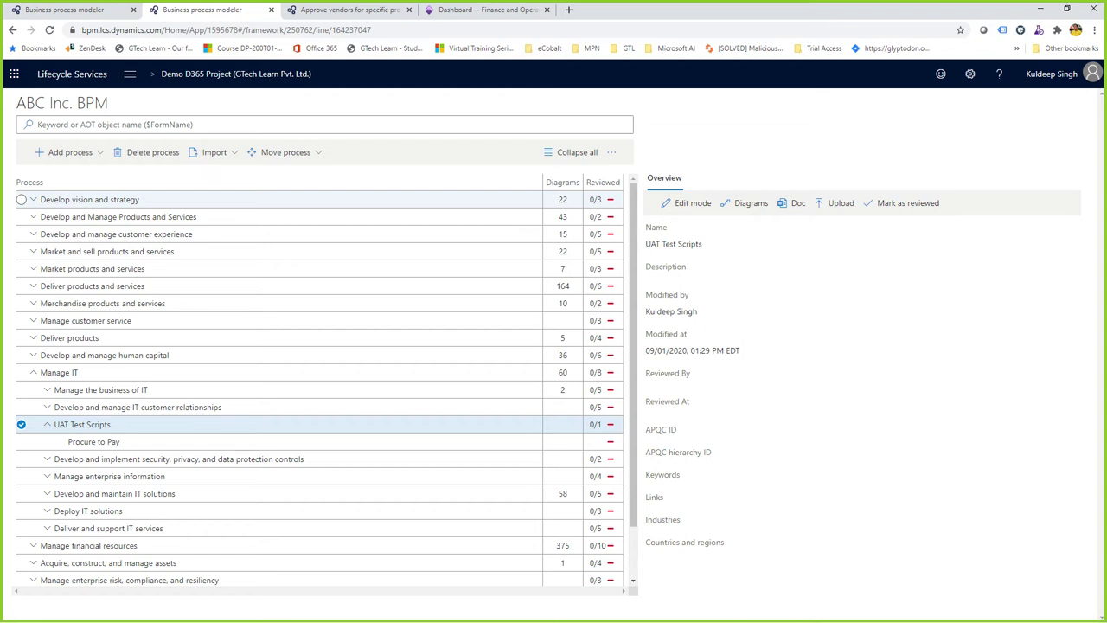
click(21, 199)
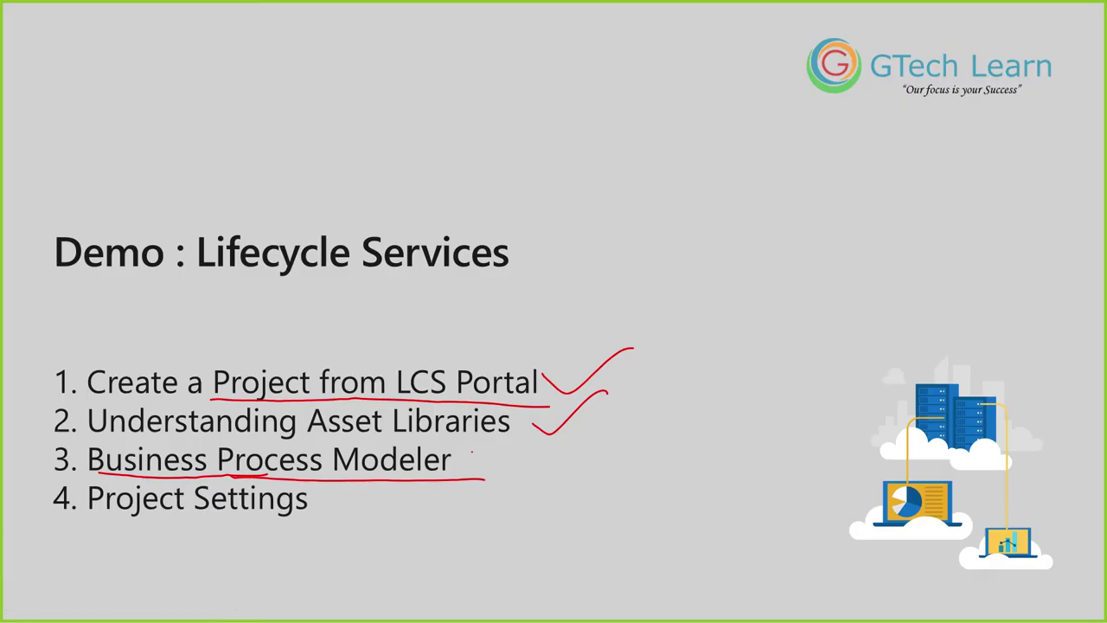
drag(472, 451, 526, 439)
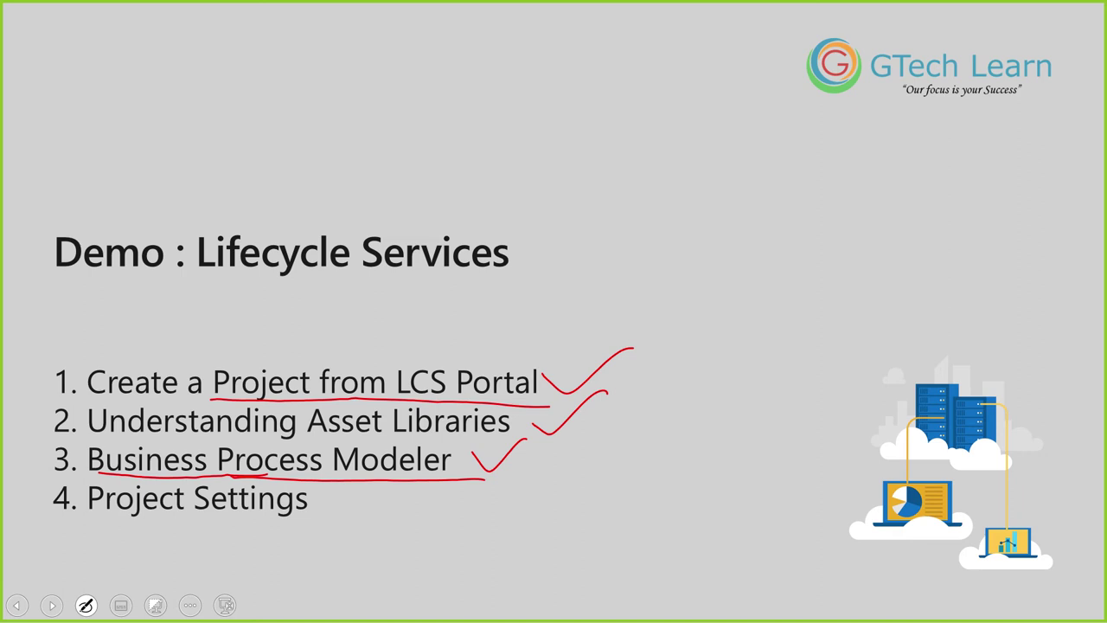
drag(94, 529, 327, 537)
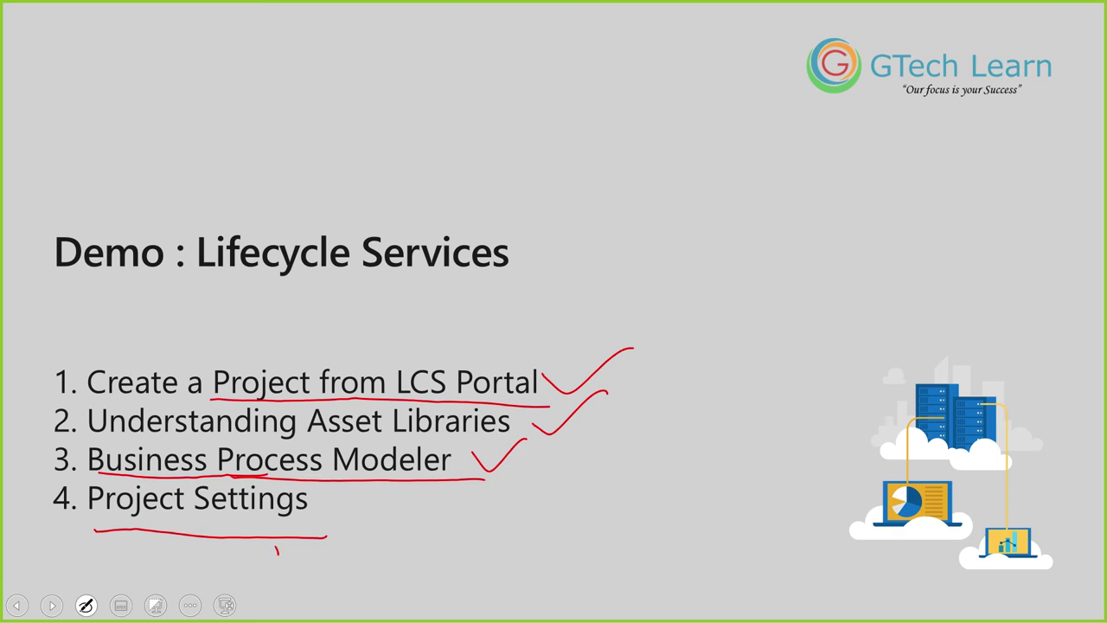
mouse_move(276, 548)
mouse_down()
mouse_move(324, 586)
mouse_move(313, 599)
mouse_up()
mouse_move(347, 572)
mouse_down()
mouse_move(358, 598)
mouse_move(366, 559)
mouse_up()
drag(378, 577, 394, 598)
mouse_move(401, 582)
mouse_down()
mouse_move(427, 585)
mouse_move(438, 608)
mouse_up()
drag(485, 526, 481, 619)
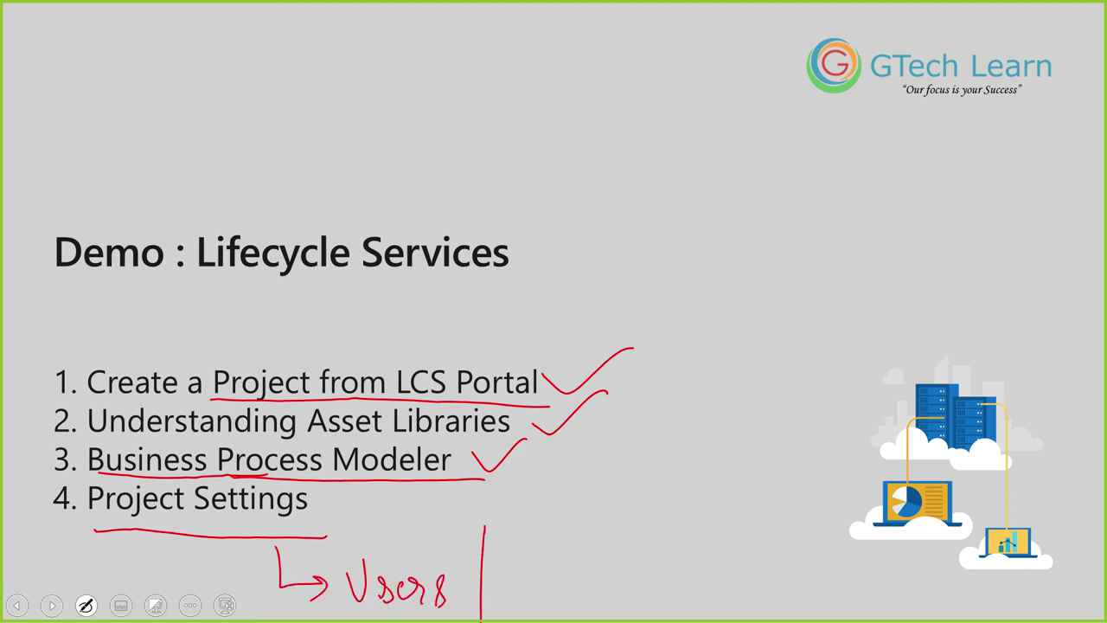
mouse_move(514, 567)
mouse_down()
mouse_move(536, 566)
mouse_move(519, 614)
mouse_up()
mouse_move(528, 610)
mouse_down()
mouse_move(545, 599)
mouse_move(562, 609)
mouse_up()
mouse_move(571, 564)
mouse_down()
mouse_move(571, 614)
mouse_move(592, 604)
mouse_move(597, 618)
mouse_move(656, 595)
mouse_move(694, 600)
mouse_up()
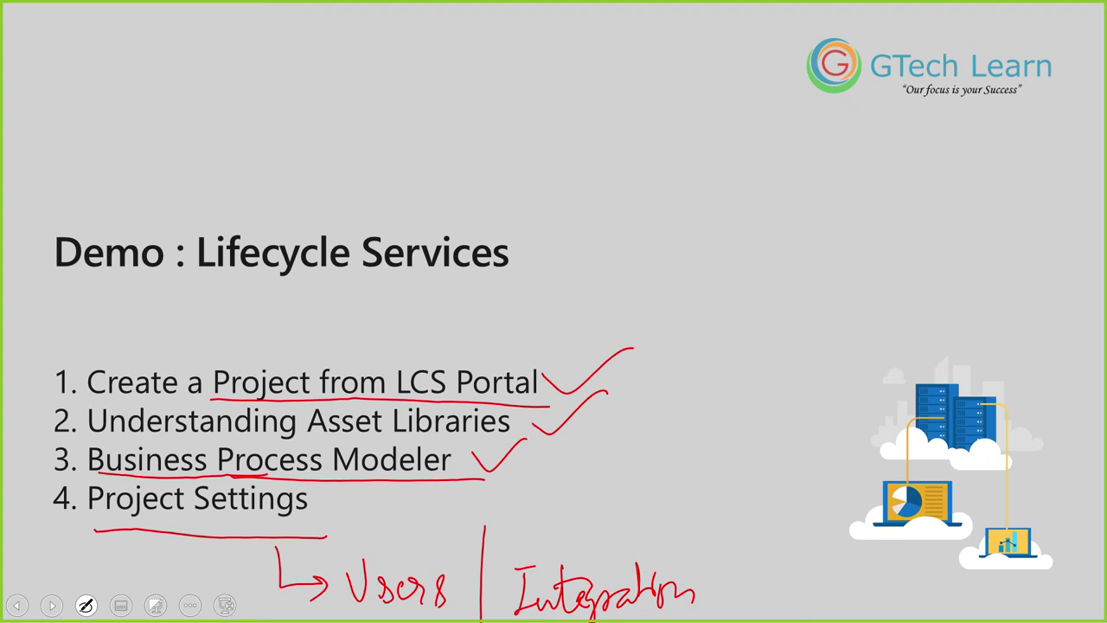
mouse_move(724, 530)
mouse_down()
mouse_move(725, 612)
mouse_move(854, 587)
mouse_move(872, 602)
mouse_move(926, 600)
mouse_up()
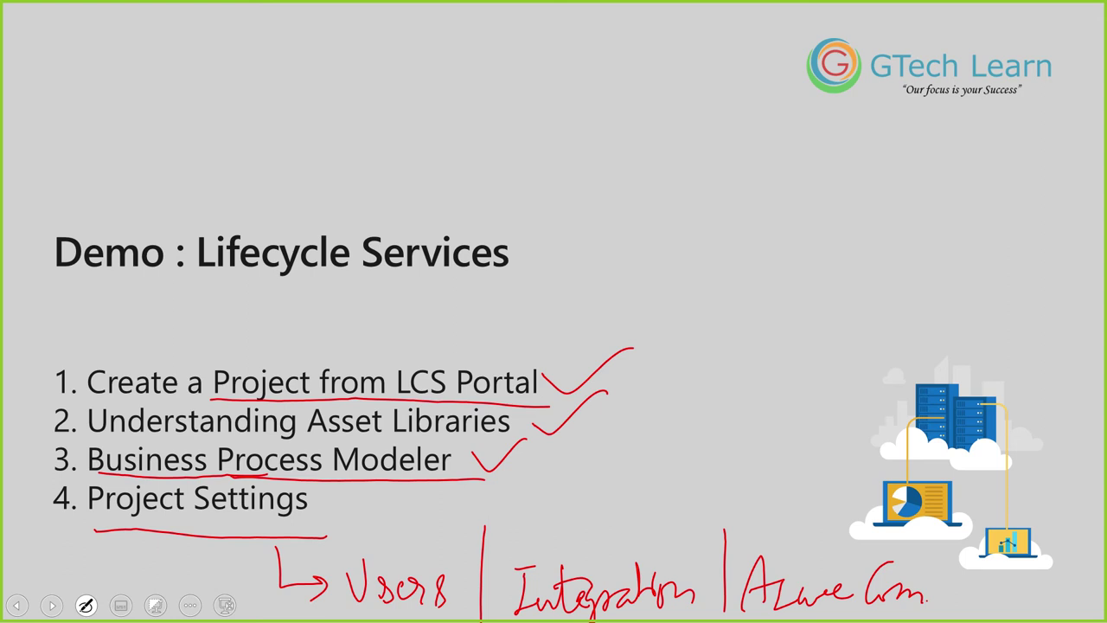
Switch to the browser and open the project settings of Demo D365 Project
key(alt+Tab)
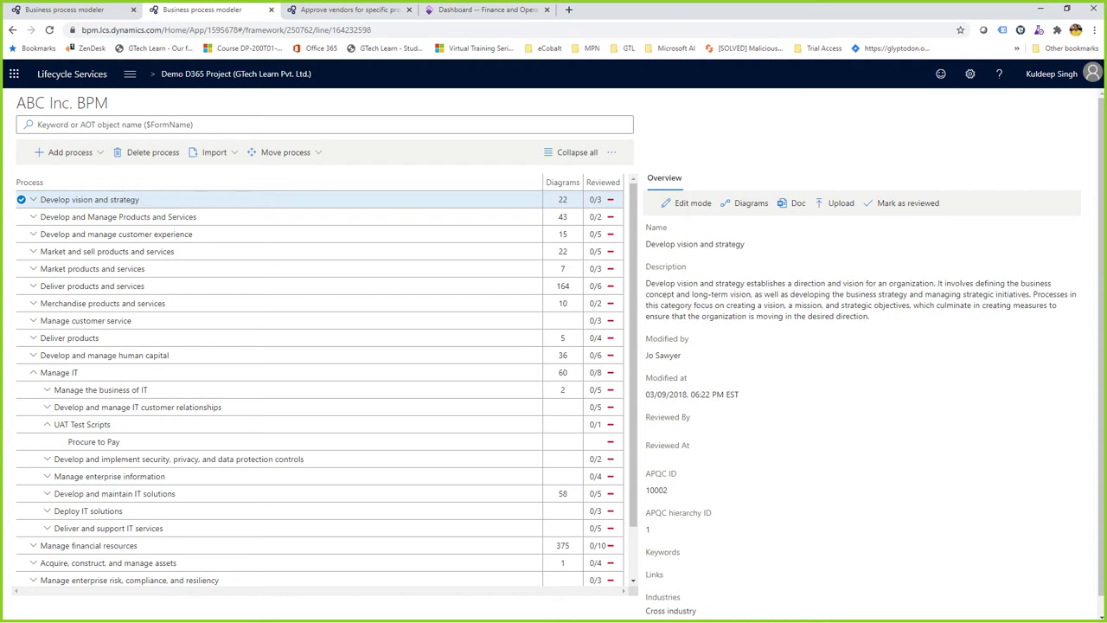
click(236, 73)
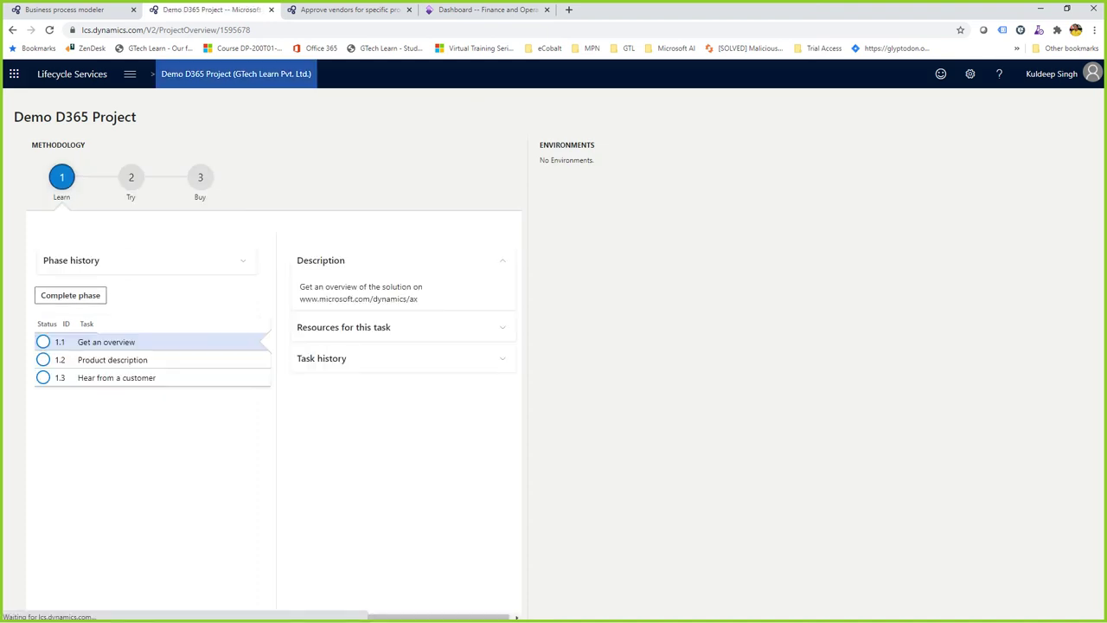
click(129, 74)
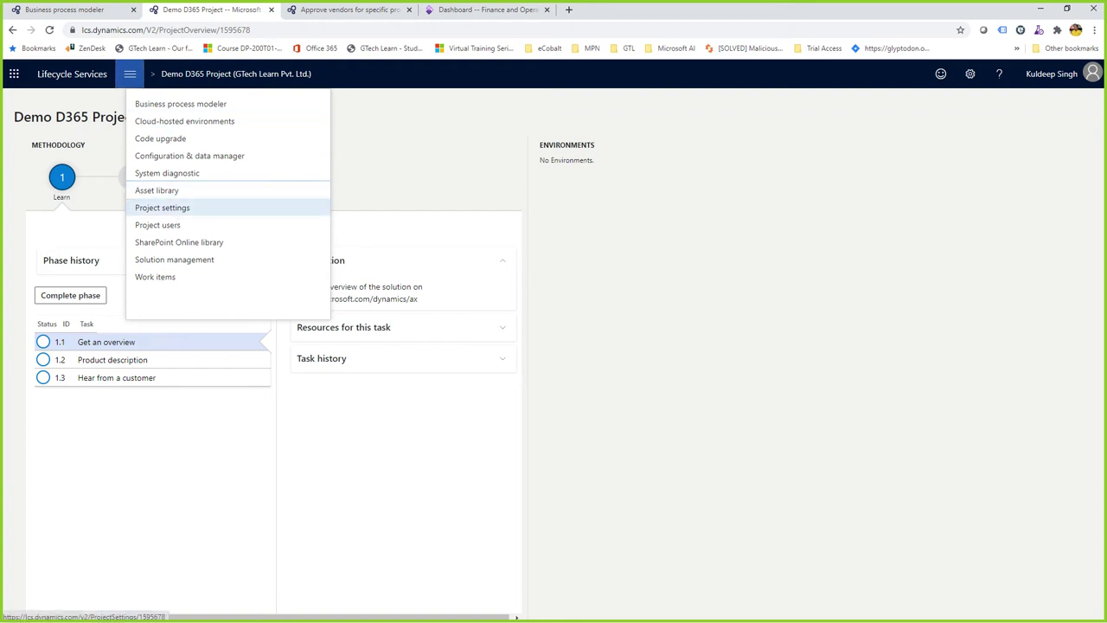
click(161, 208)
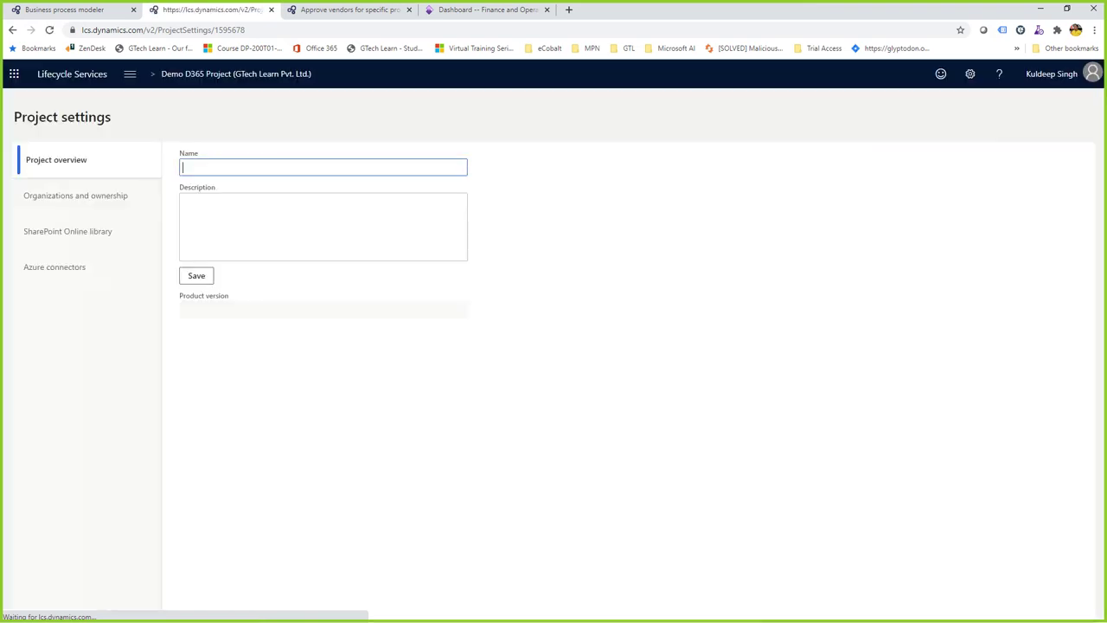
Review the project overview, and examine the project's current ownership and the companies working on it
click(182, 202)
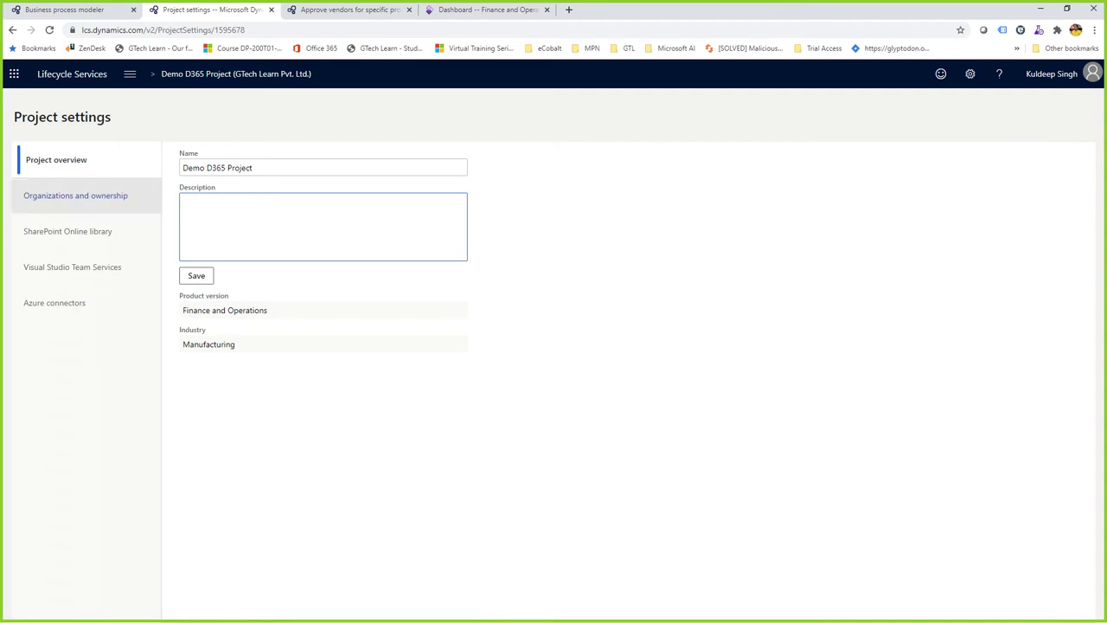
click(76, 195)
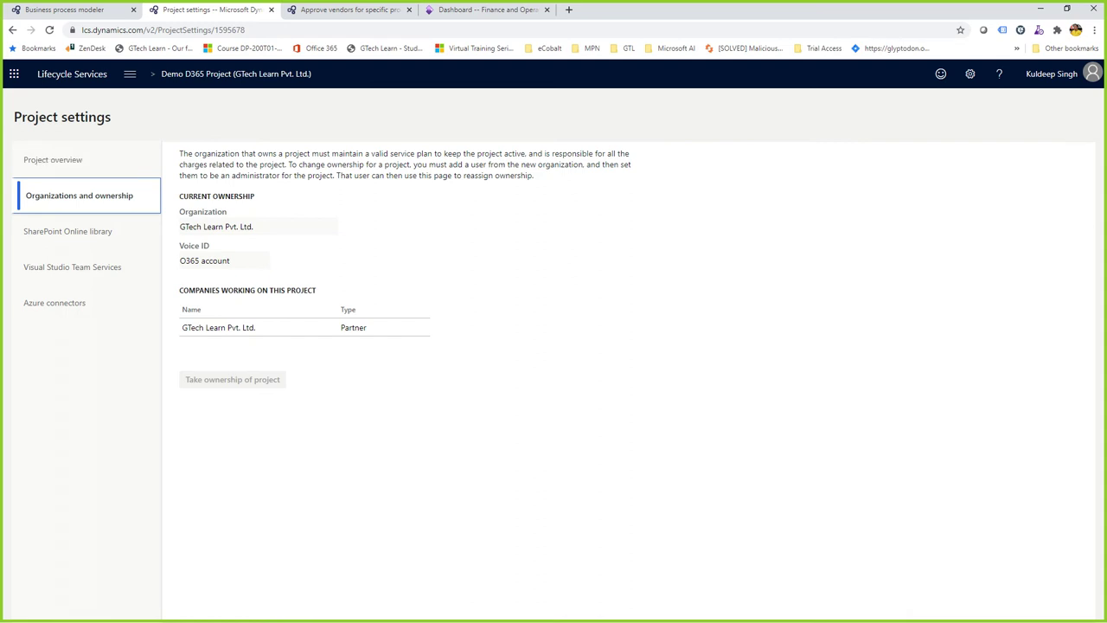
triple_click(217, 327)
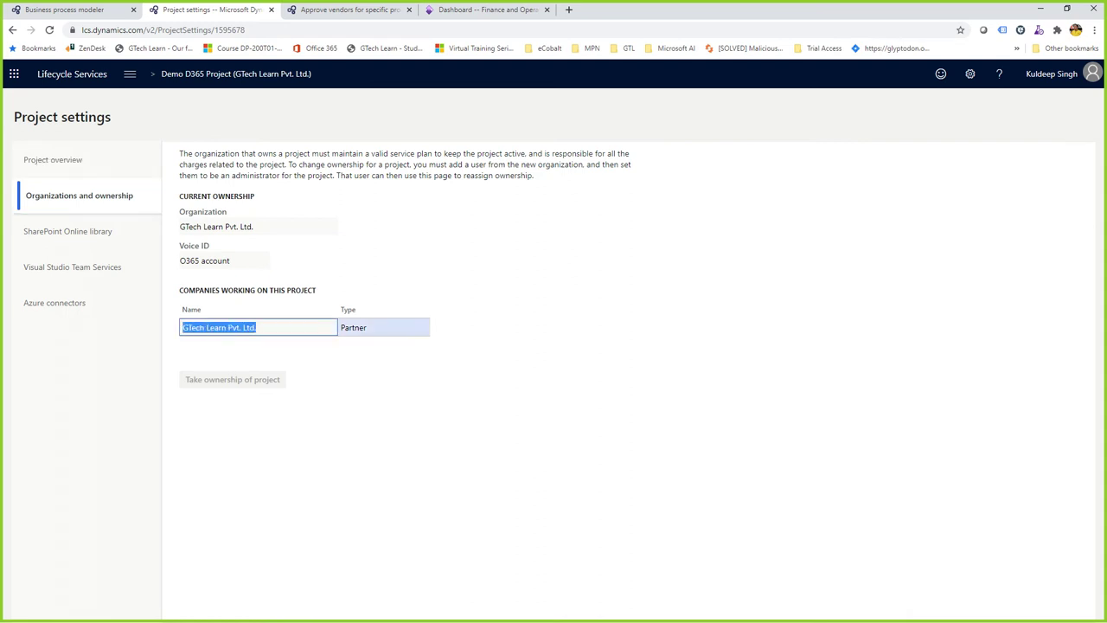
Review the SharePoint Online library setup with its site URL field, and check the organizations and login details of the signed-in account
click(383, 327)
click(257, 327)
click(67, 231)
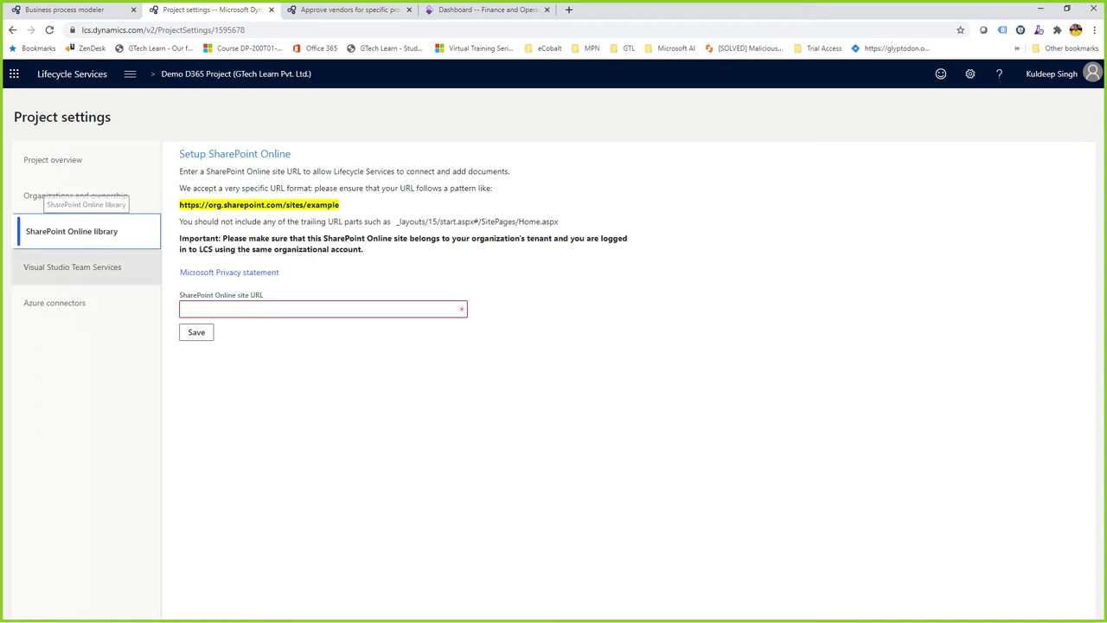
click(199, 308)
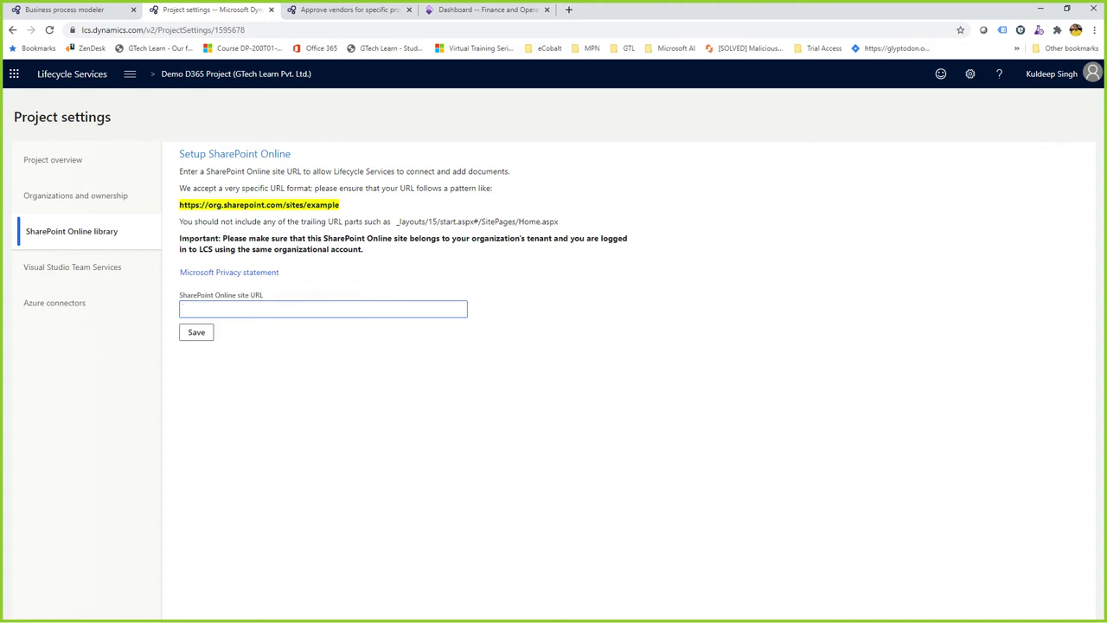
click(1050, 74)
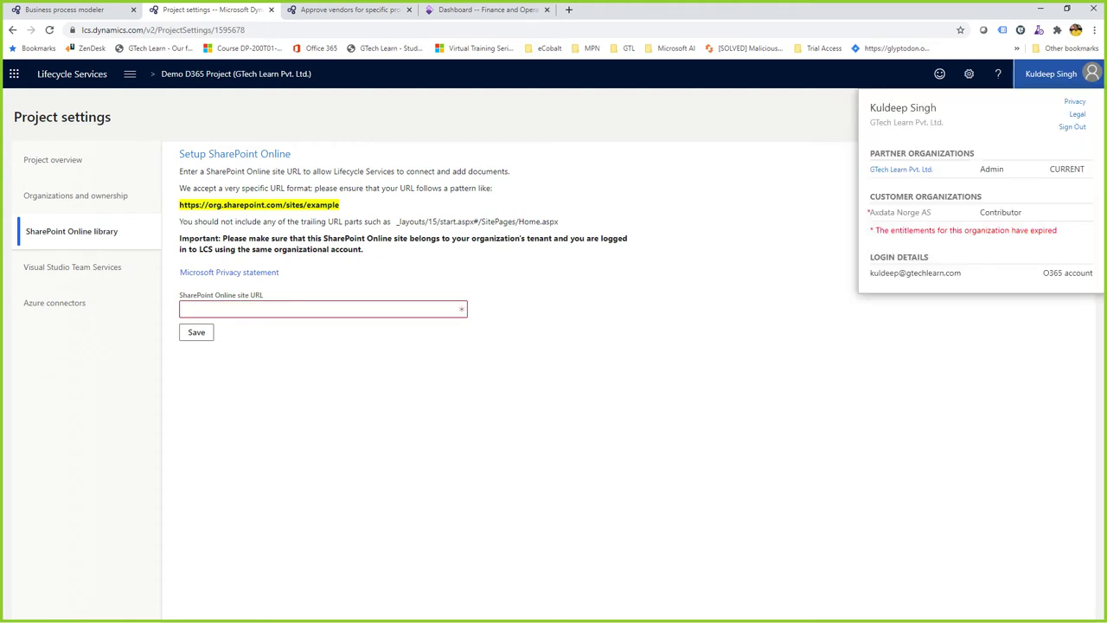
key(Escape)
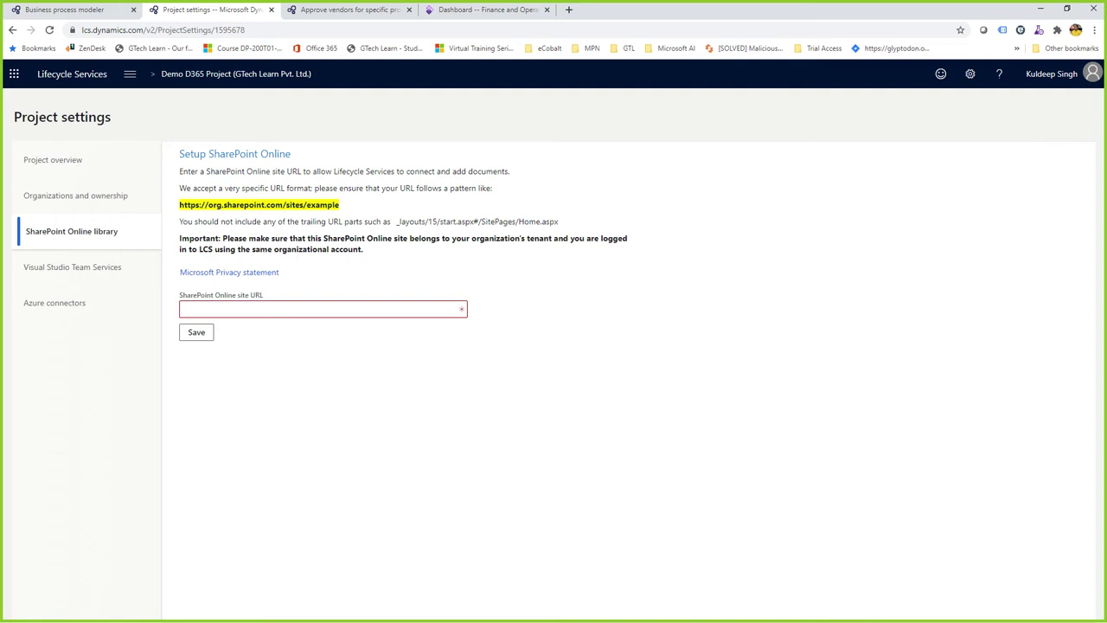
Review the Visual Studio Team Services setup and the Azure connectors, including the note on authorizing ARM-based deployment
click(76, 267)
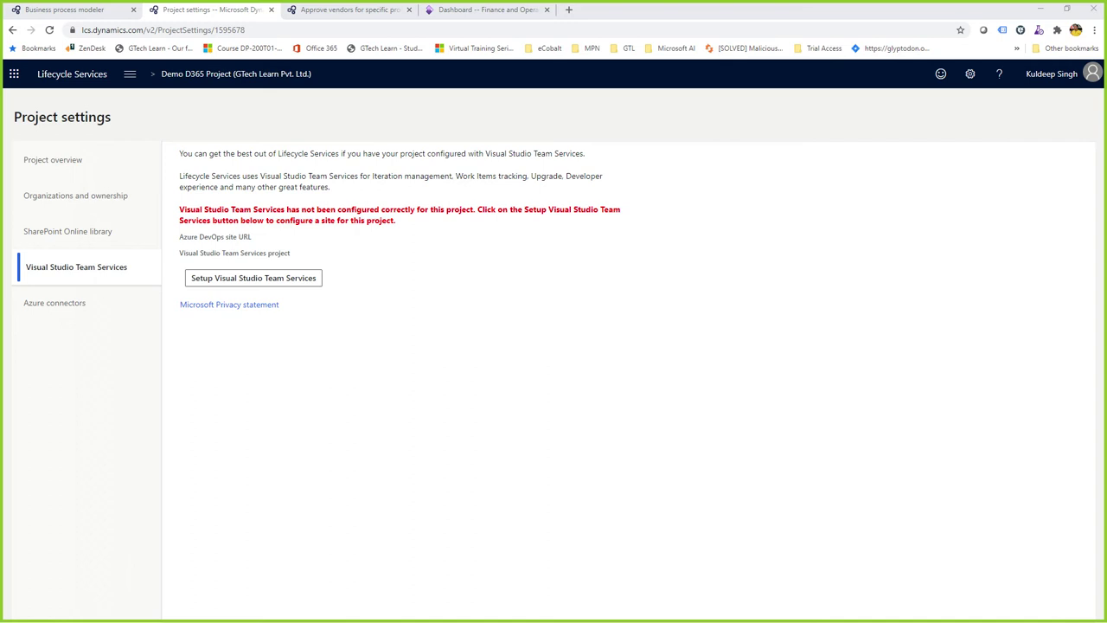
click(54, 302)
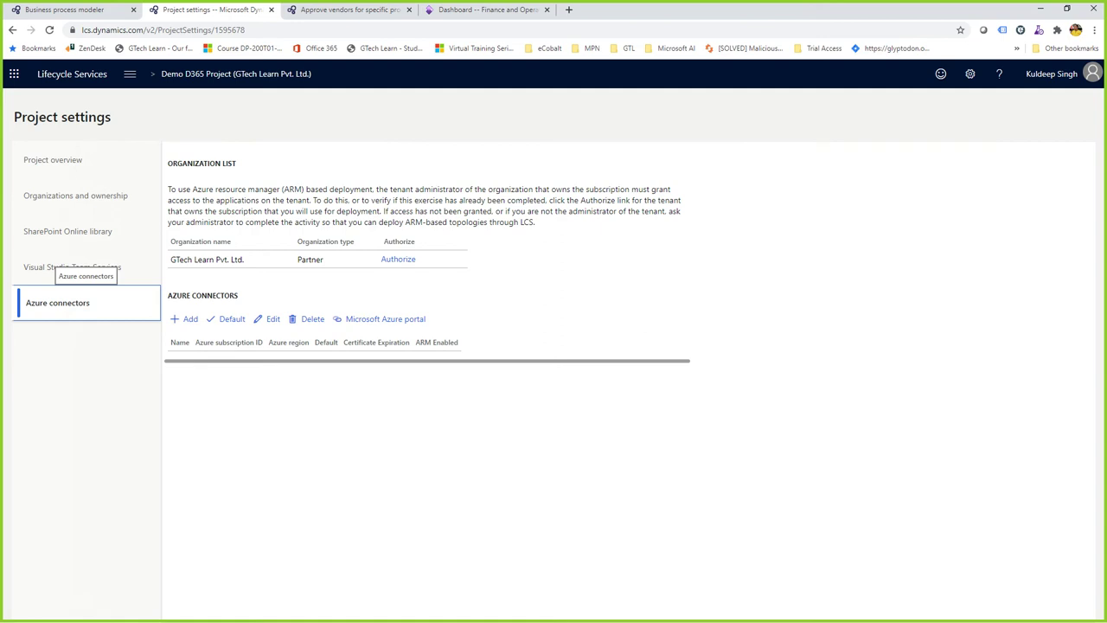
click(130, 73)
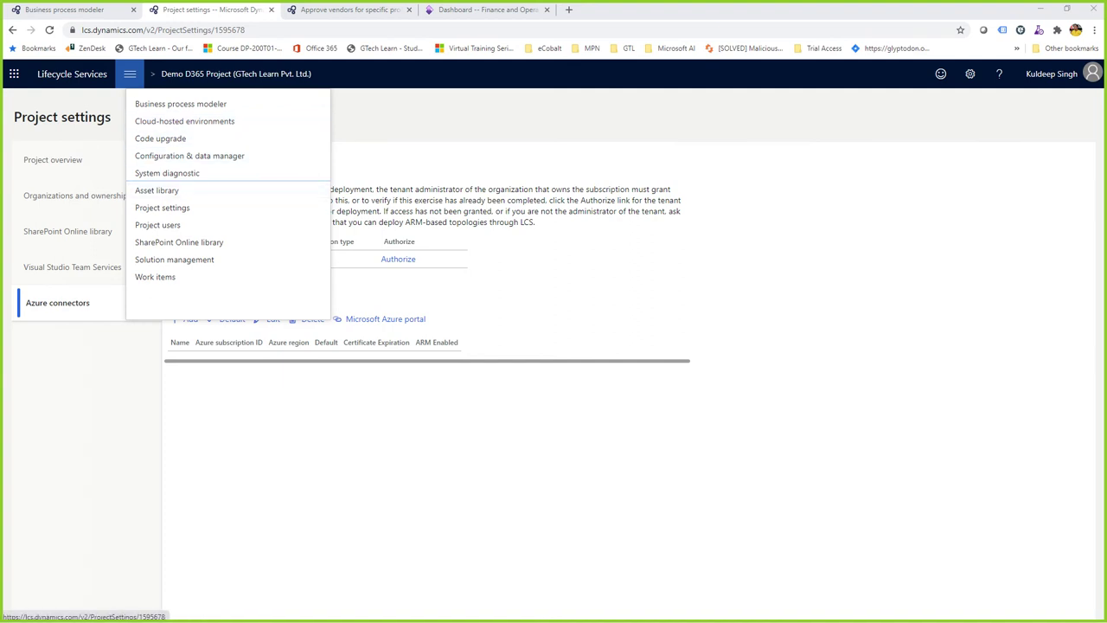
click(372, 205)
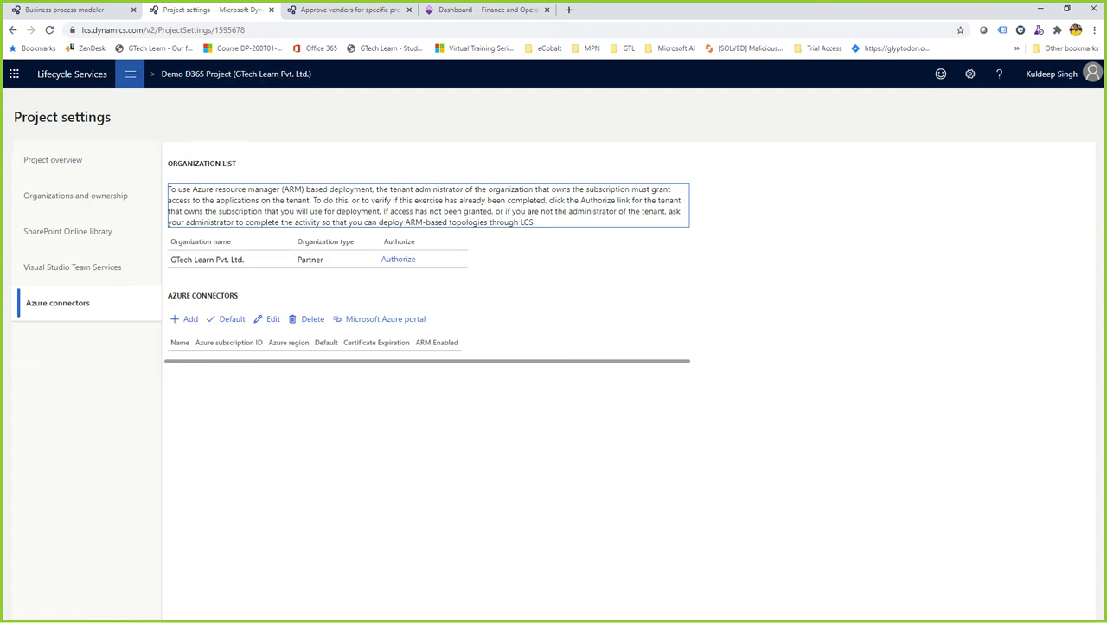
Return to the Lifecycle Services home page and open the project settings of GTech Training Services
click(71, 74)
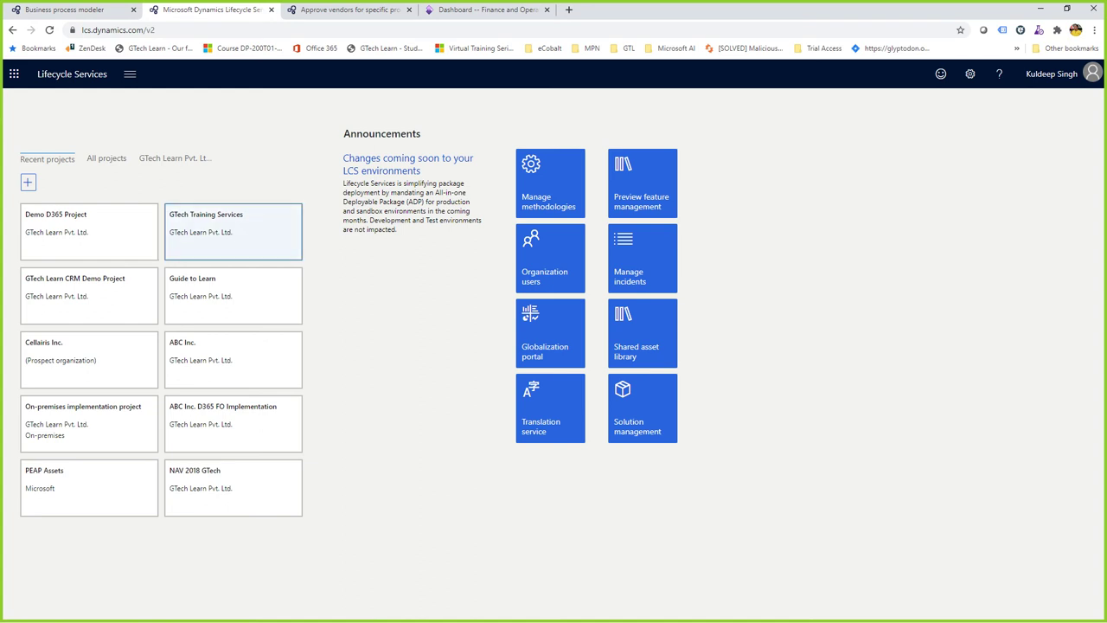
click(216, 221)
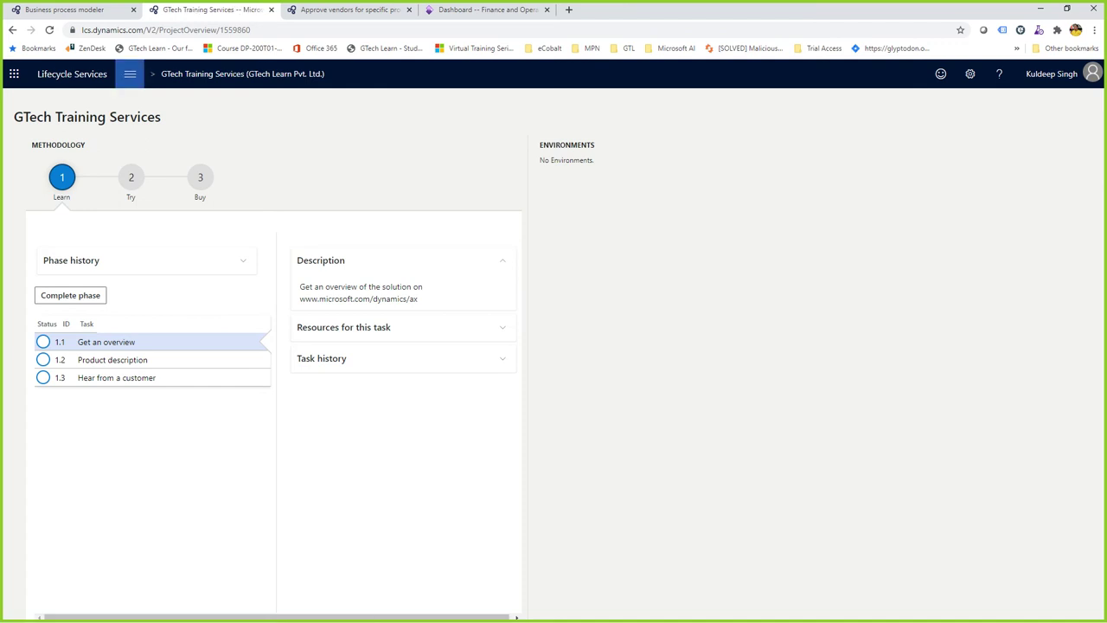
click(130, 73)
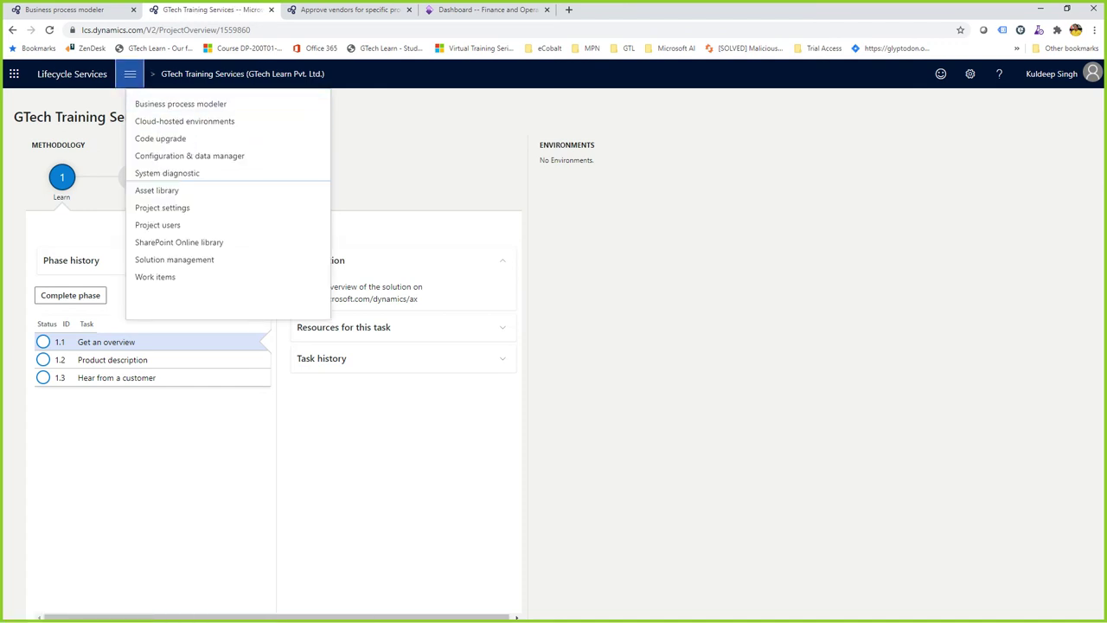
click(162, 208)
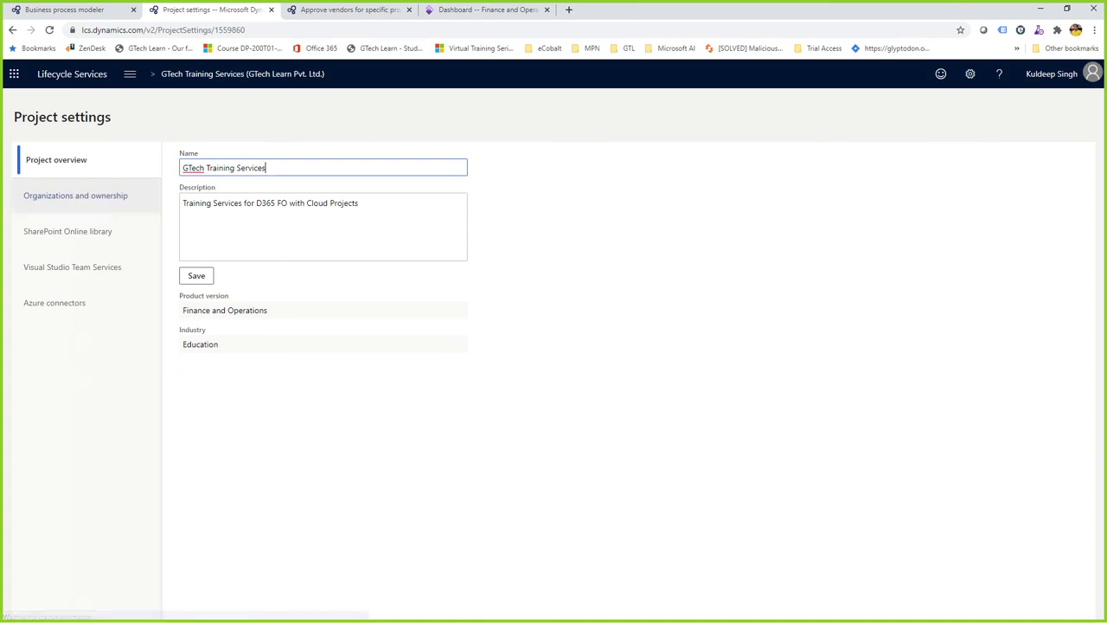
Examine the SharePoint Online site configured for GTech Training Services
click(71, 231)
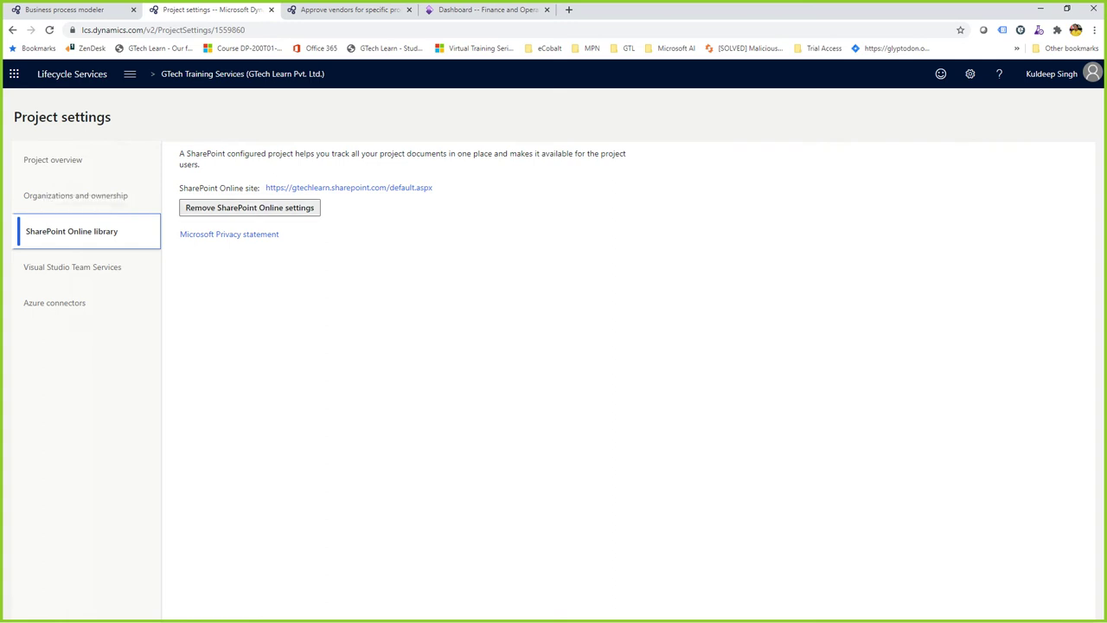
drag(187, 188, 249, 187)
click(250, 188)
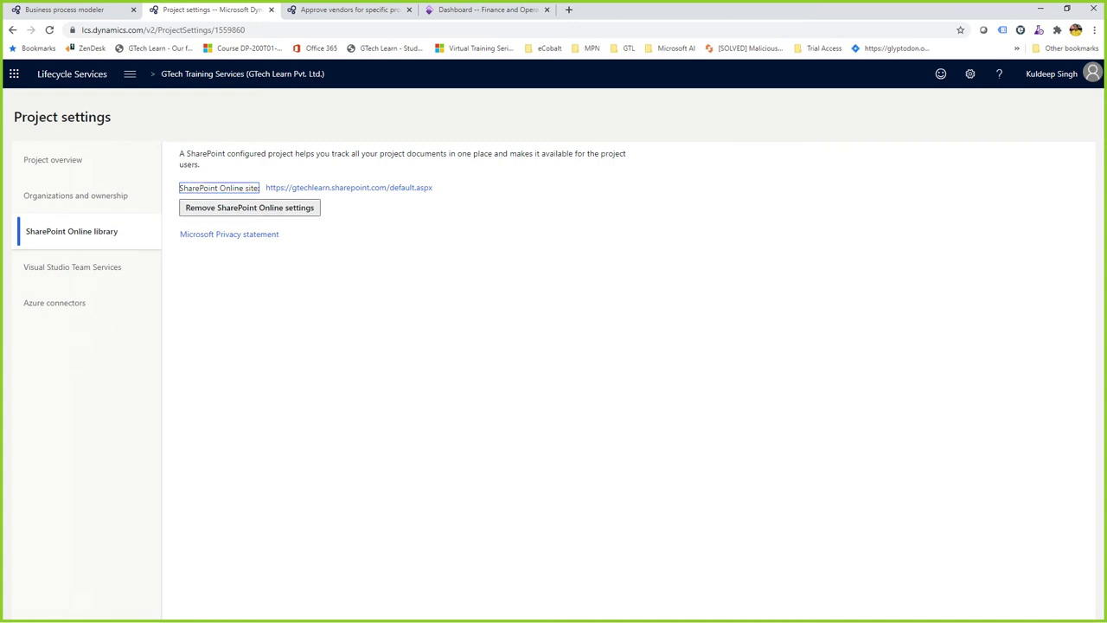
Review the project's Azure DevOps site URL under Visual Studio Team Services, and select the GTL Azure connector
click(74, 267)
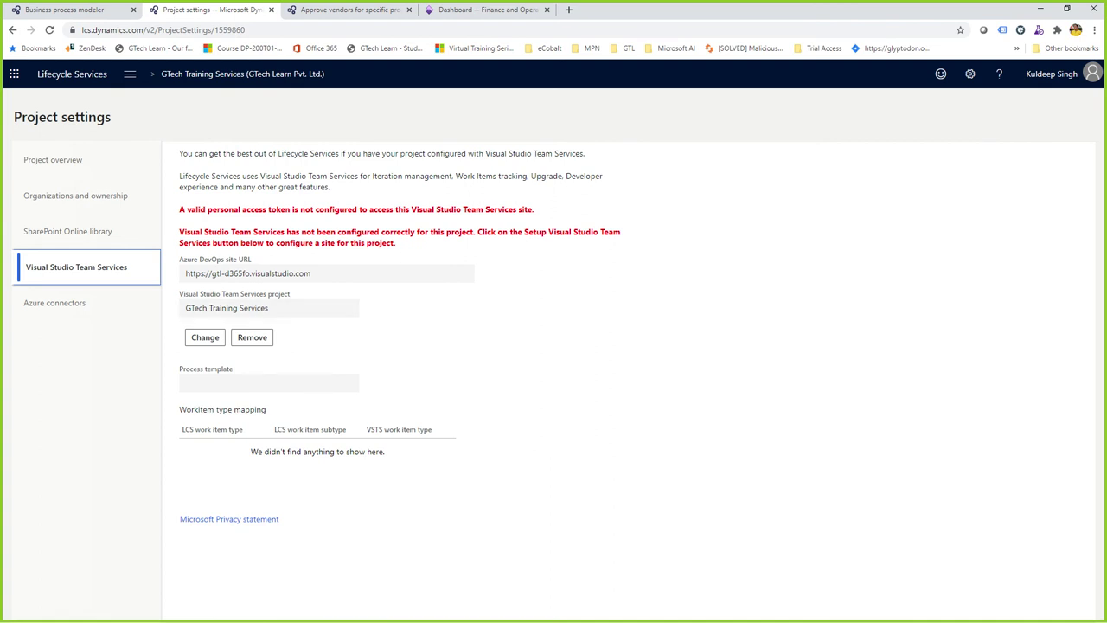
drag(183, 273, 310, 273)
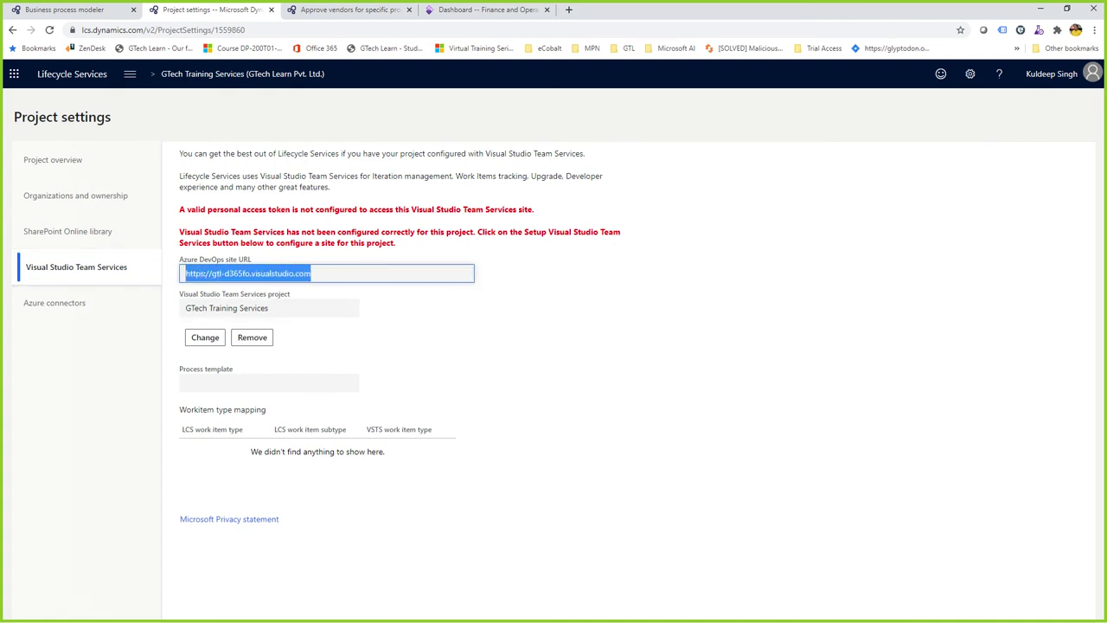
click(311, 274)
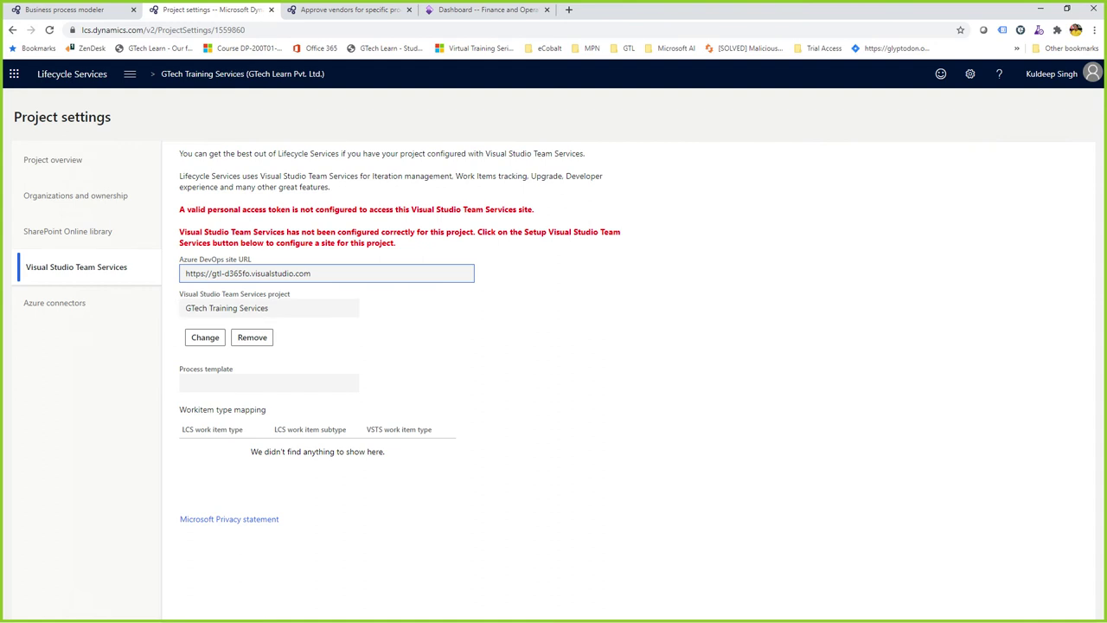
click(55, 302)
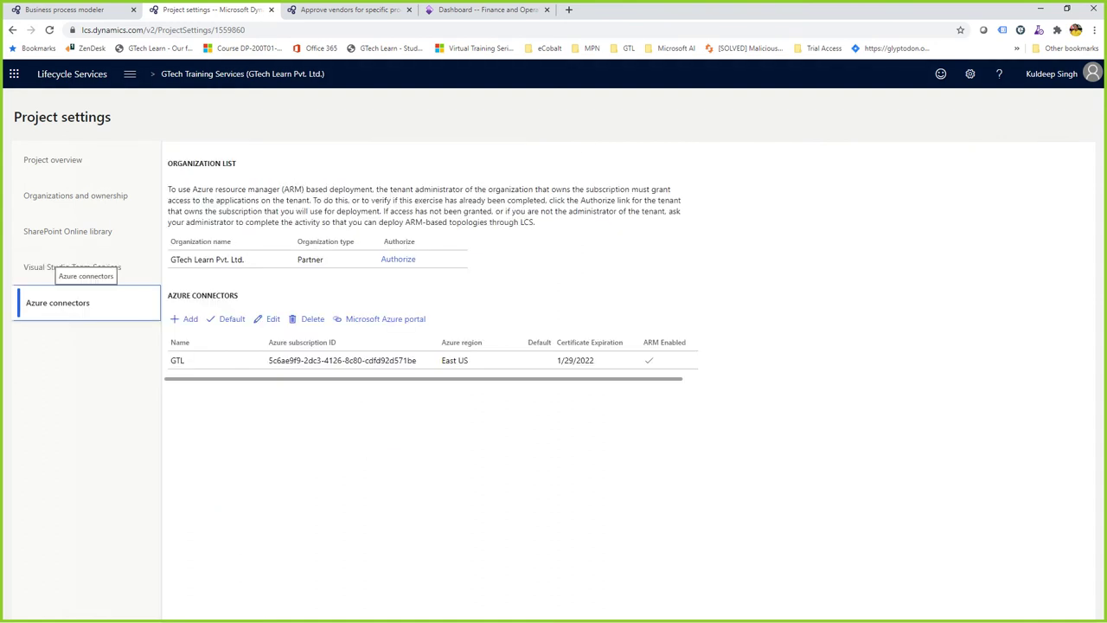
click(216, 359)
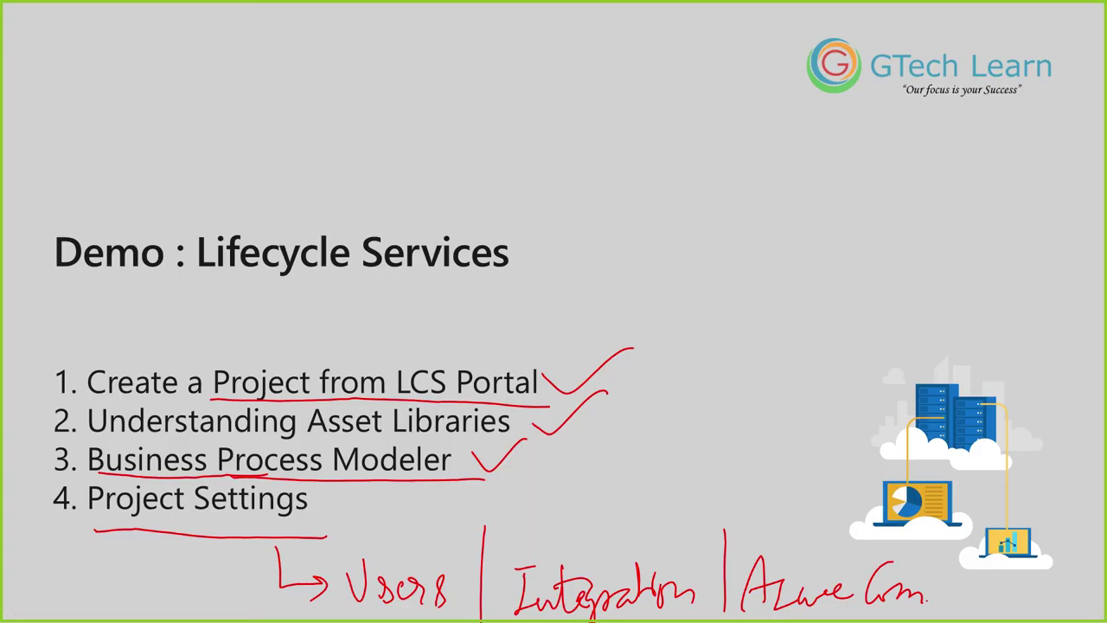
Switch to the slide show and draw a bracket beside the four Lifecycle Services demo topics
mouse_move(87, 334)
mouse_down()
mouse_move(38, 450)
mouse_move(85, 533)
mouse_up()
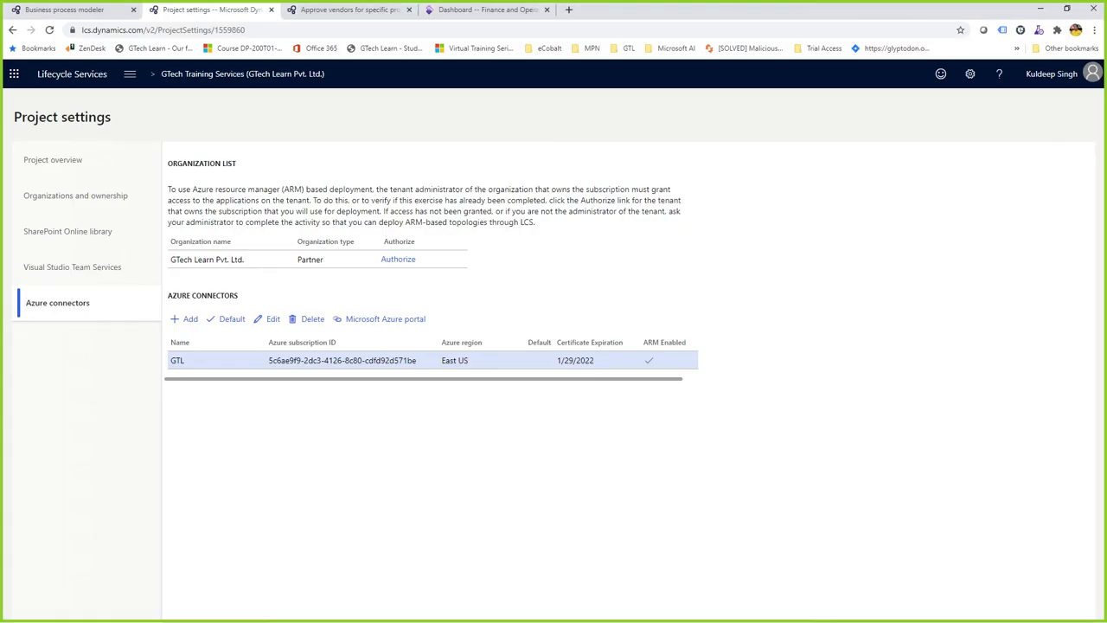
Switch to the browser, open the project's cloud-hosted environments, and select GTLDemo to review its services, connector and accounts
click(130, 73)
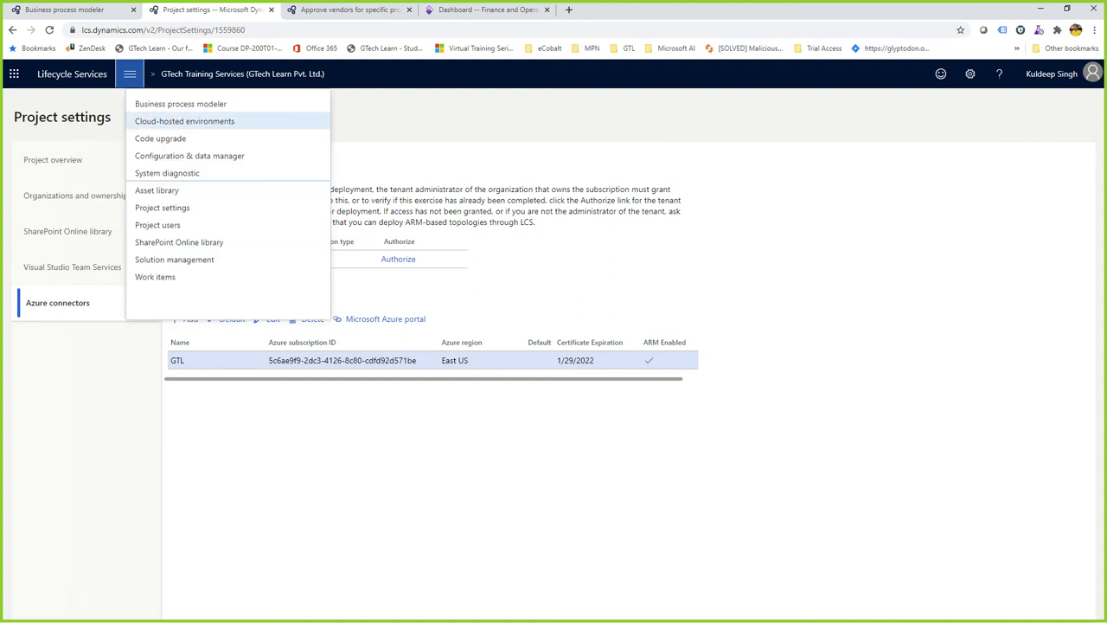
click(173, 121)
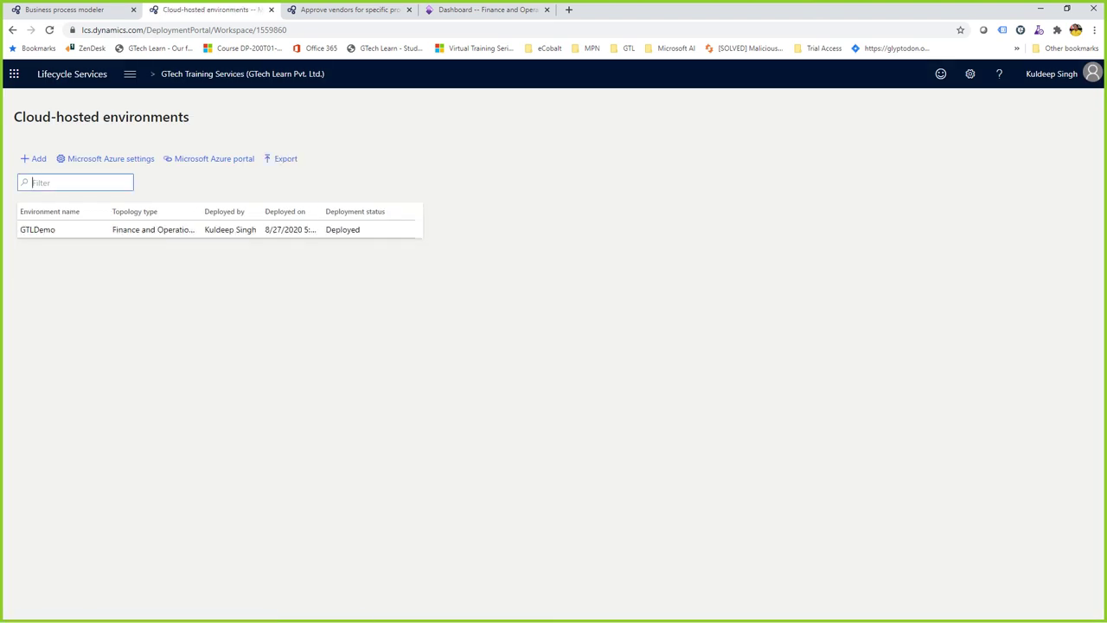
click(154, 229)
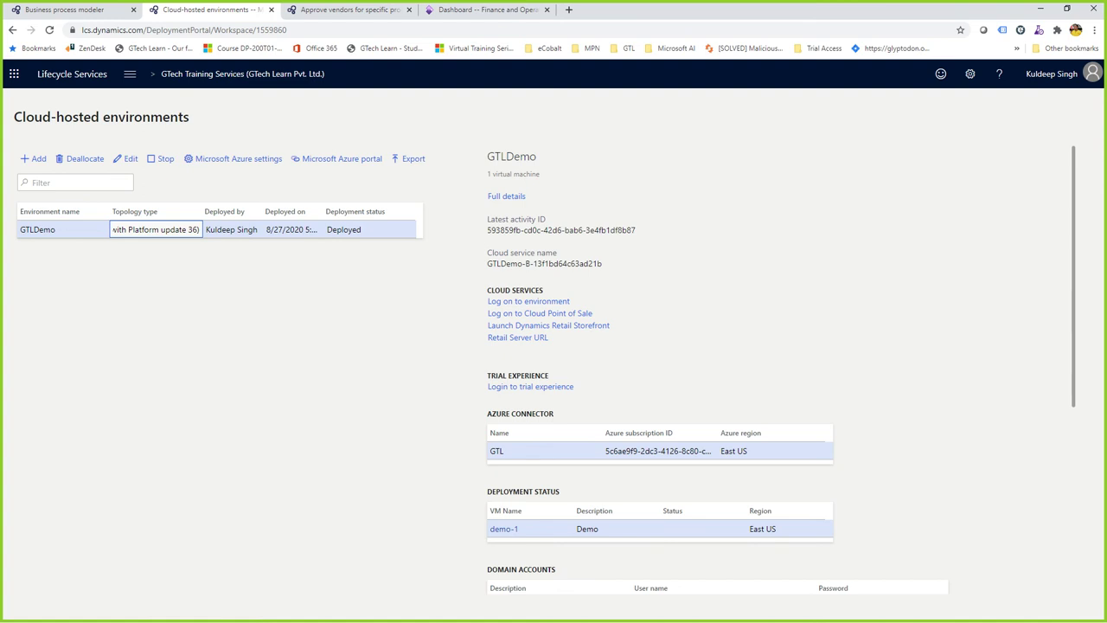
scroll(718, 432, down, 2)
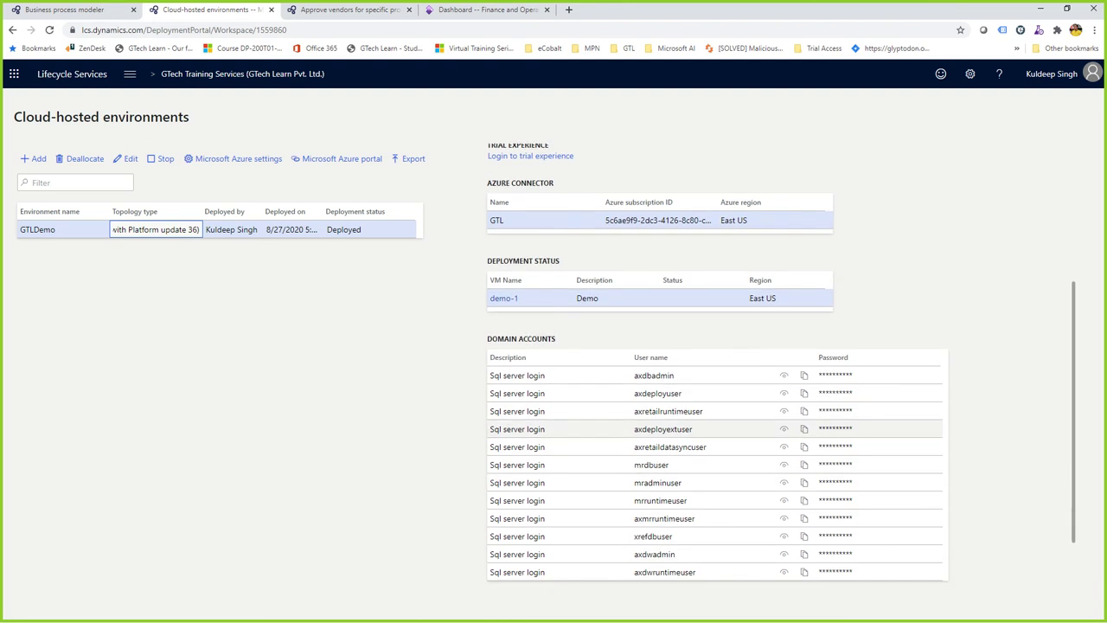
scroll(718, 432, down, 2)
scroll(717, 433, up, 4)
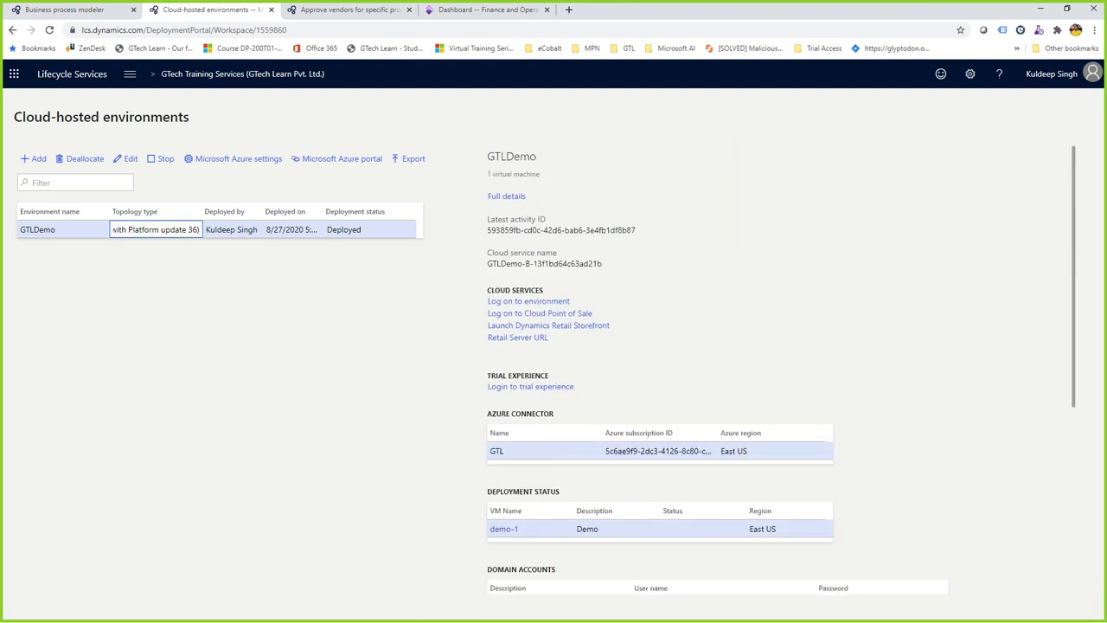
Open the full details of GTLDemo and examine its environment type, primary region, application release and platform release
click(507, 195)
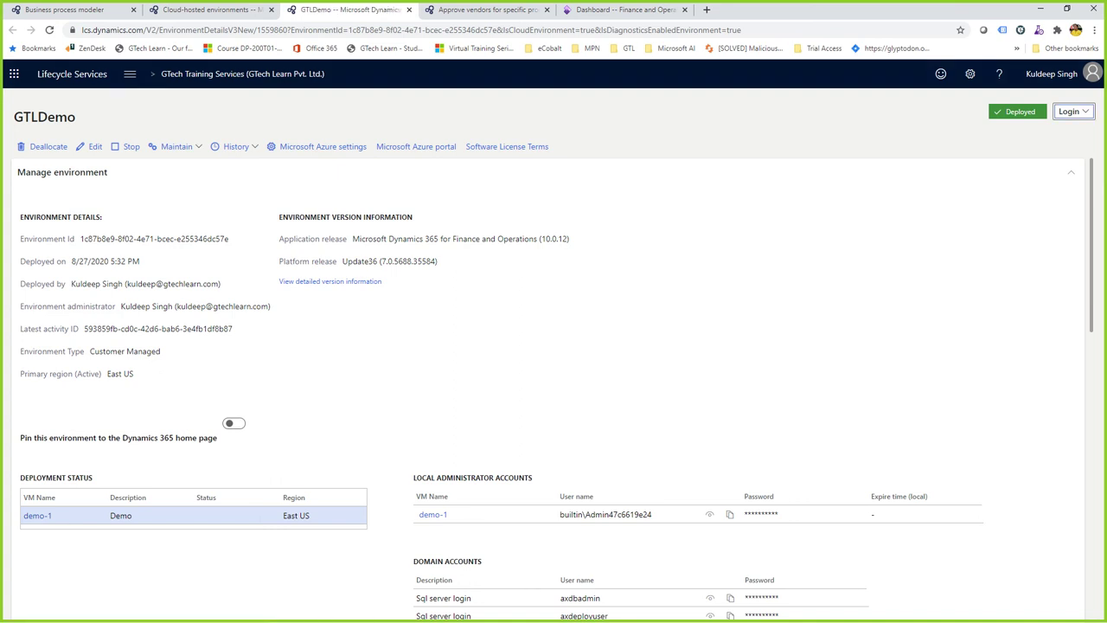
drag(65, 351, 160, 351)
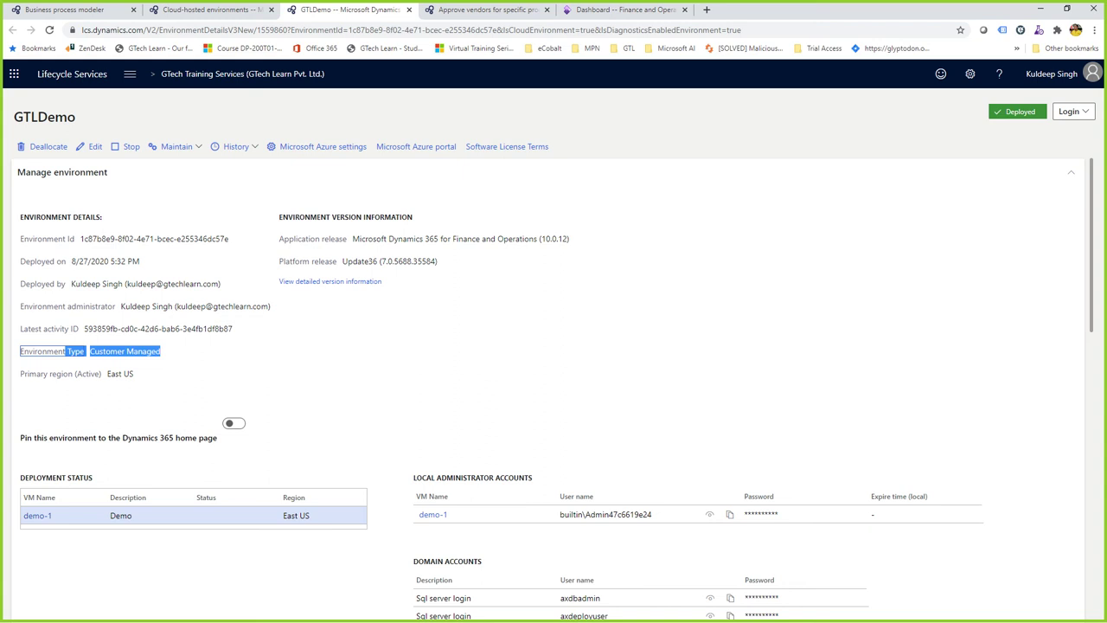
drag(90, 351, 161, 351)
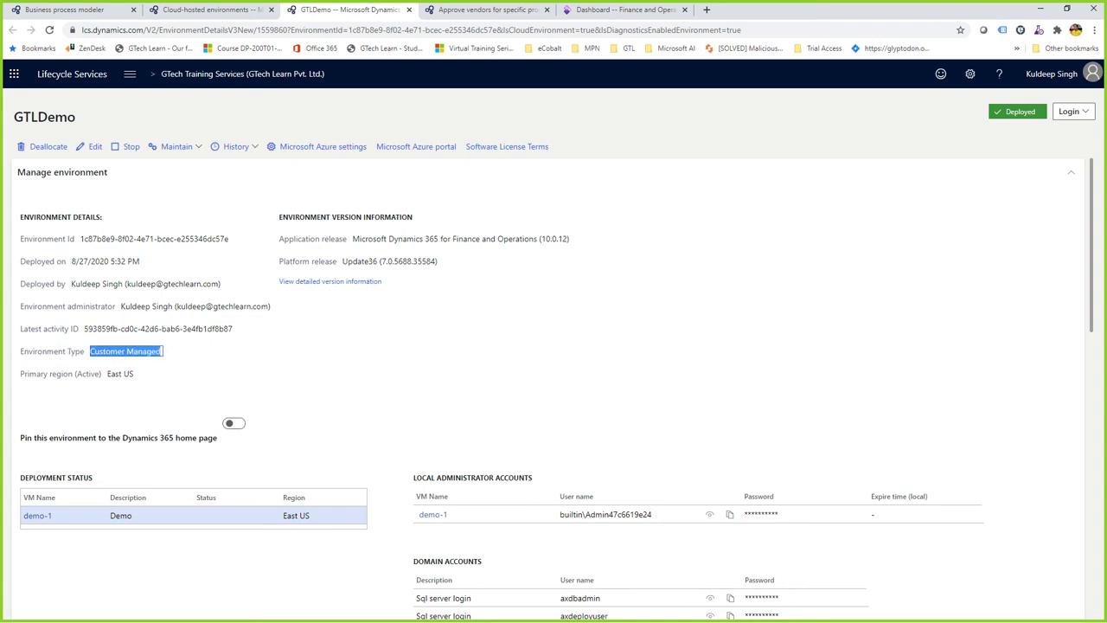
click(102, 374)
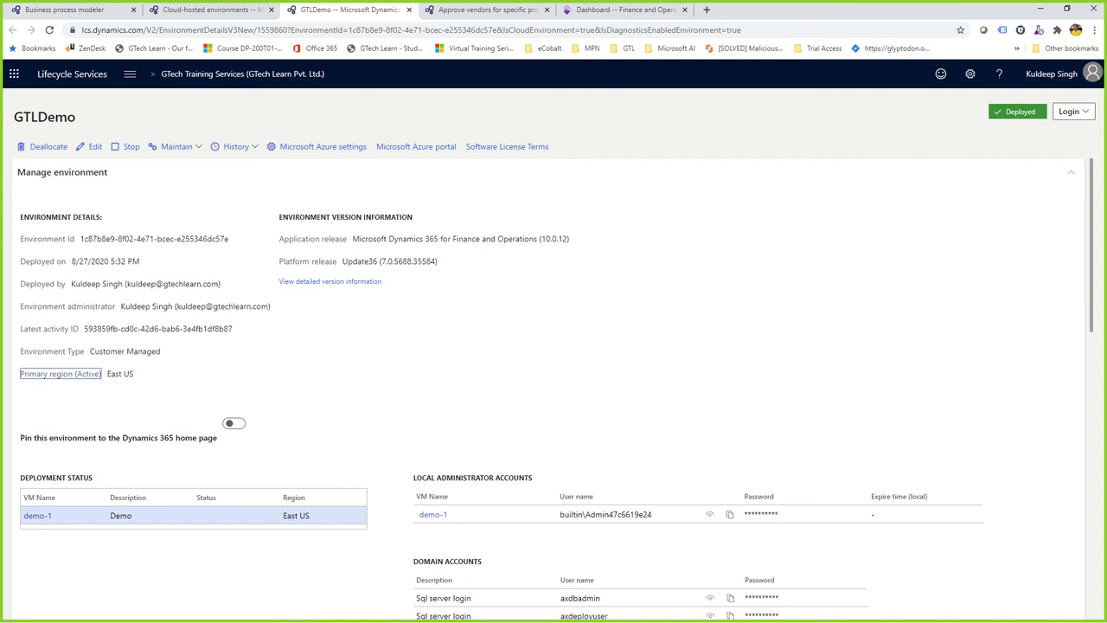
drag(332, 239, 338, 261)
click(342, 261)
Check the maintenance options of GTLDemo, and review its administrator accounts, available updates and monitoring section
click(177, 146)
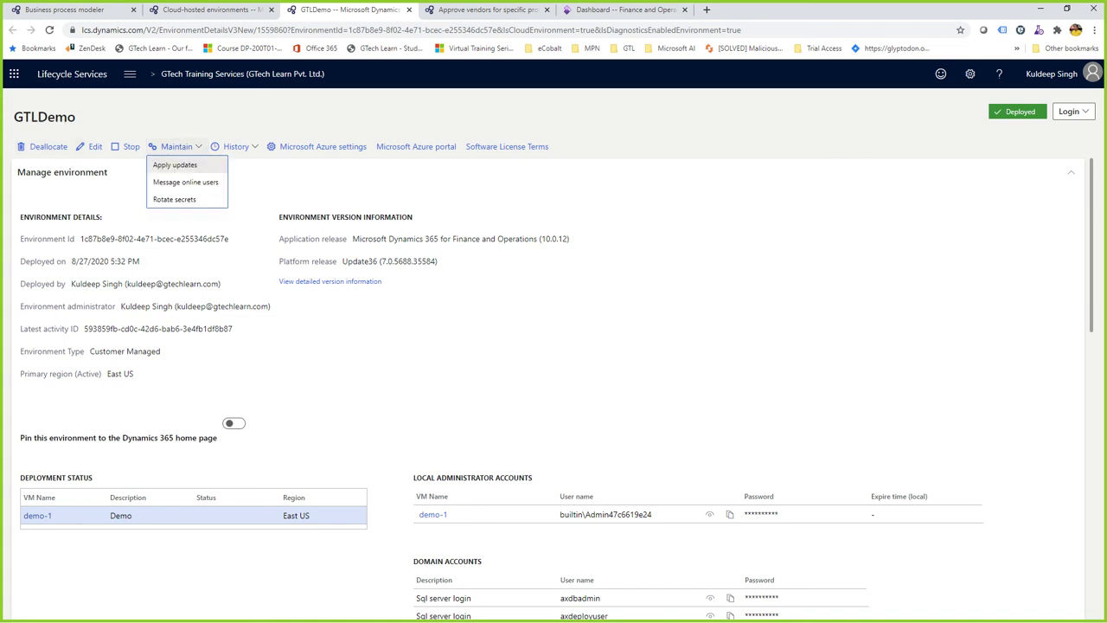
key(Escape)
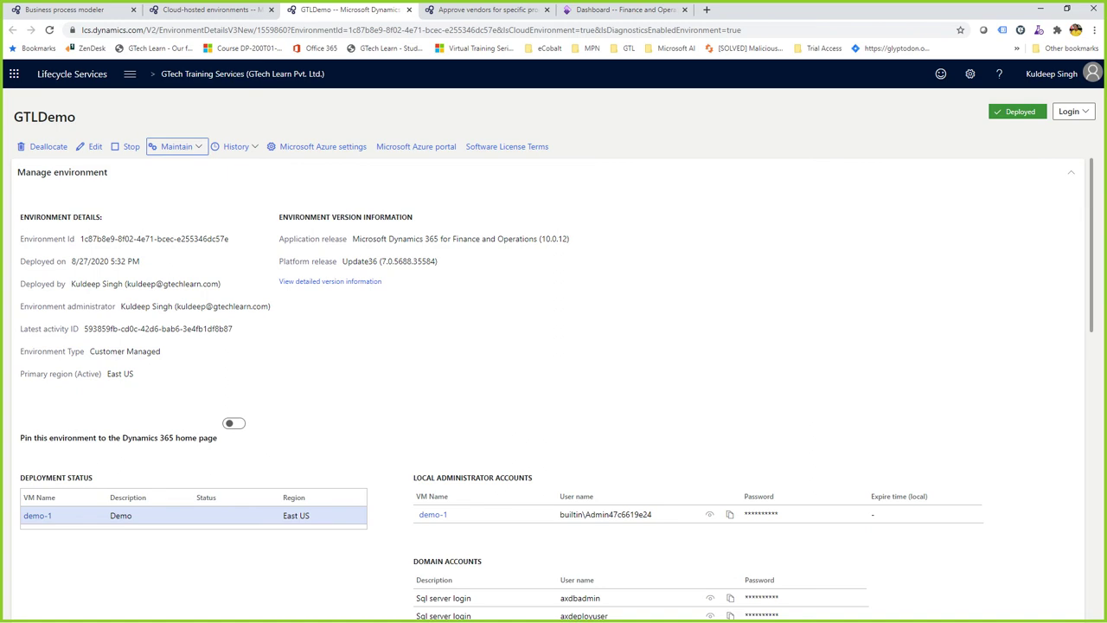
scroll(640, 384, down, 7)
scroll(640, 385, up, 4)
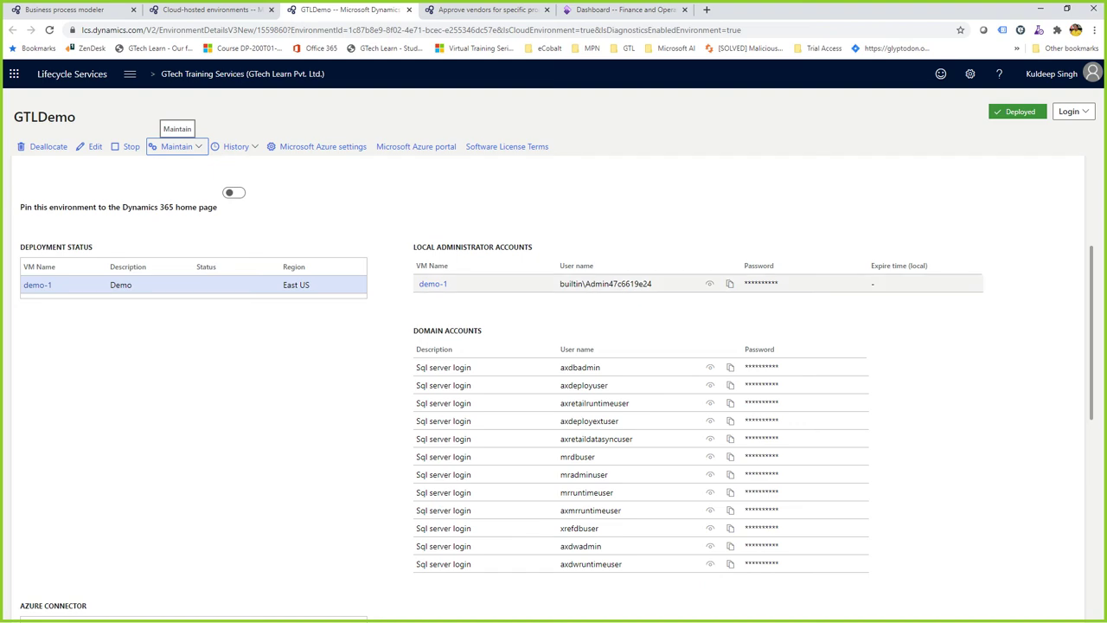
scroll(553, 390, down, 10)
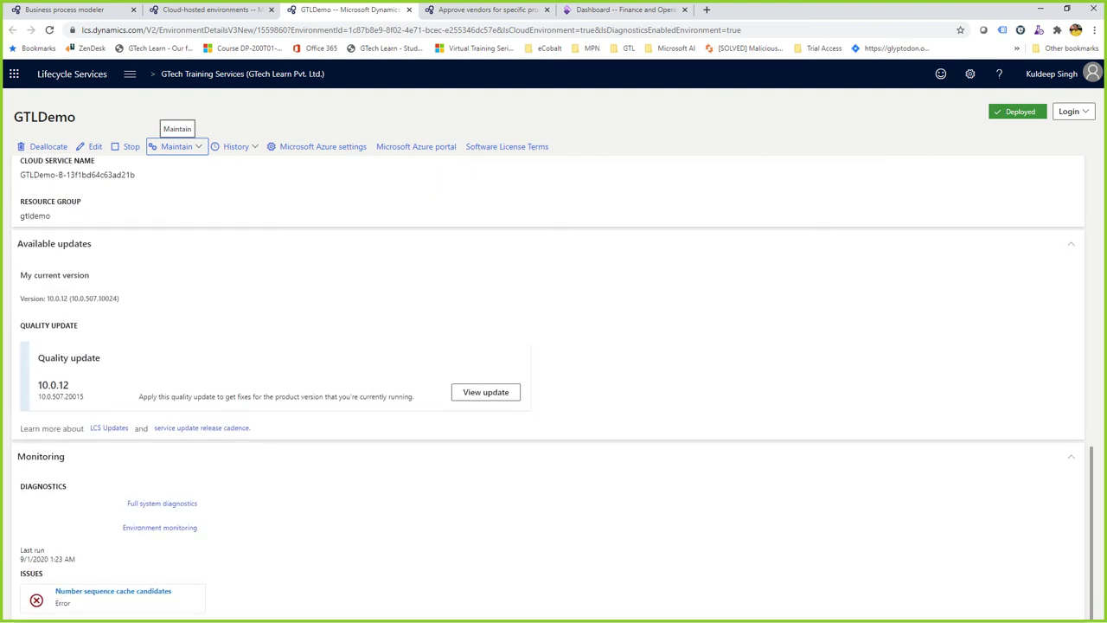
scroll(554, 389, up, 10)
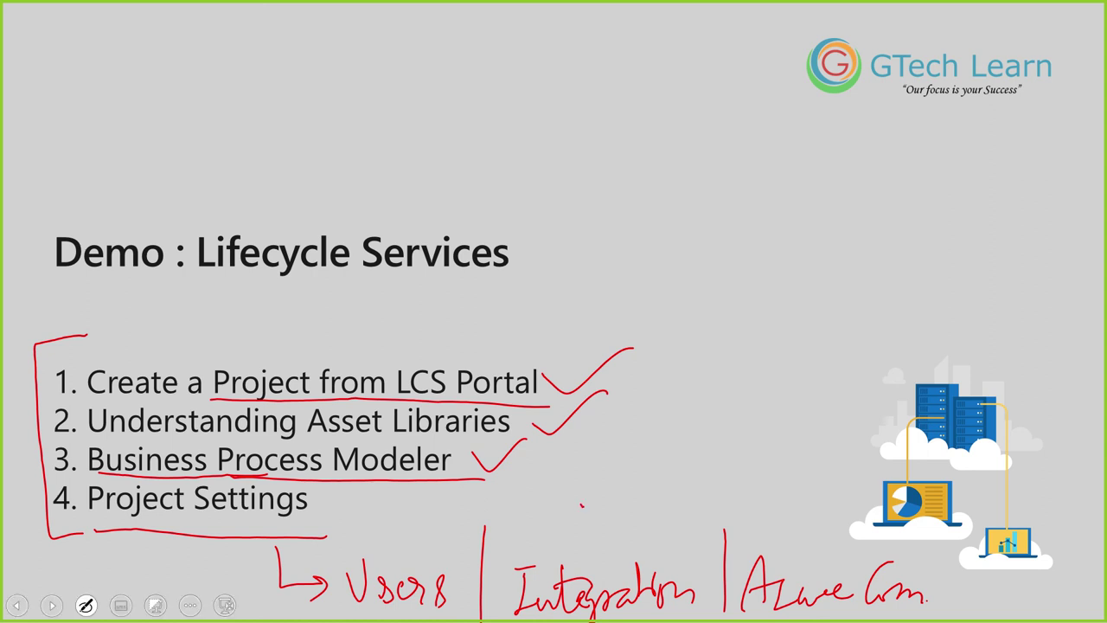
Switch to the slide show, advance to the Upcoming Events slide, and underline the webinar registration link
key(Right)
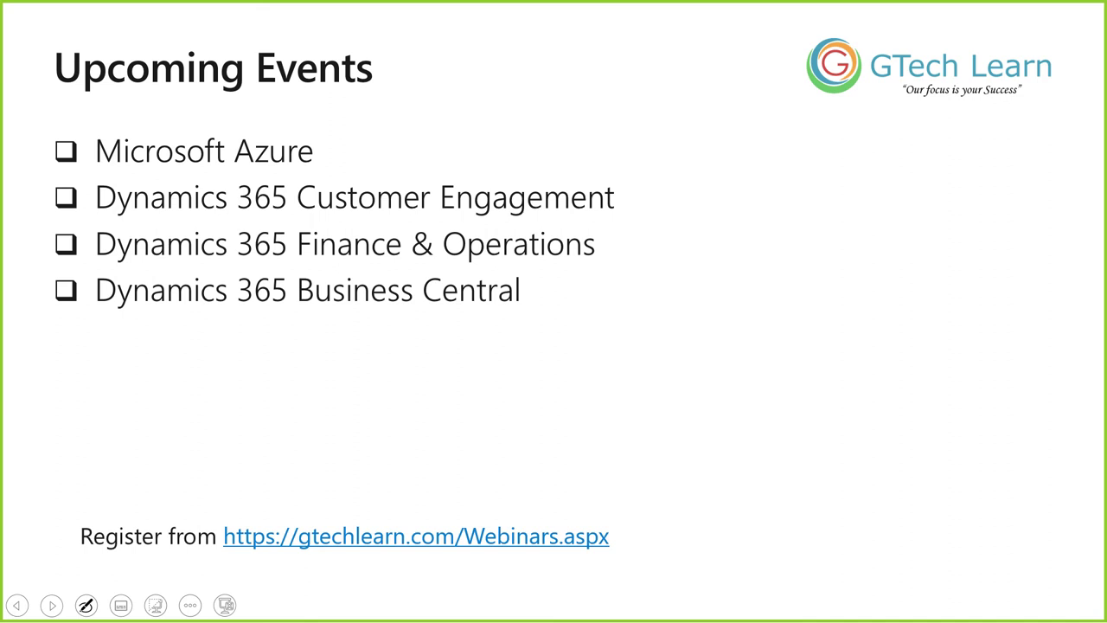
drag(225, 559, 572, 558)
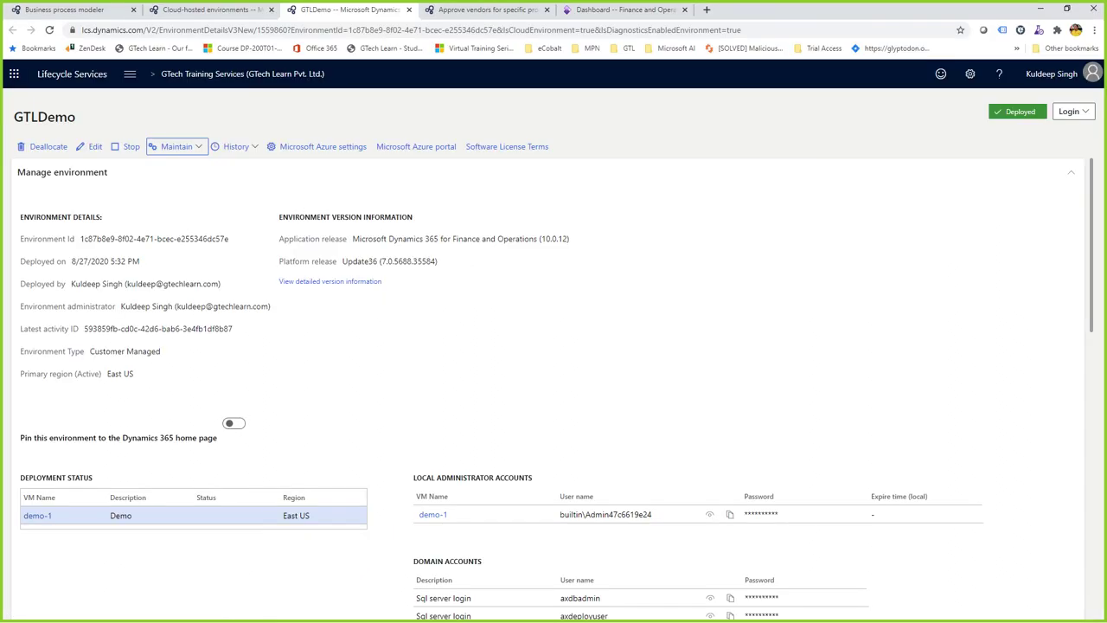
Switch to the browser, open gtechlearn.com separately, and view the upcoming schedule of free webinars under Events
click(706, 10)
text(gte)
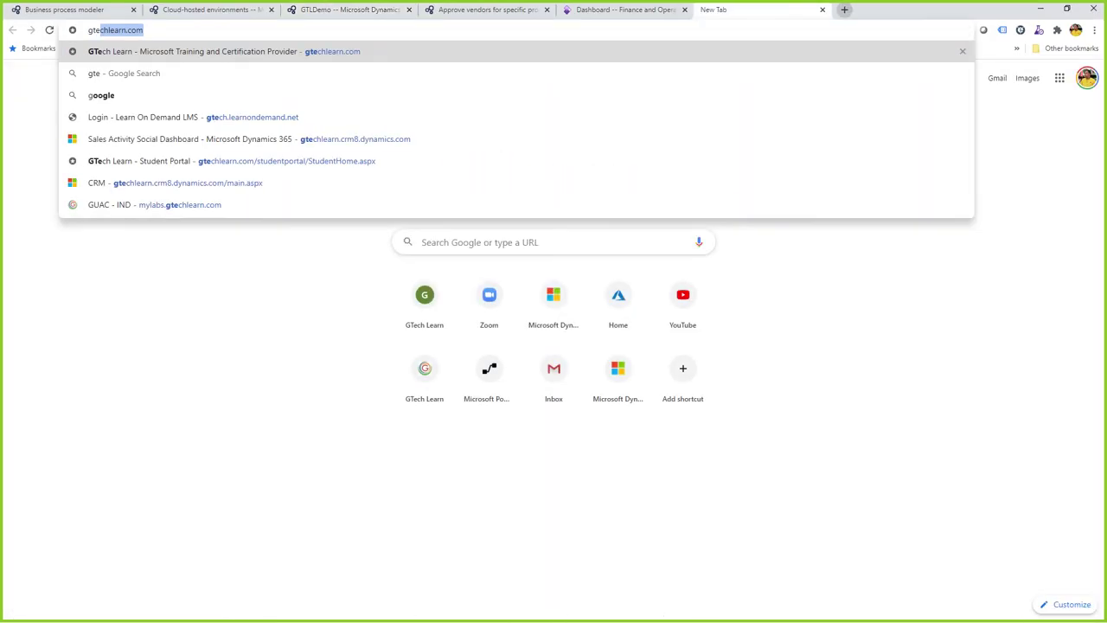
key(Return)
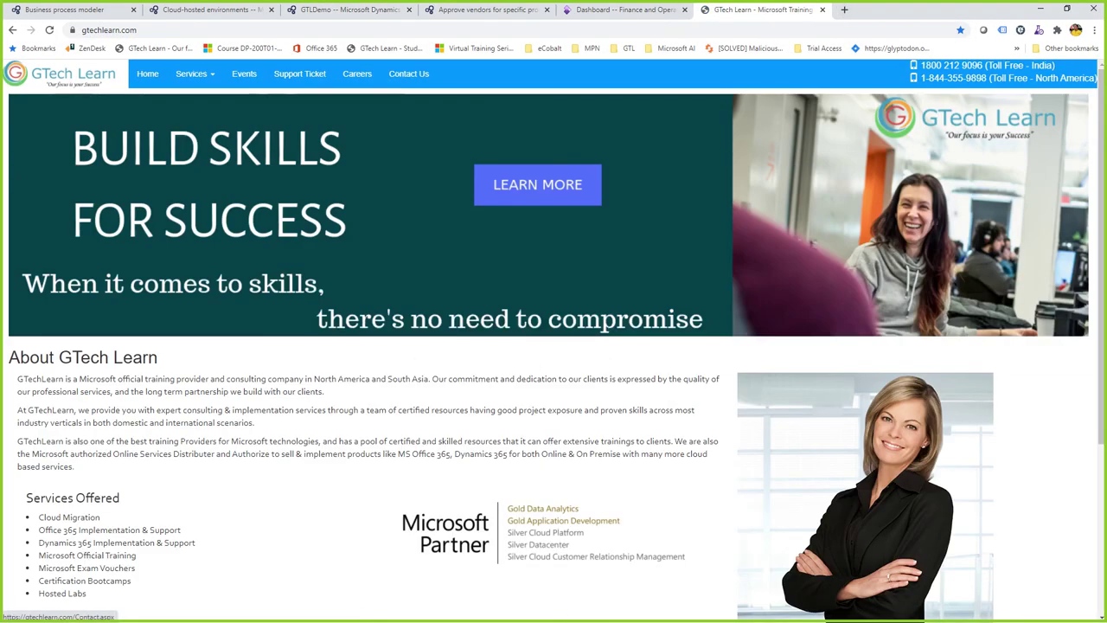
click(244, 73)
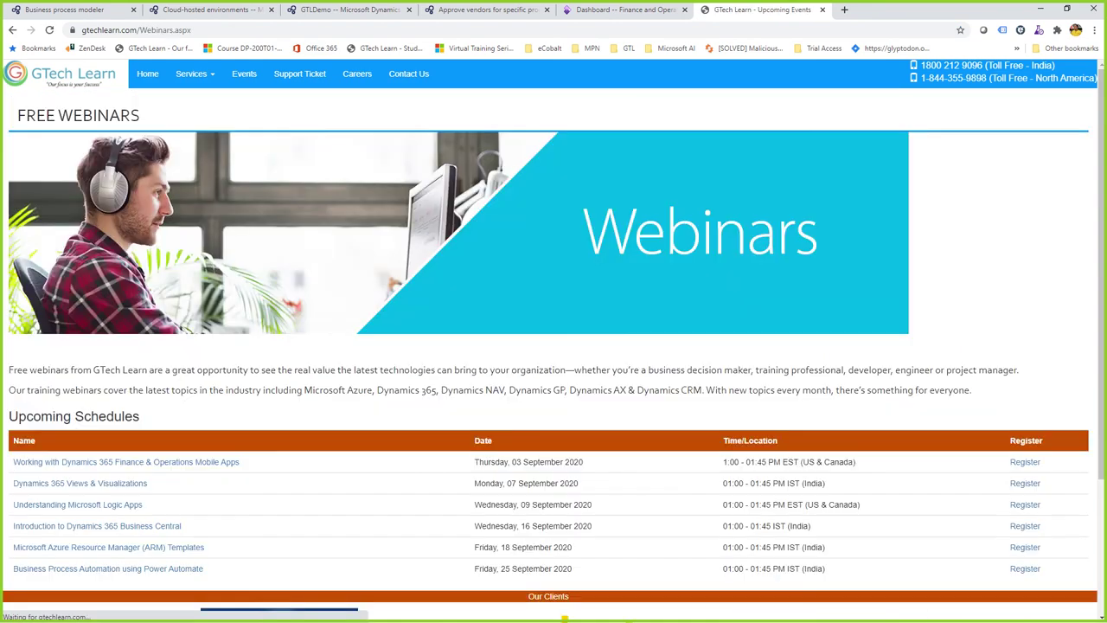
scroll(553, 346, down, 2)
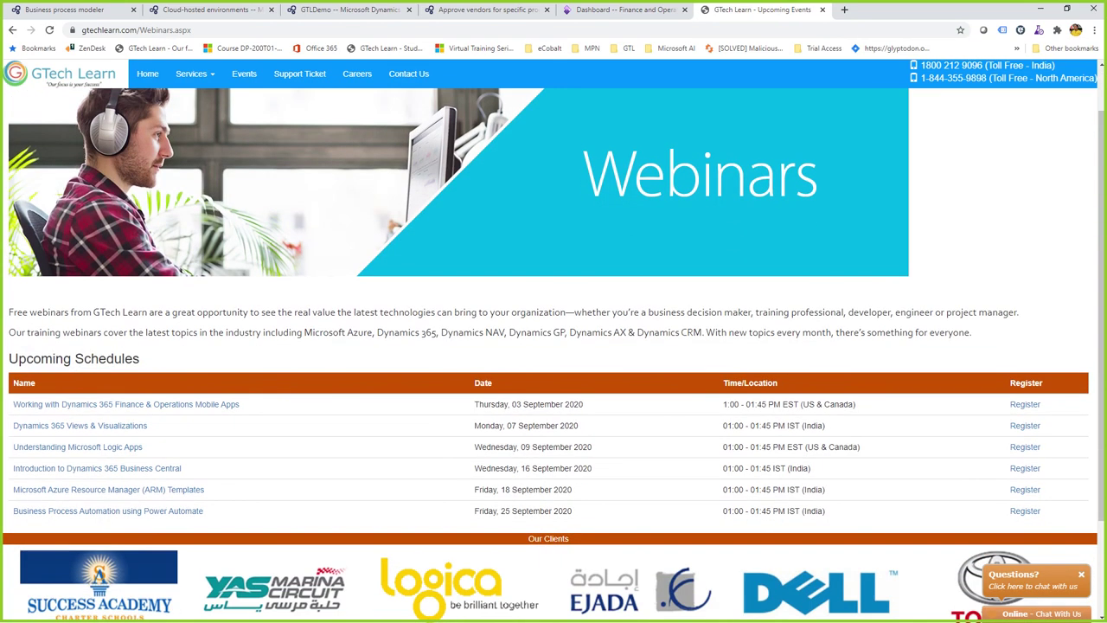